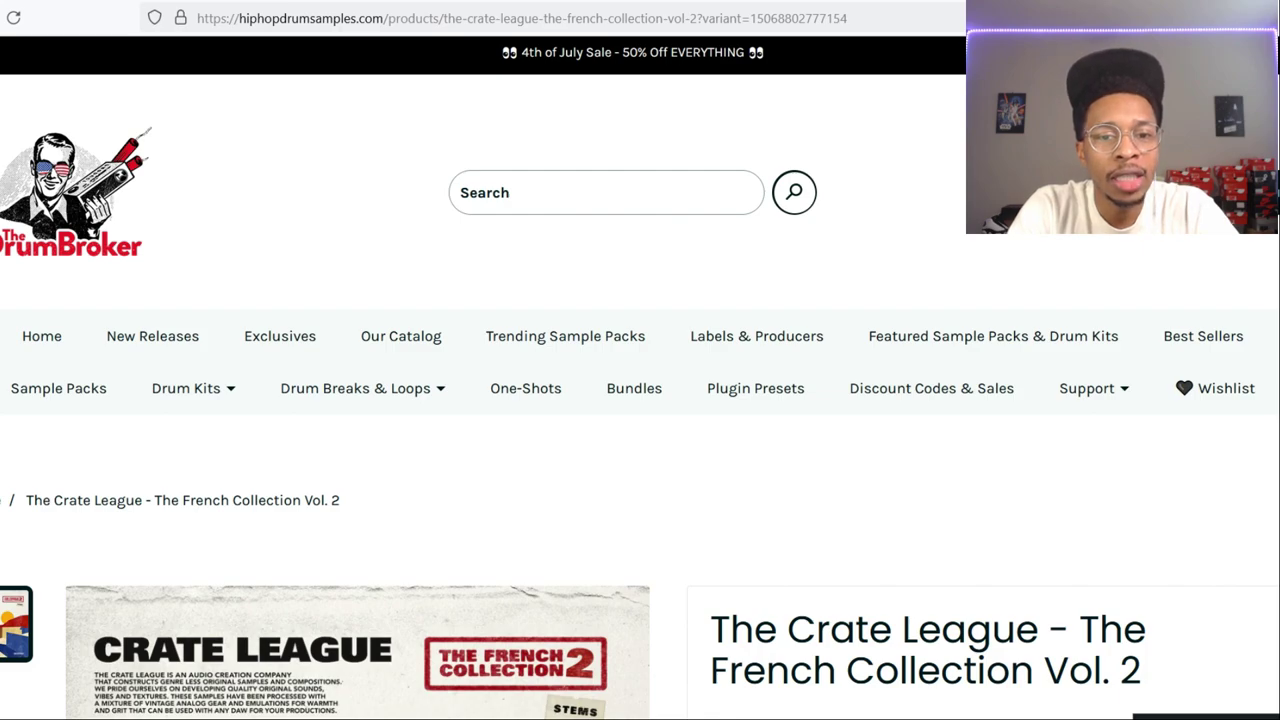
Step: Examine the product page of The Crate League - The French Collection Vol. 2, including its description and format options
scroll(628, 378, "down", 1)
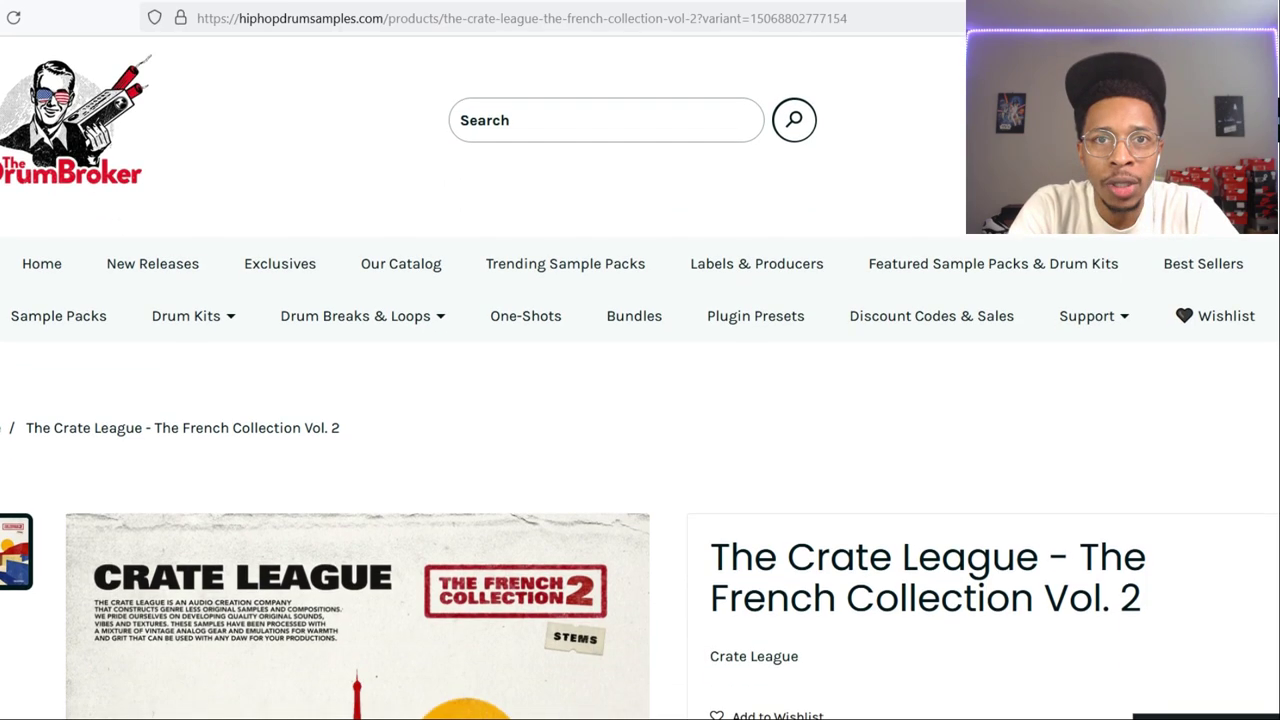
scroll(628, 378, "up", 1)
scroll(640, 400, "down", 1)
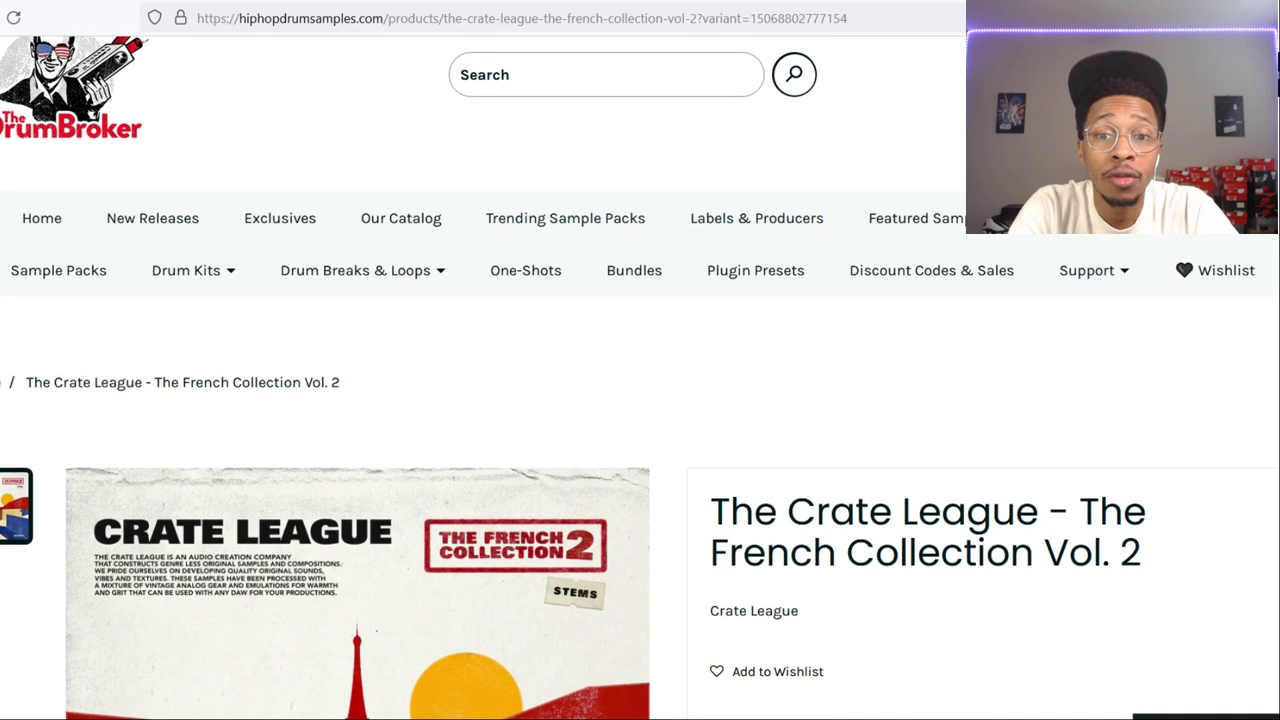
scroll(640, 400, "down", 2)
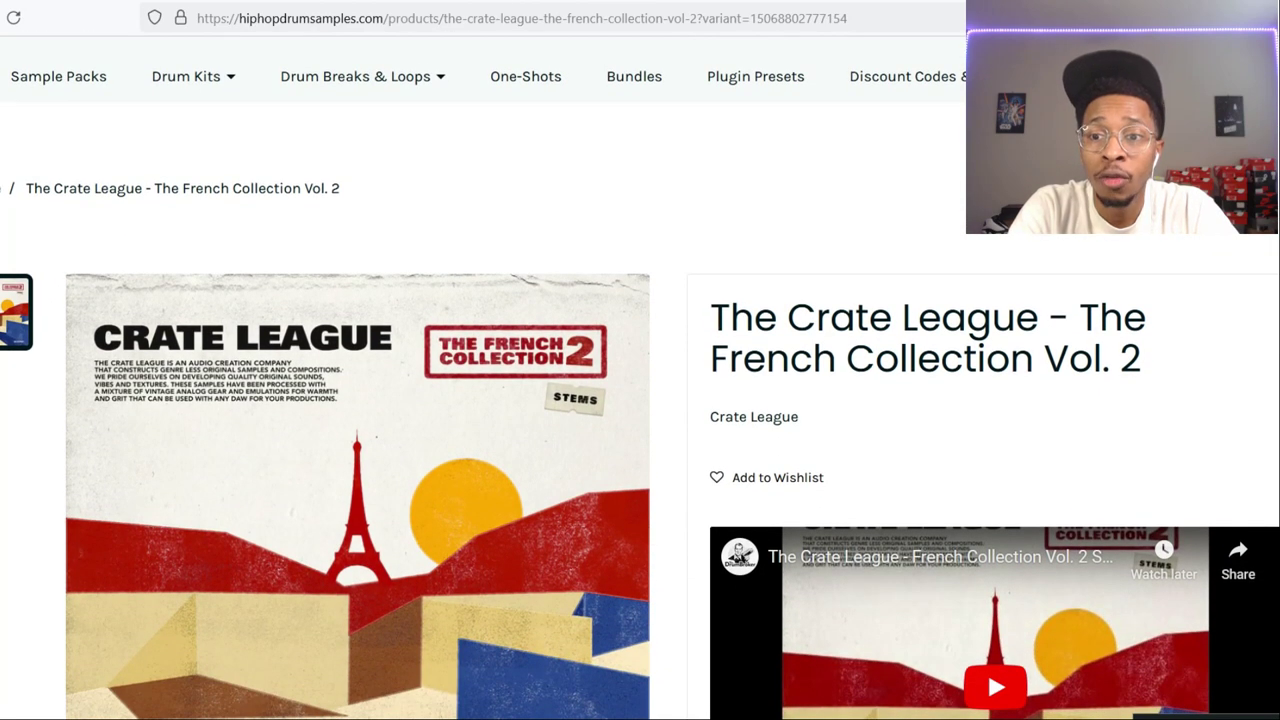
scroll(640, 400, "down", 2)
scroll(640, 400, "up", 1)
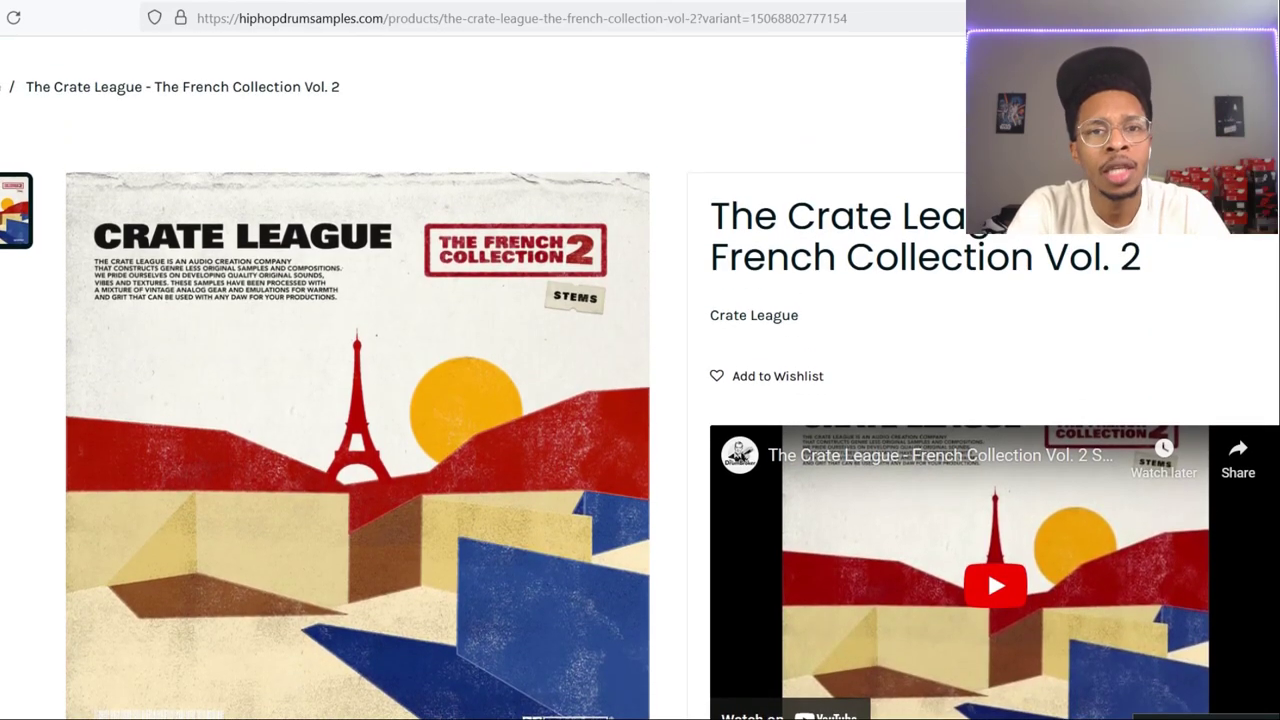
scroll(640, 400, "up", 1)
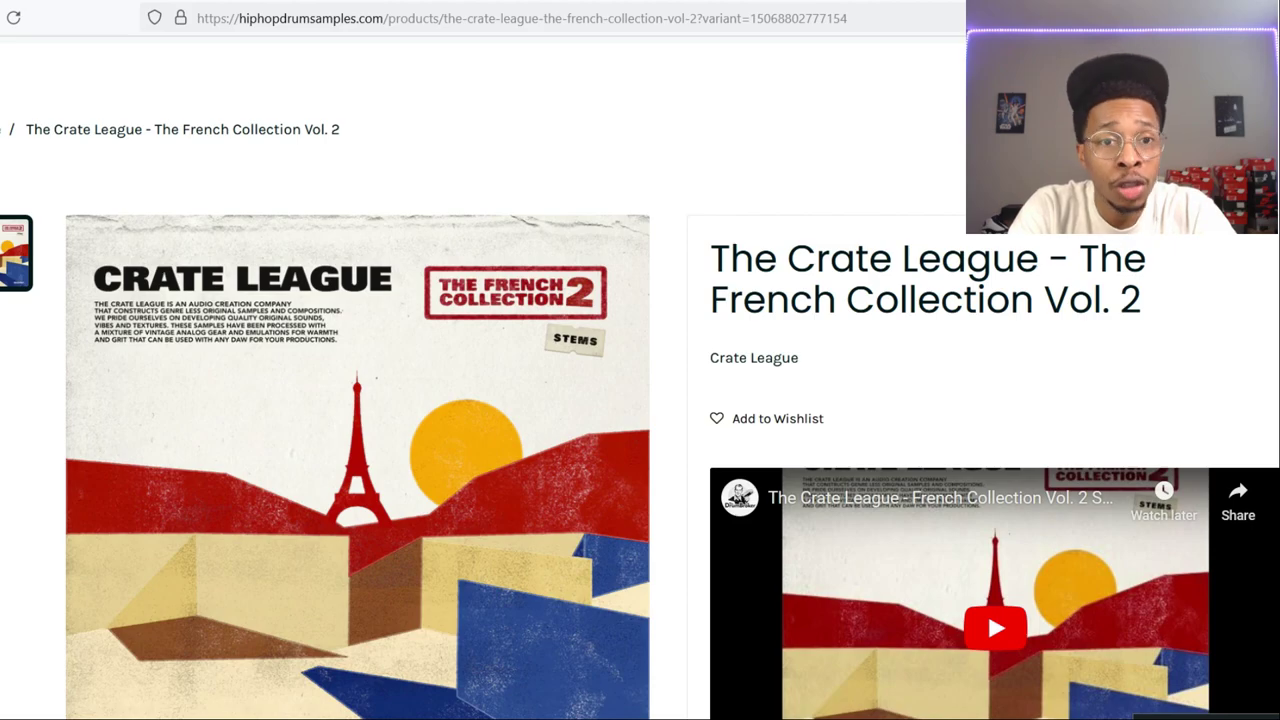
scroll(905, 272, "down", 1)
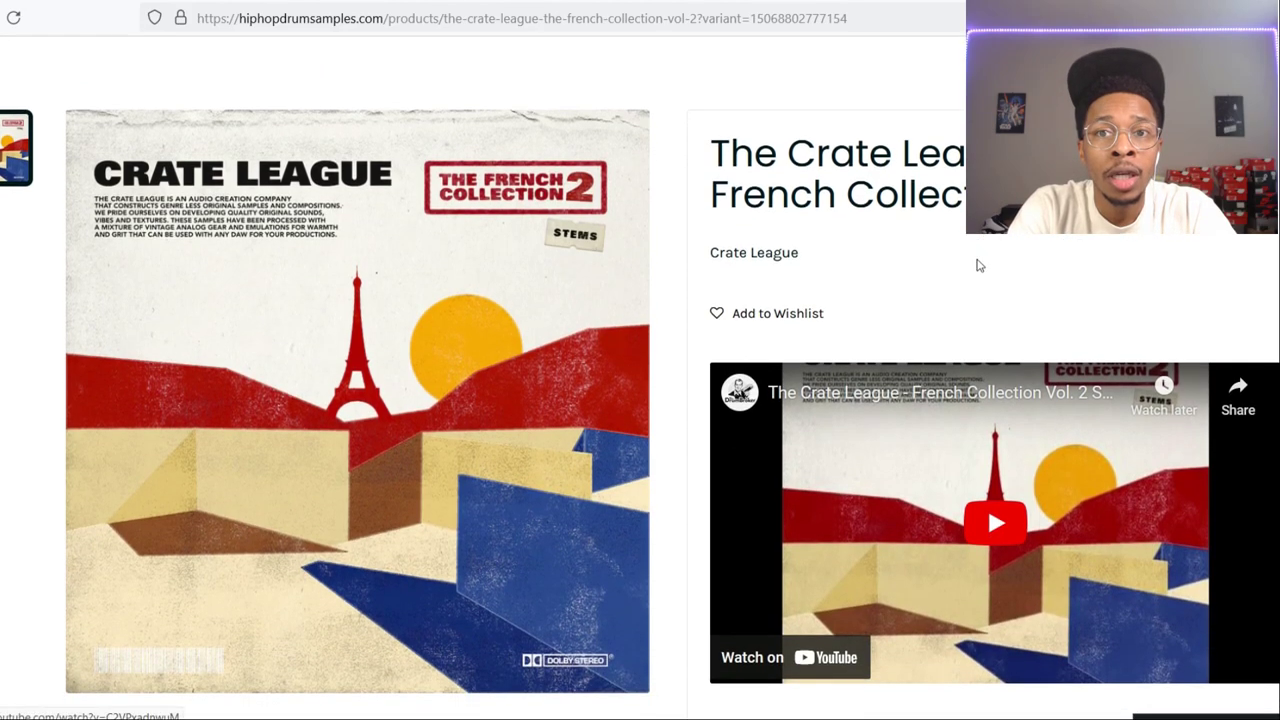
scroll(905, 270, "down", 1)
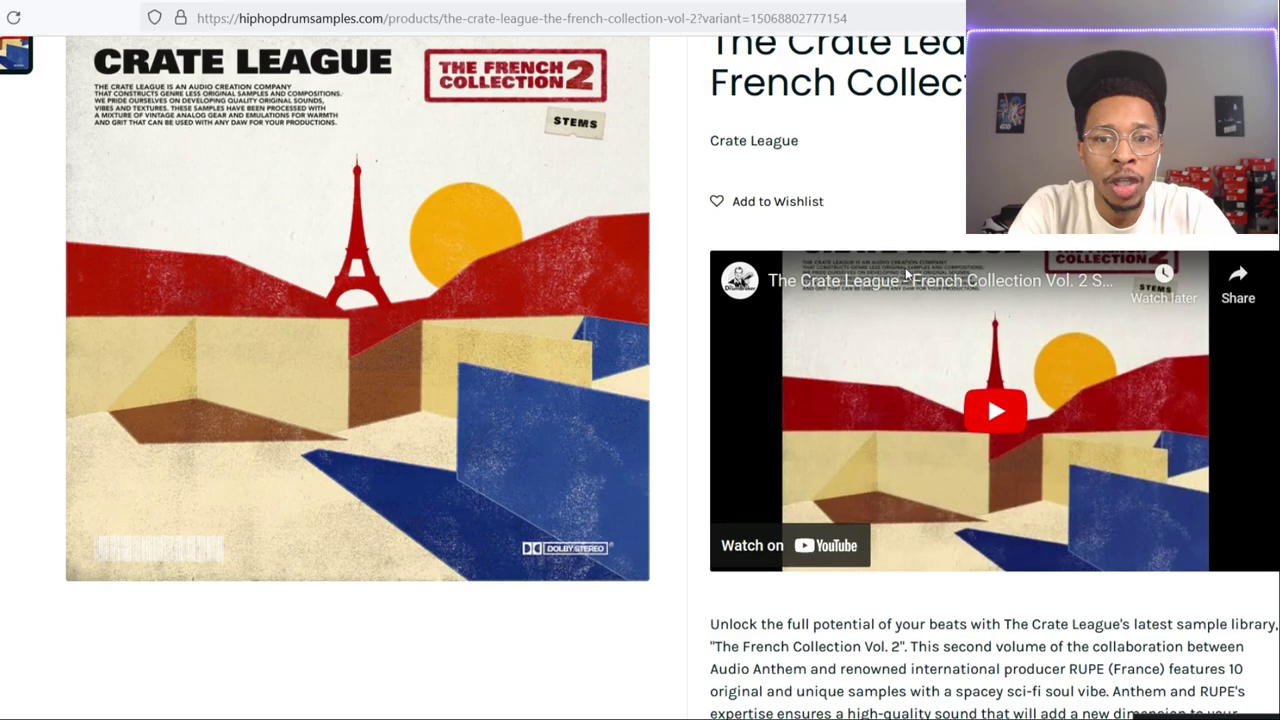
scroll(905, 267, "down", 1)
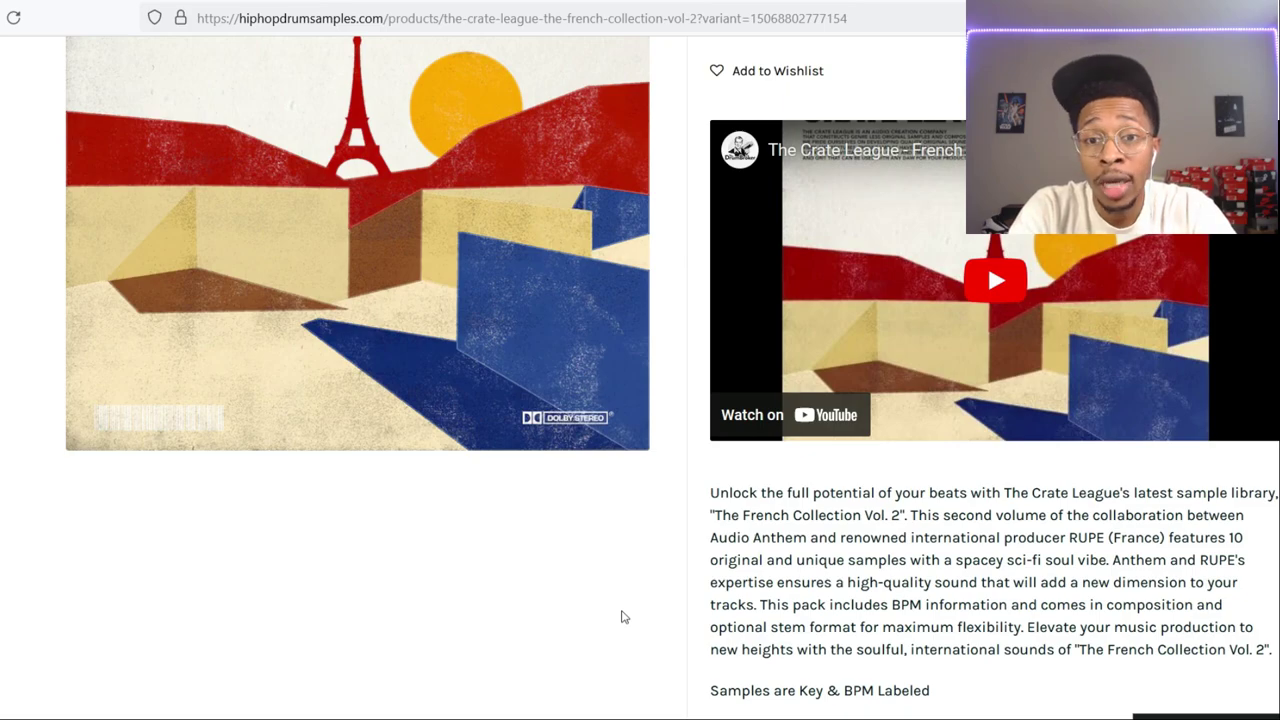
scroll(621, 617, "down", 1)
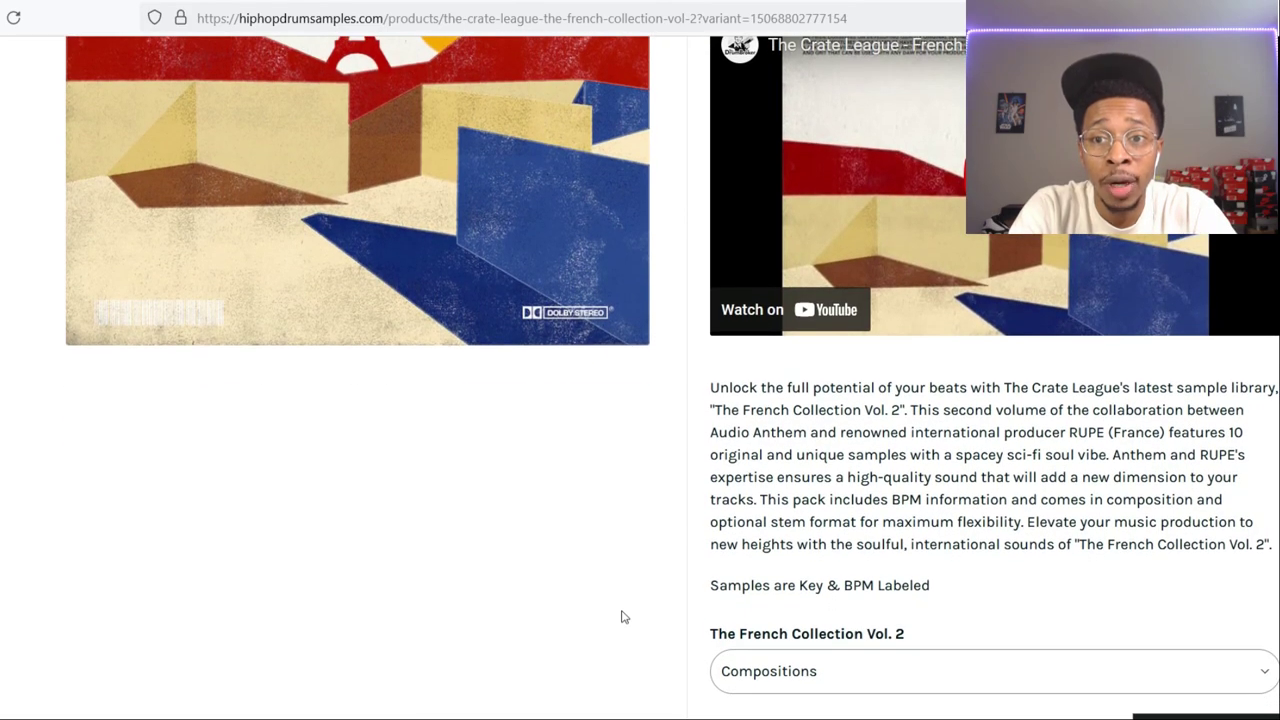
scroll(621, 617, "up", 1)
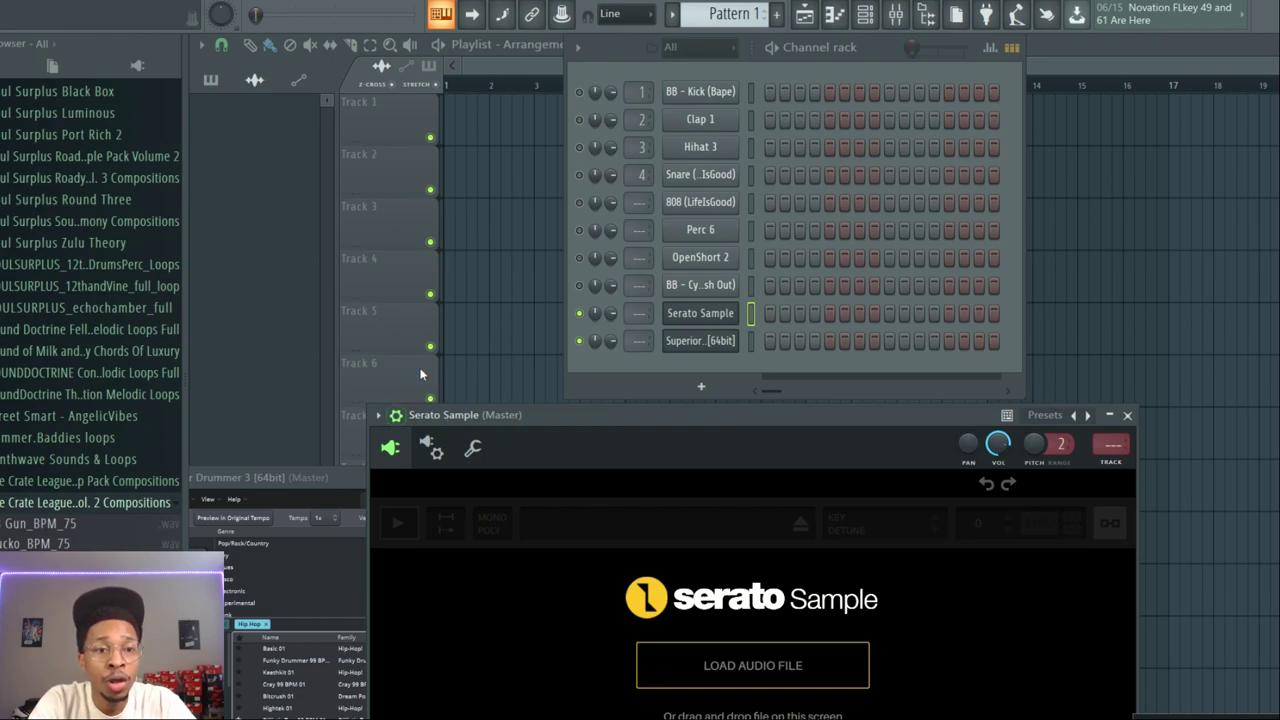
Step: Load concords_BPM_70 from the Crate League Vol. 2 Compositions folder into Serato Sample and reposition the plugin window
left_click(66, 526)
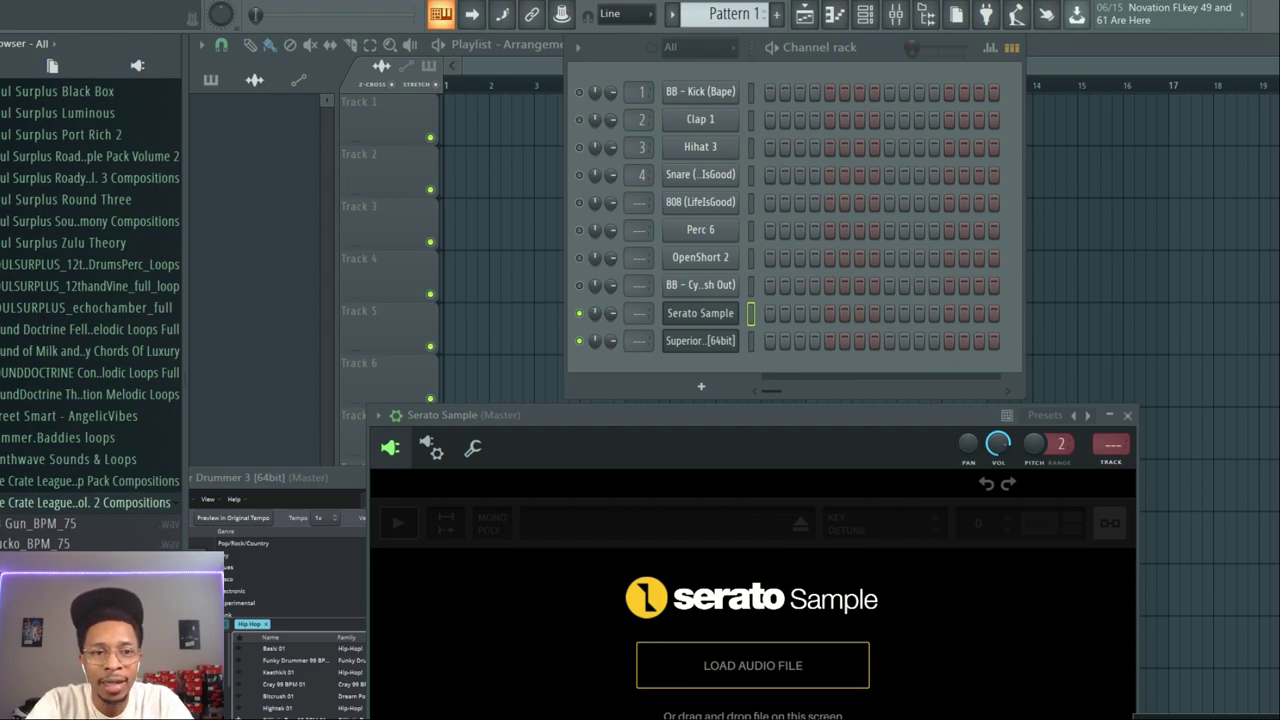
left_click_drag(110, 566, 766, 586)
left_click_drag(834, 408, 763, 97)
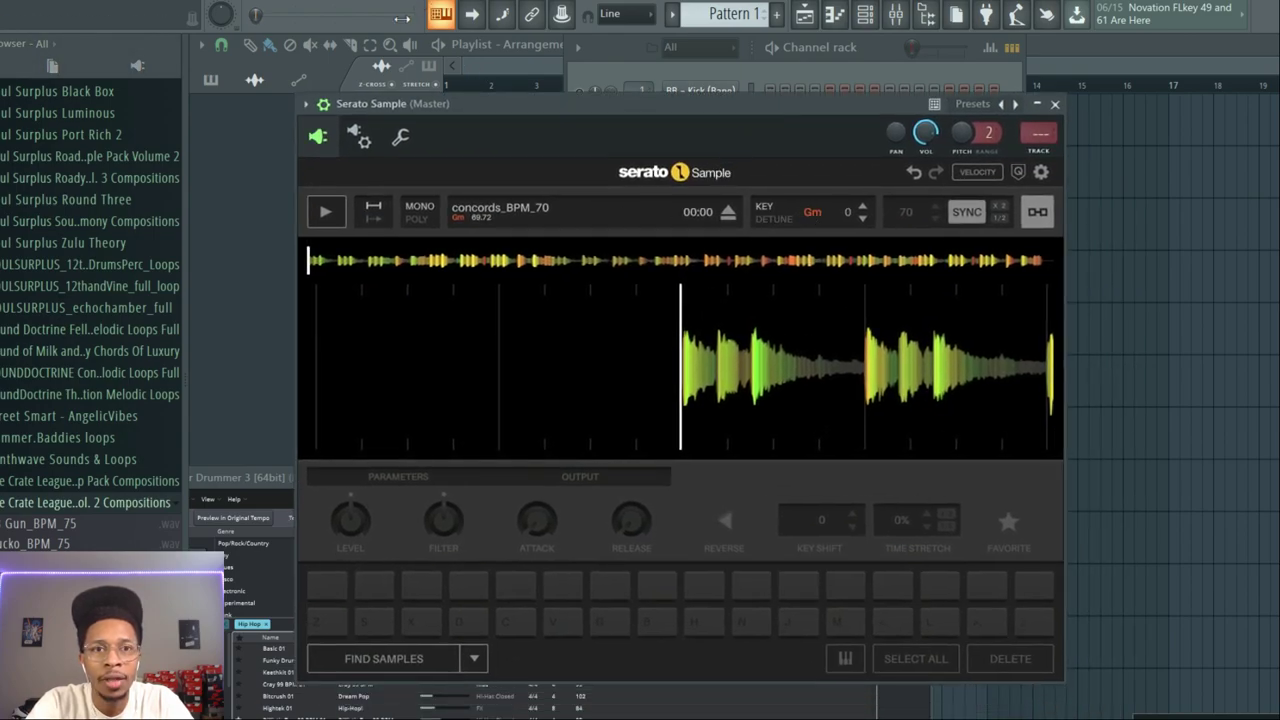
Step: Set the project tempo to 84 BPM and restretch all channels
left_click_drag(392, 4, 392, 0)
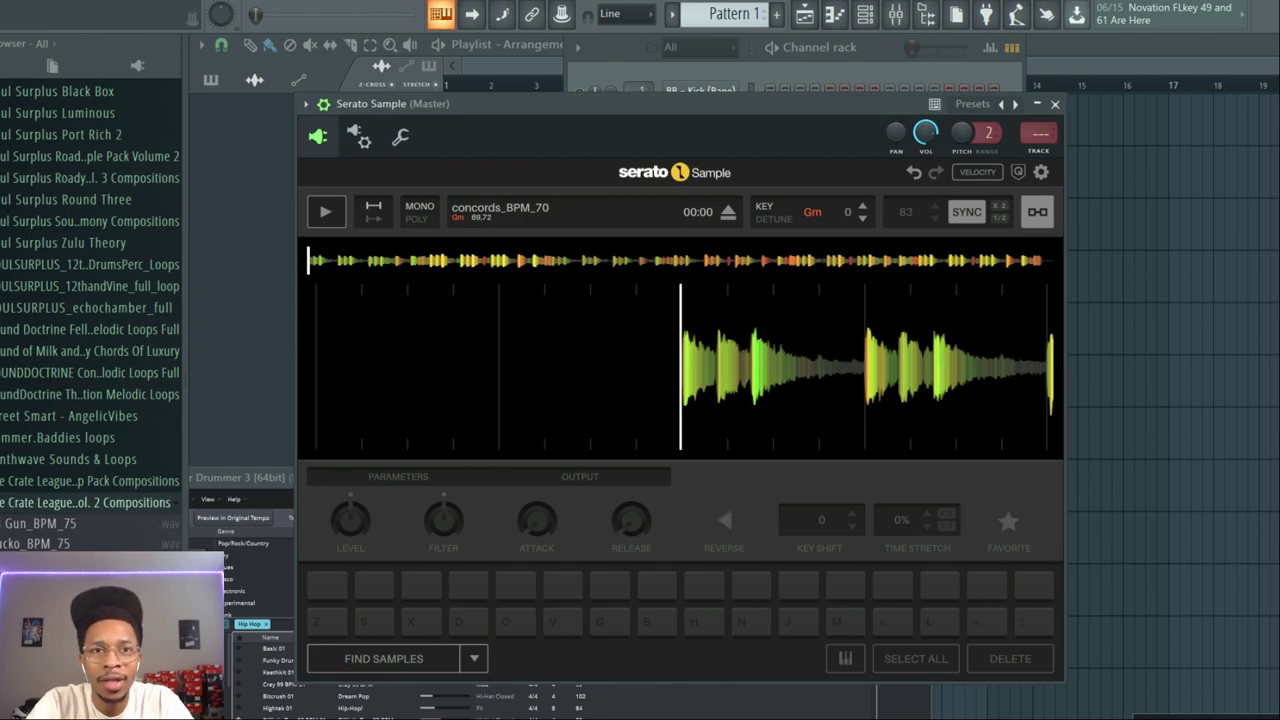
left_click_drag(408, 4, 408, 0)
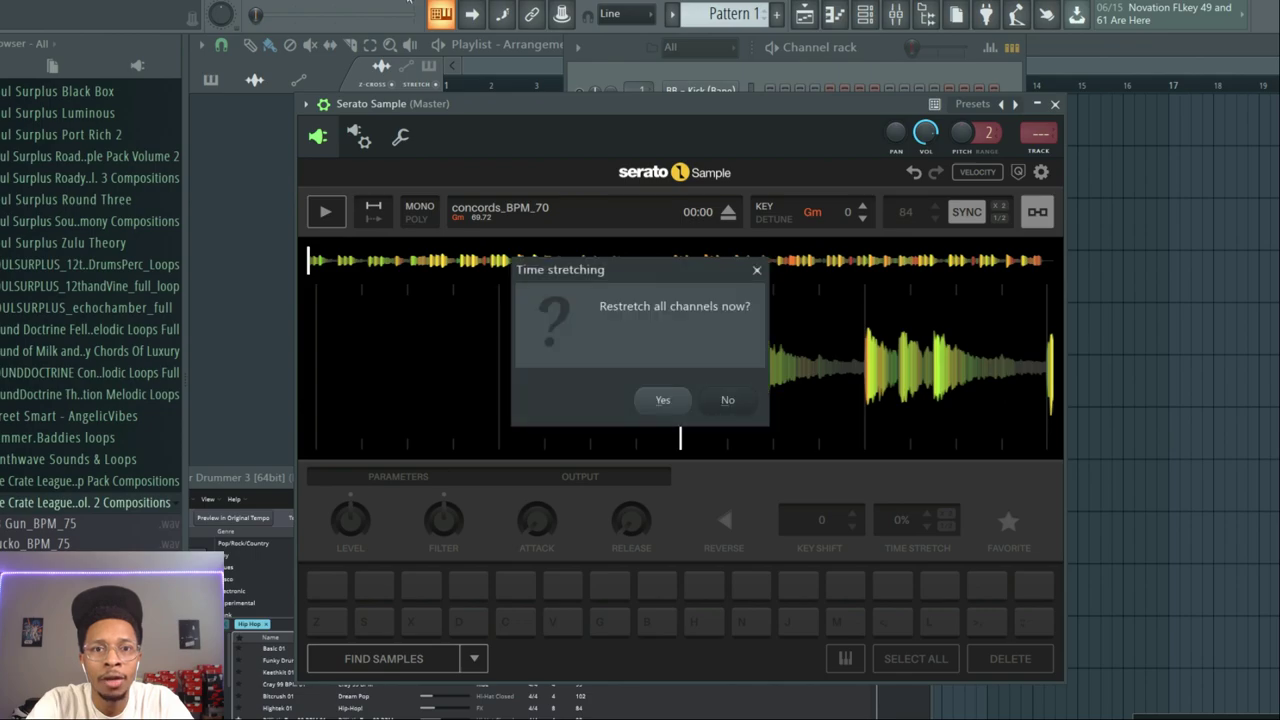
left_click(663, 401)
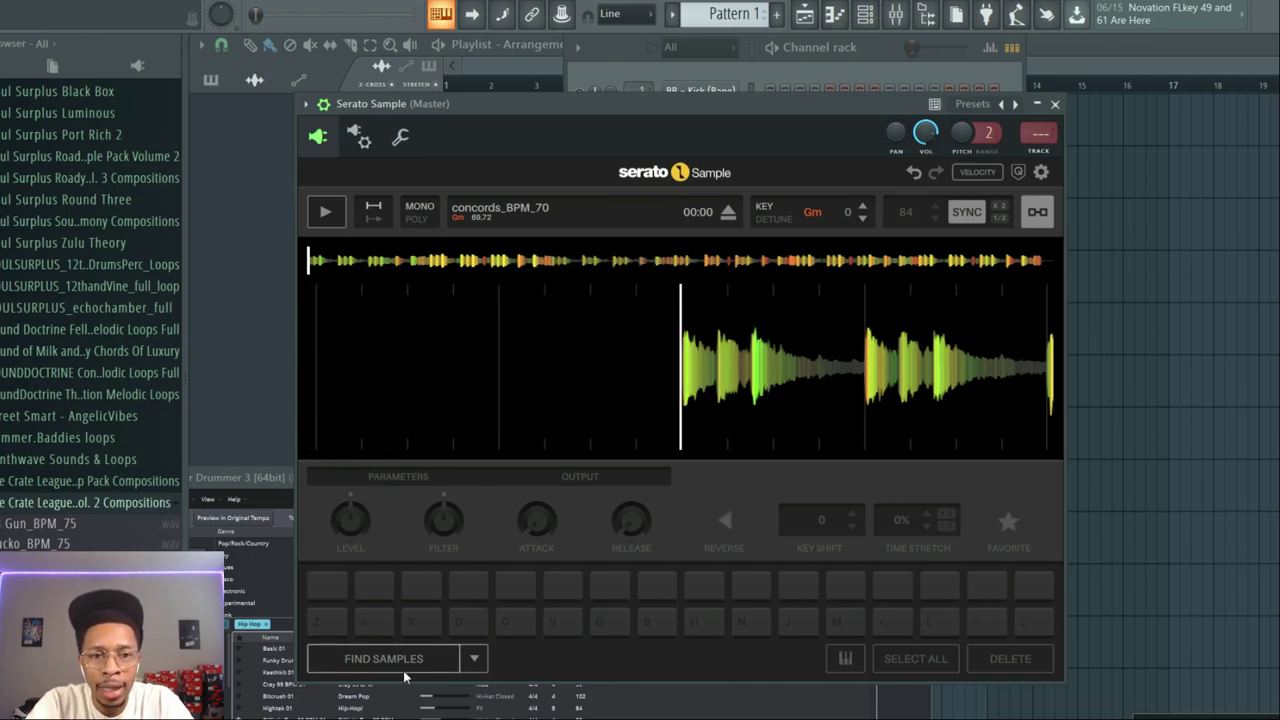
Step: Switch the slicing mode to Set Random, regenerate the pads' random cue points a few times, and undo once
left_click(470, 657)
left_click(393, 558)
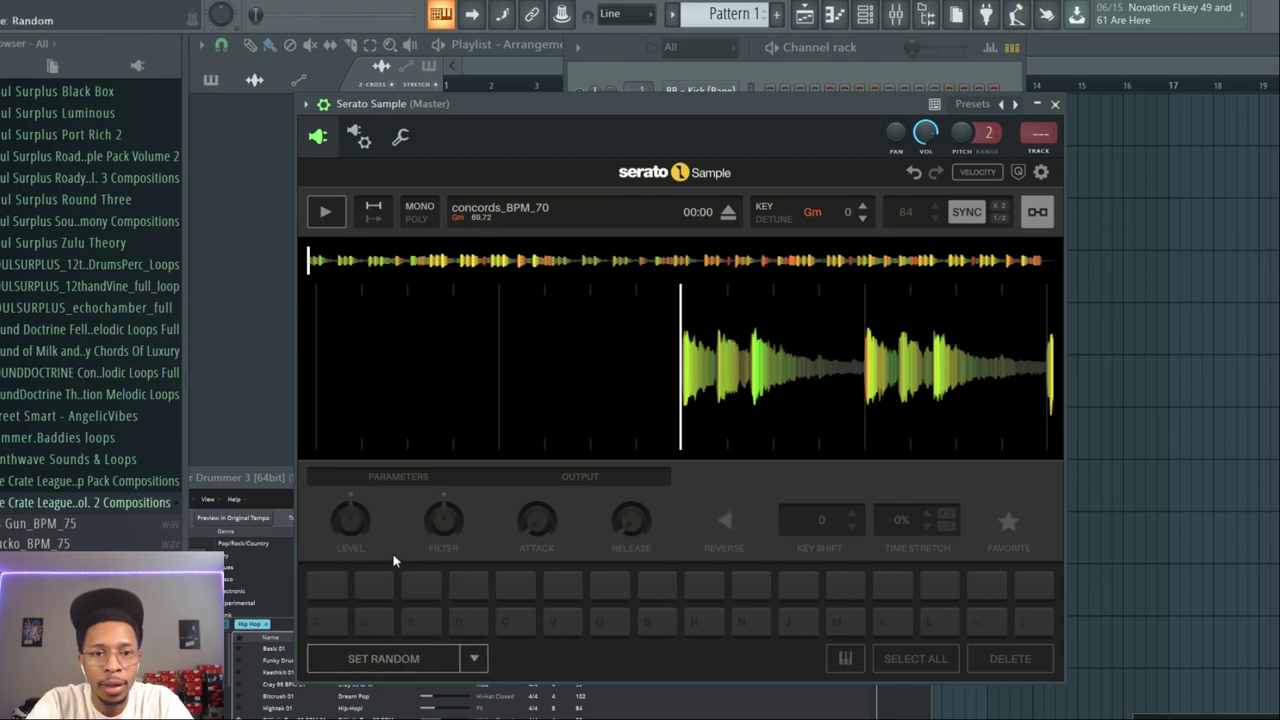
left_click(398, 657)
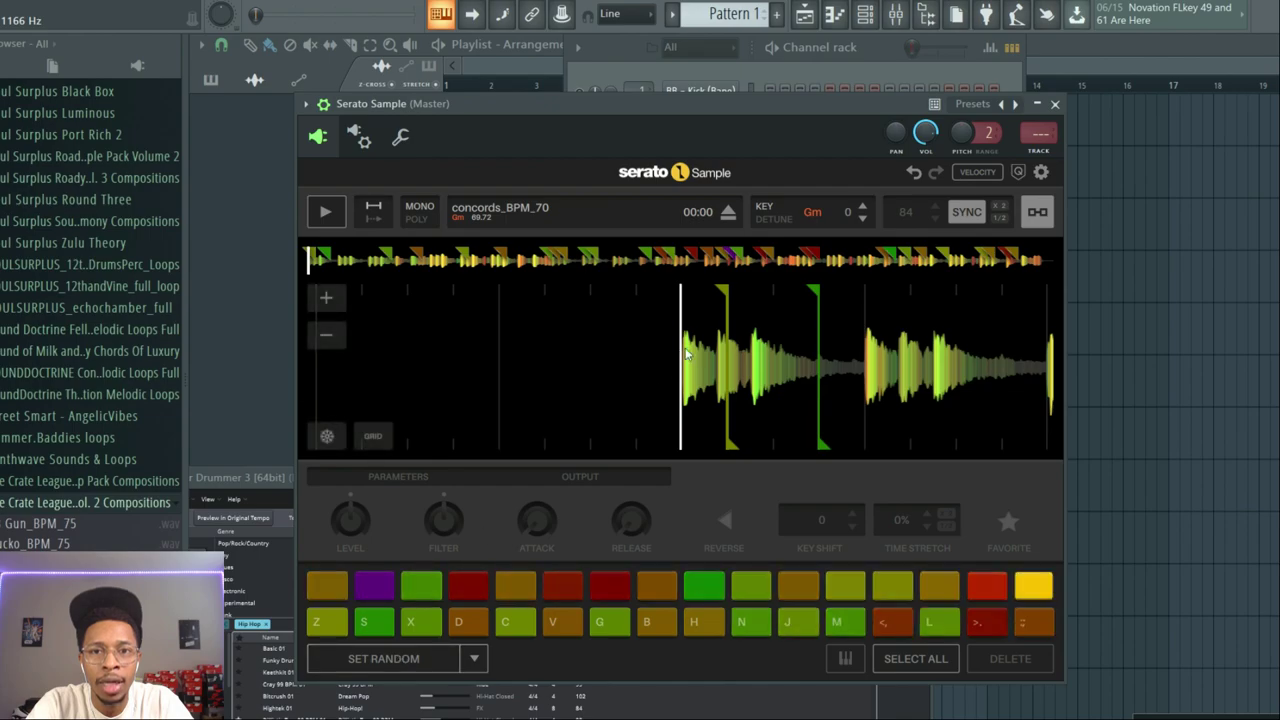
left_click(355, 649)
left_click(355, 649)
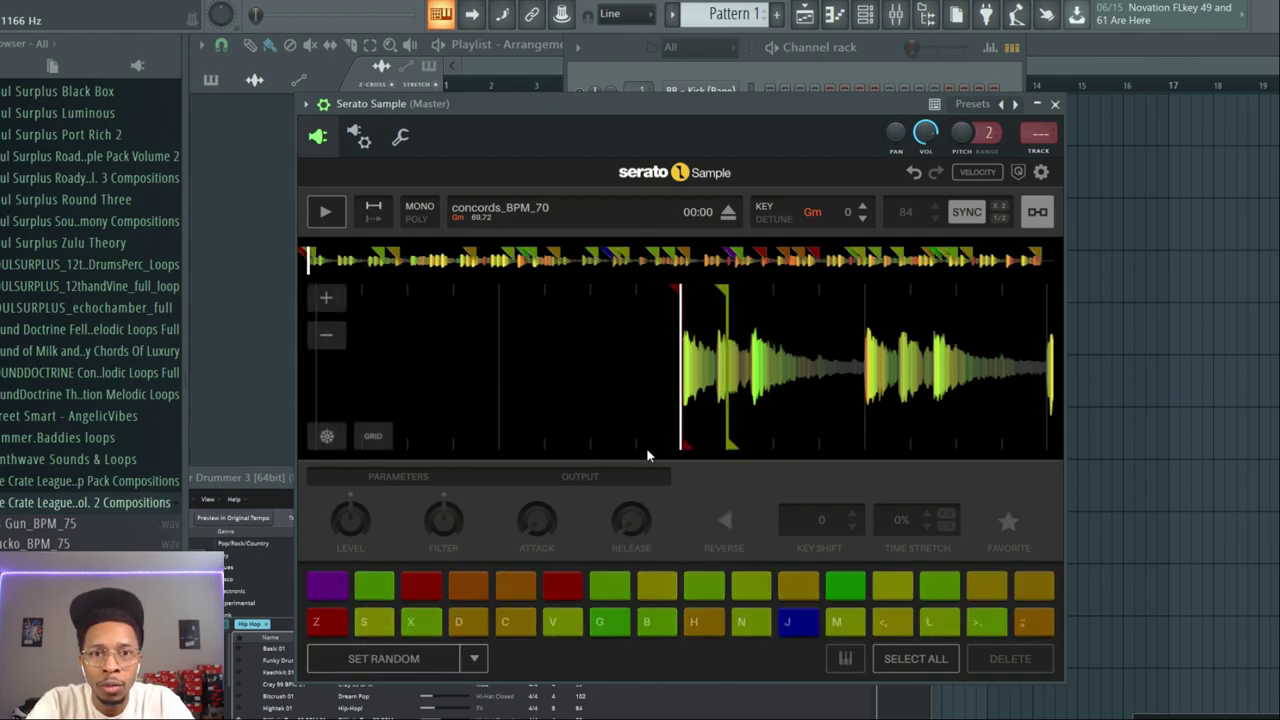
left_click(914, 175)
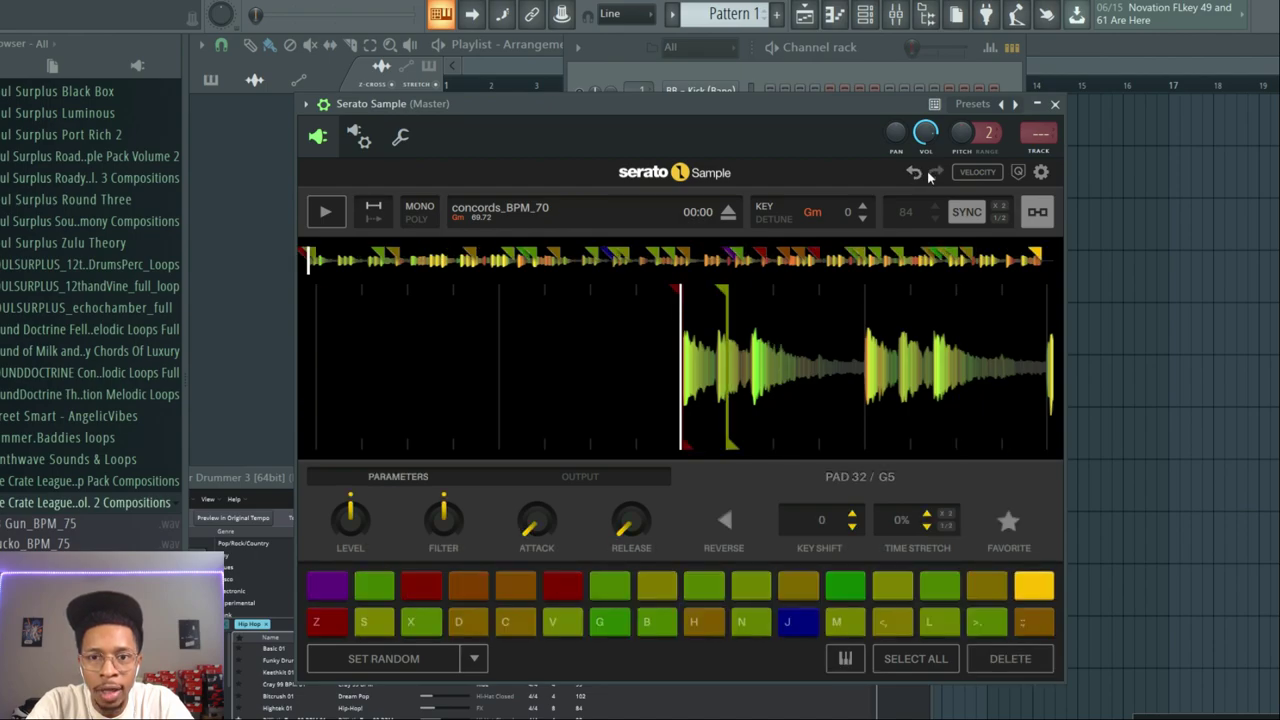
Step: Align the early cue marker and pad 3's marker with the starts of nearby hits in the waveform, and audition pad 4
left_click_drag(725, 291, 755, 294)
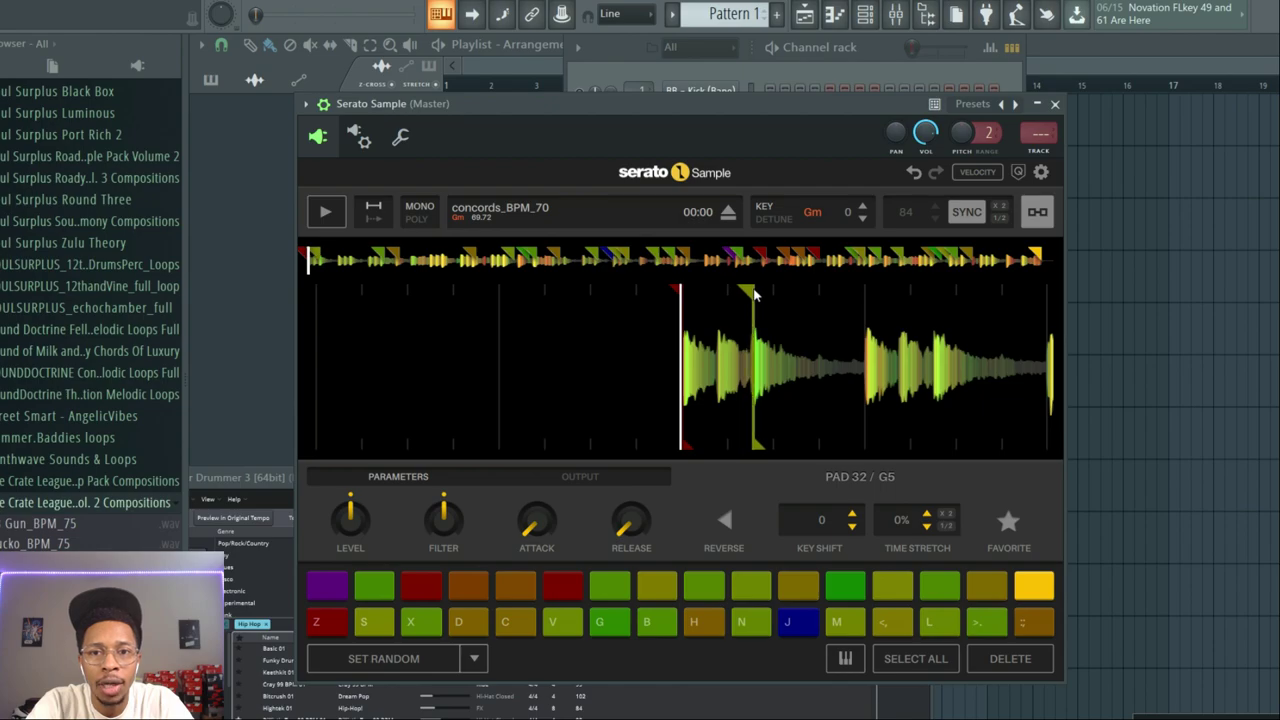
left_click(421, 624)
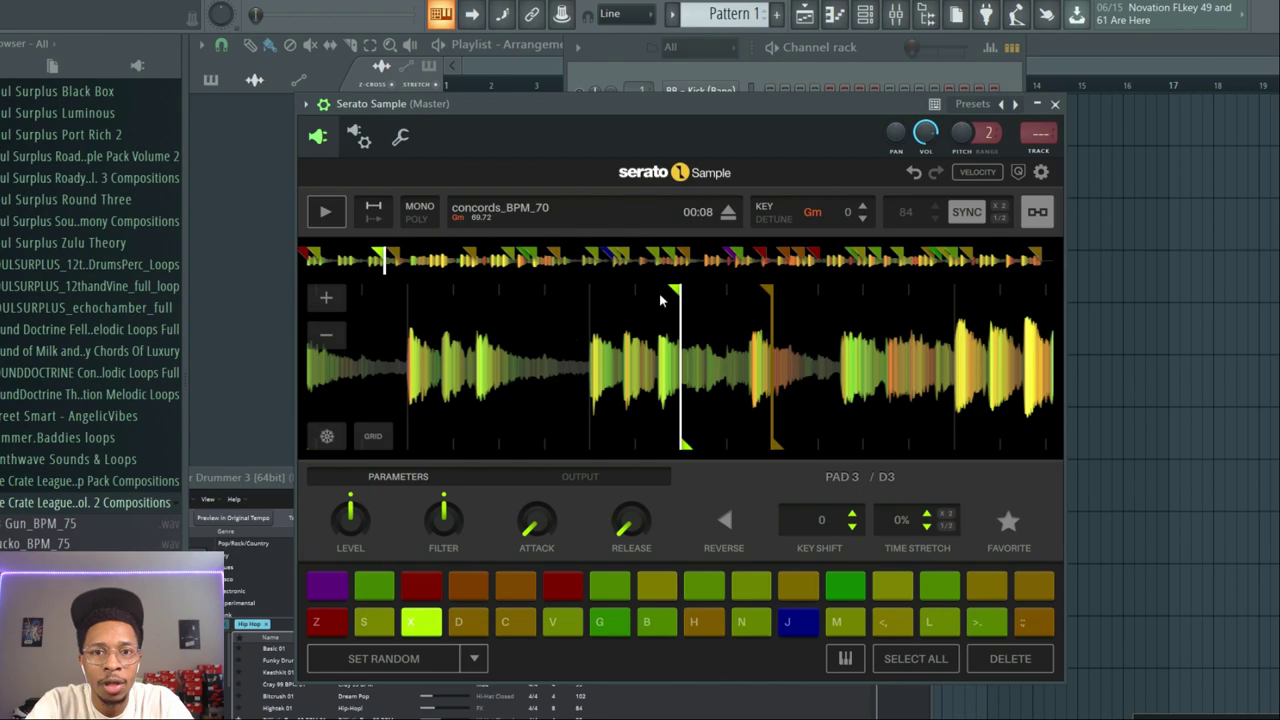
left_click_drag(674, 292, 657, 292)
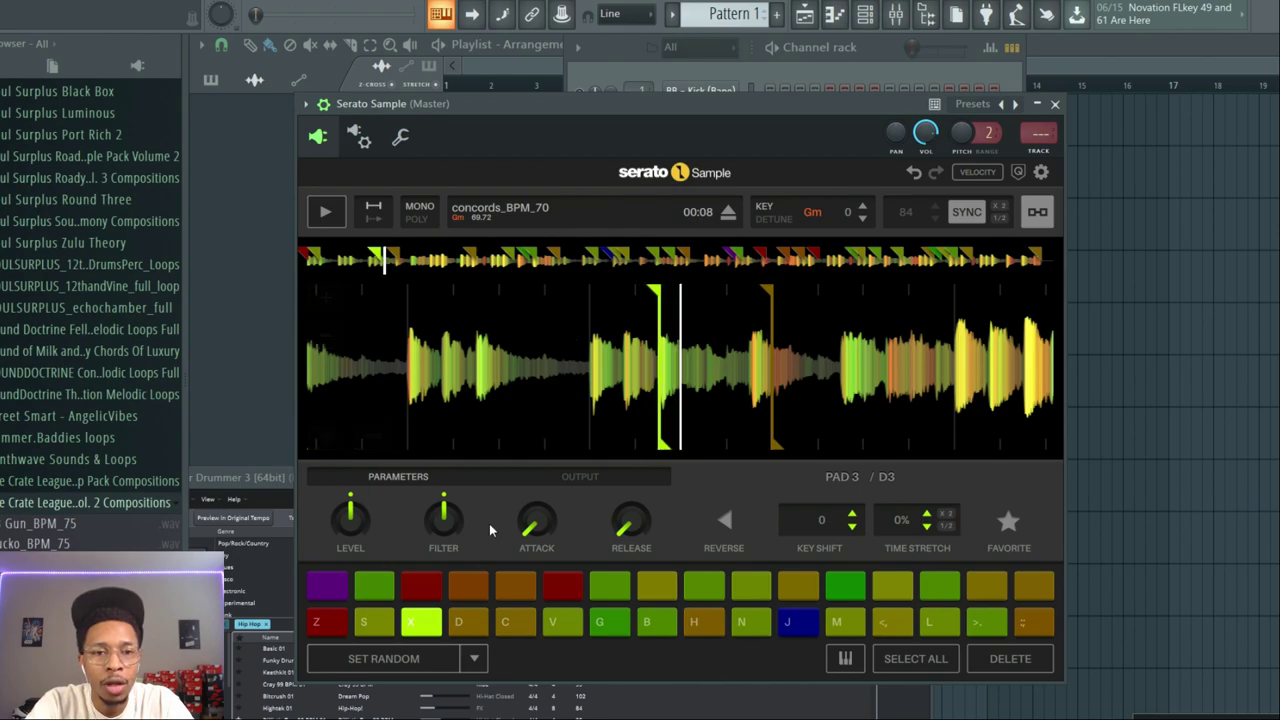
left_click(445, 617)
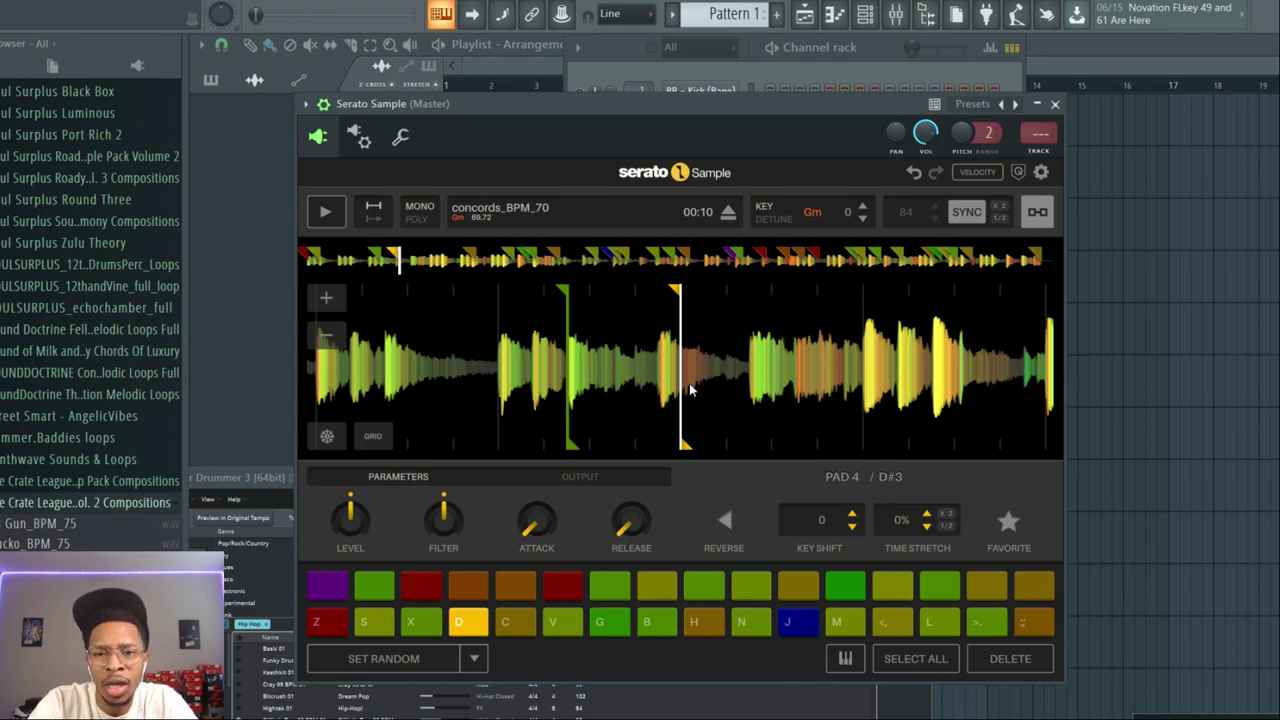
Step: Move Serato Sample aside, bring Superior Drummer 3 into view, and preview the Beats 01 groove from the 75 BPM hip-hop family
left_click_drag(705, 104, 1266, 282)
left_click_drag(633, 476, 786, 132)
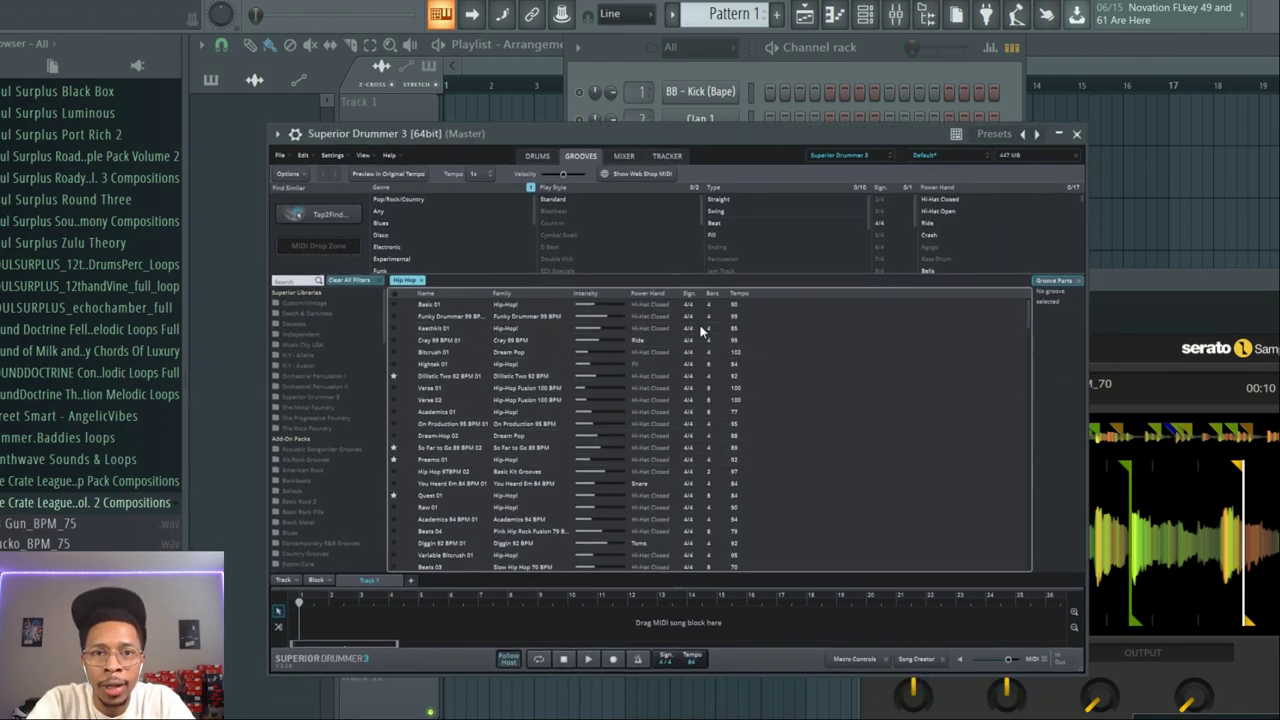
left_click_drag(1029, 320, 1025, 446)
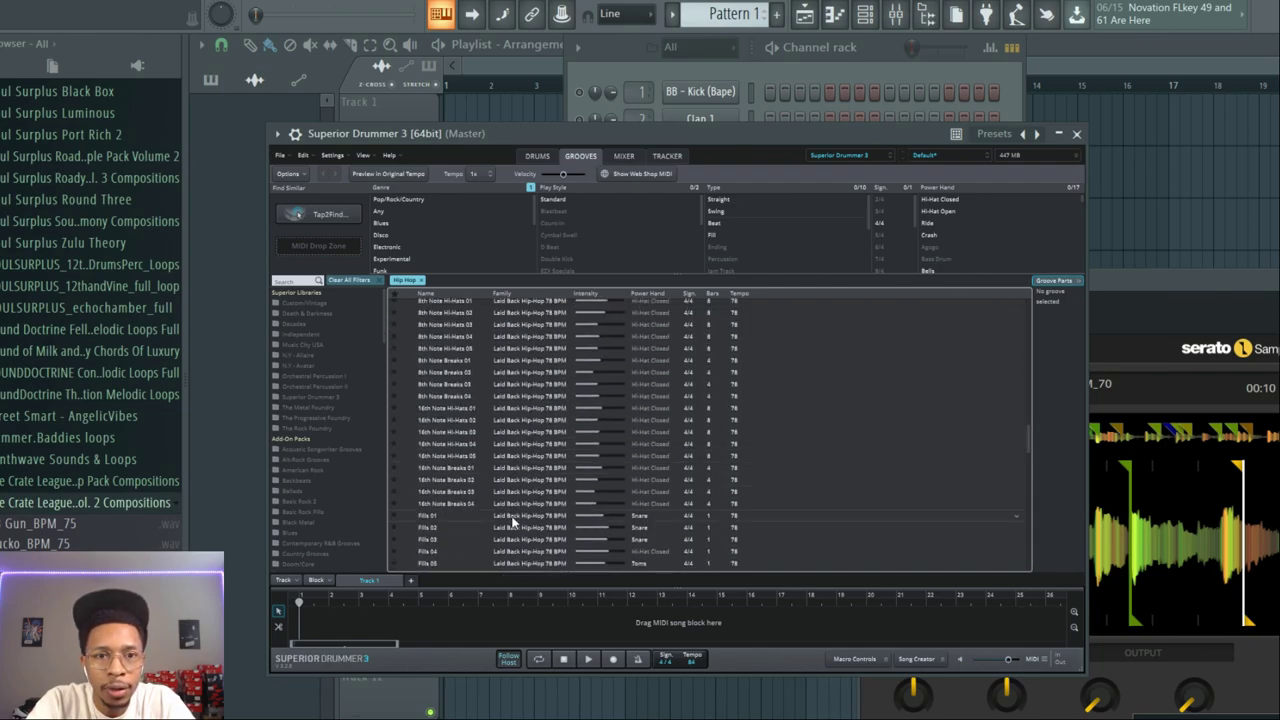
scroll(512, 522, "up", 5)
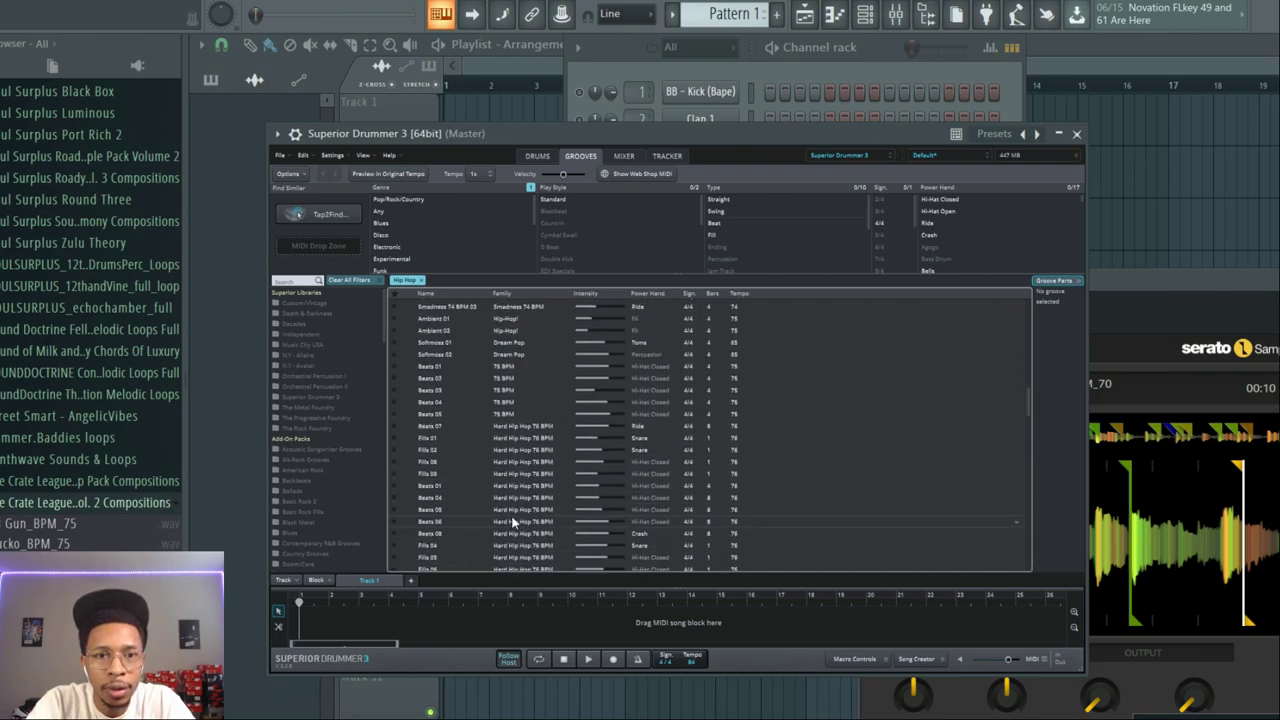
left_click(406, 371)
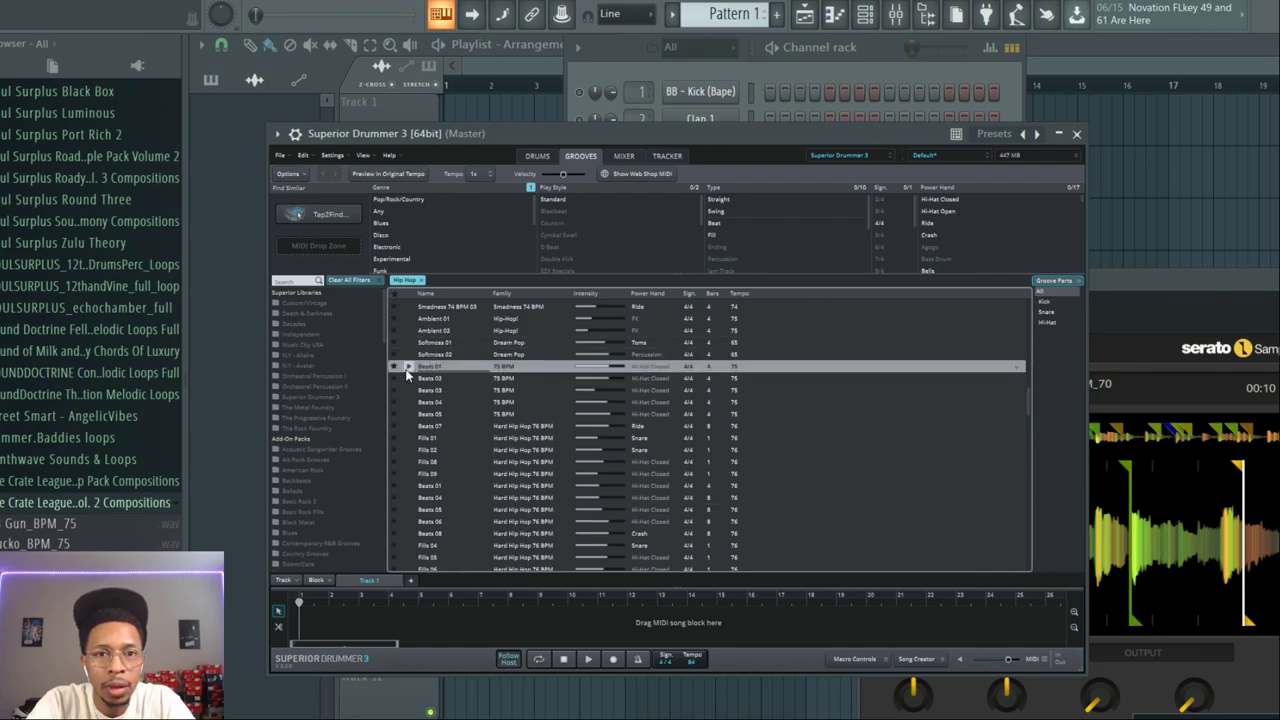
Step: Replace the kit's kick sound with Kick 3.wav from the Shebib Drumkit's kicks folder
left_click(538, 157)
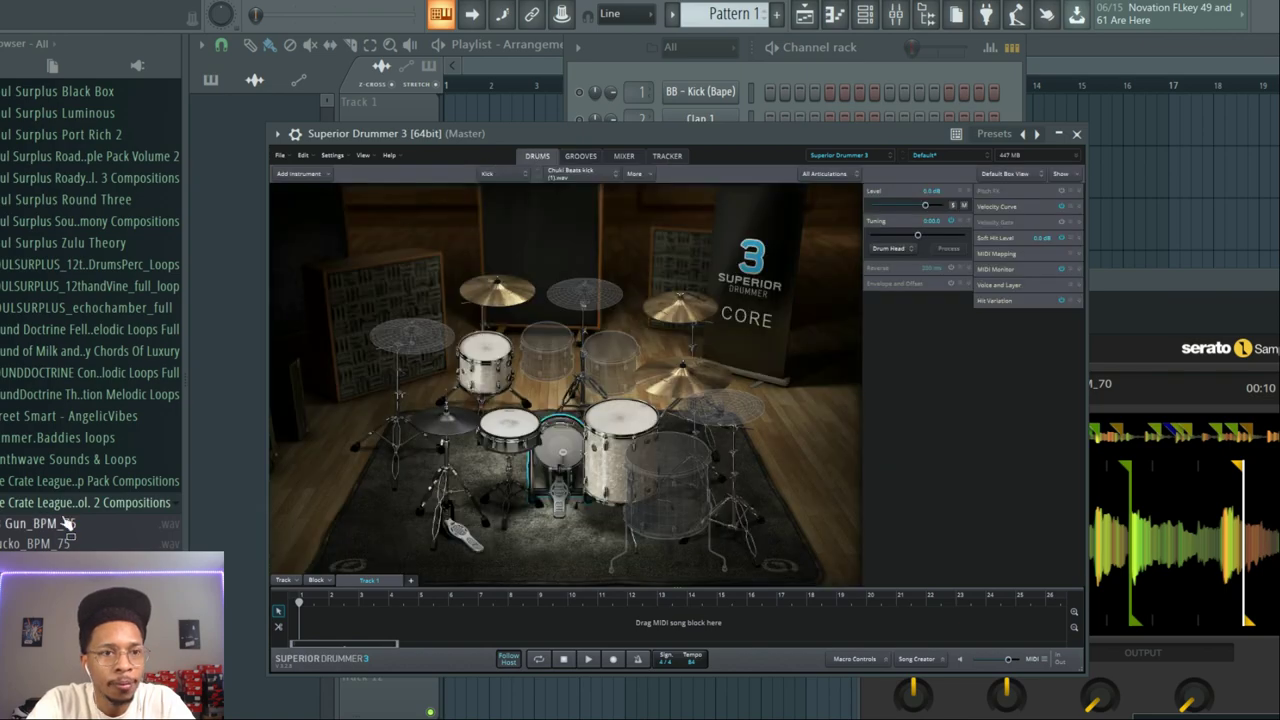
scroll(65, 523, "up", 20)
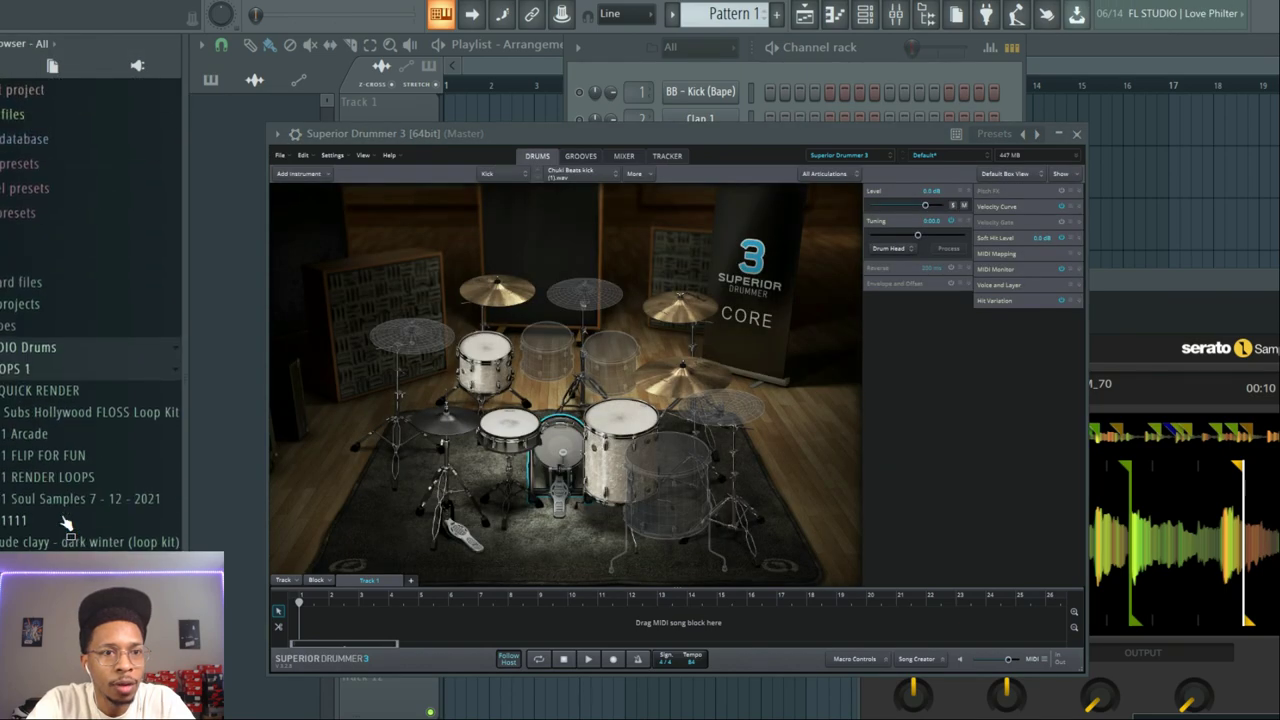
left_click(29, 373)
scroll(29, 376, "down", 10)
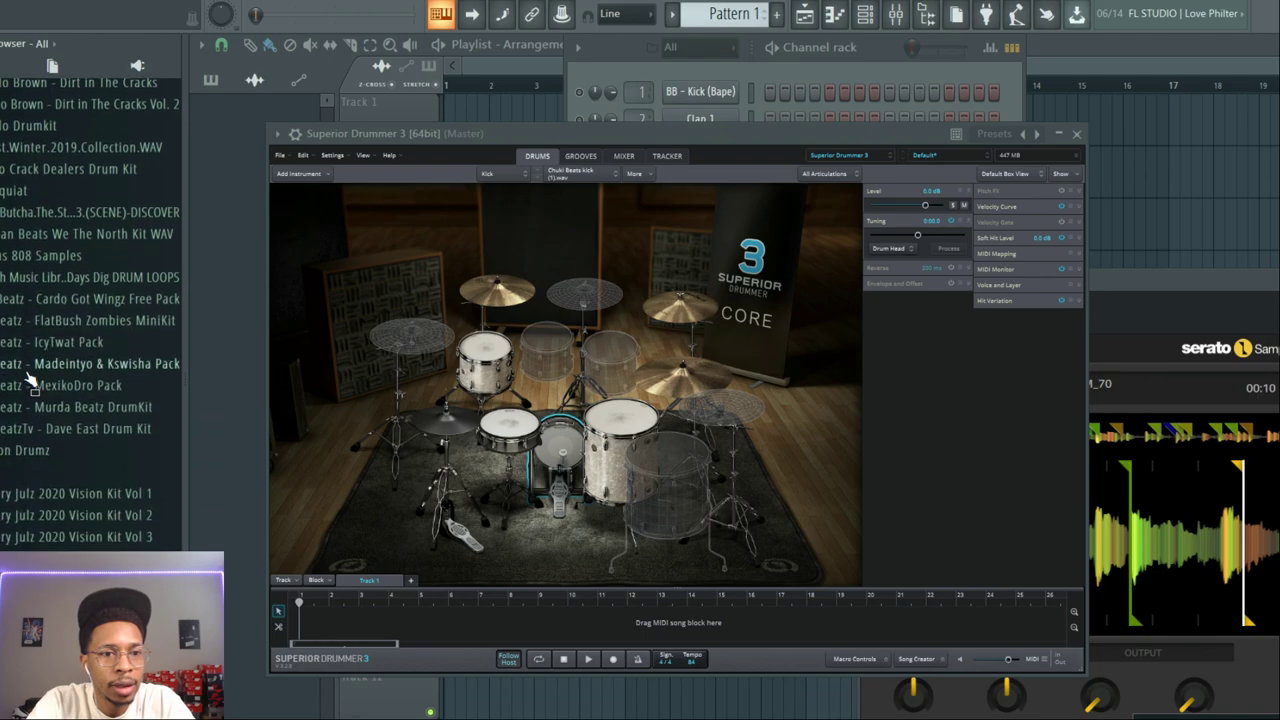
scroll(36, 430, "down", 1)
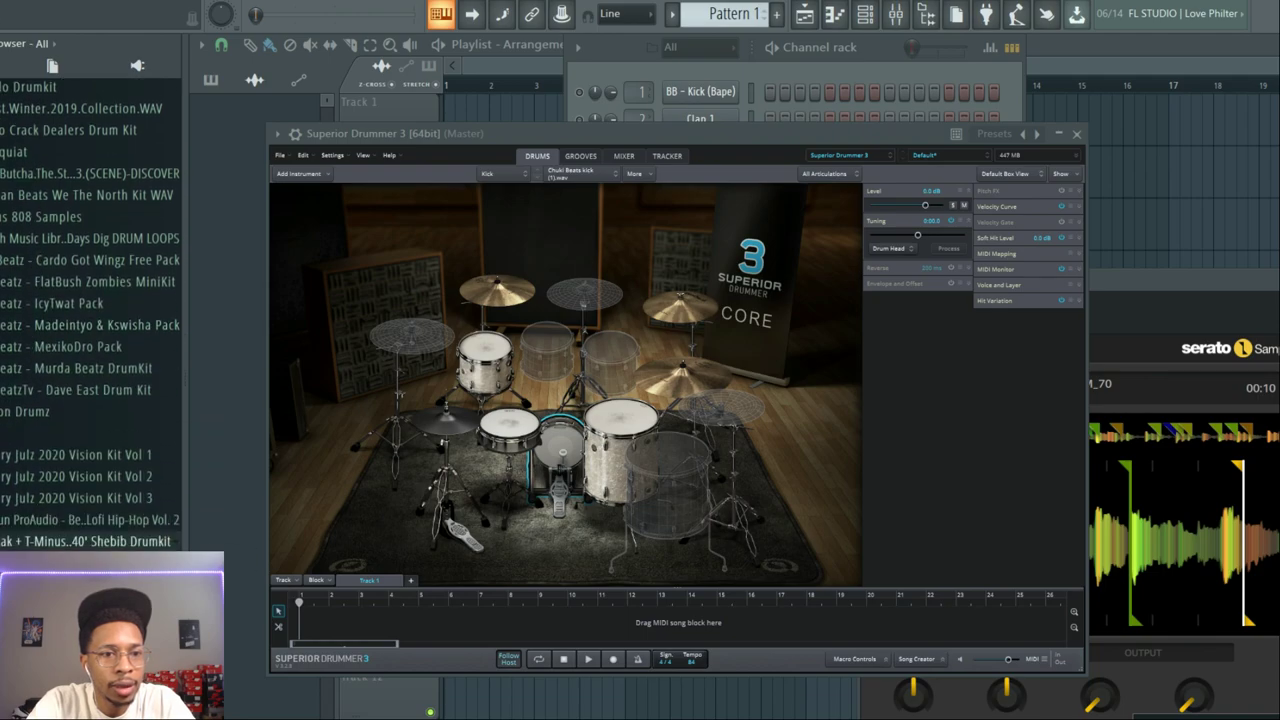
left_click(40, 605)
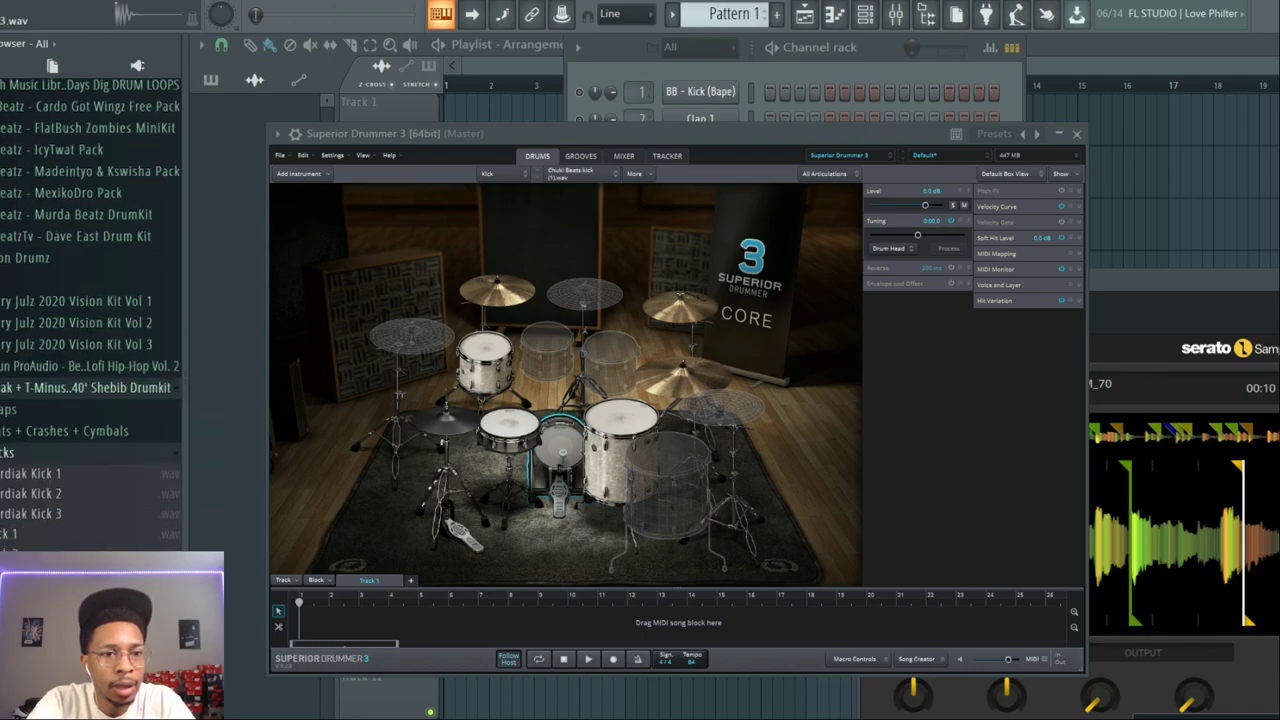
left_click_drag(45, 513, 560, 453)
left_click(676, 384)
left_click(747, 445)
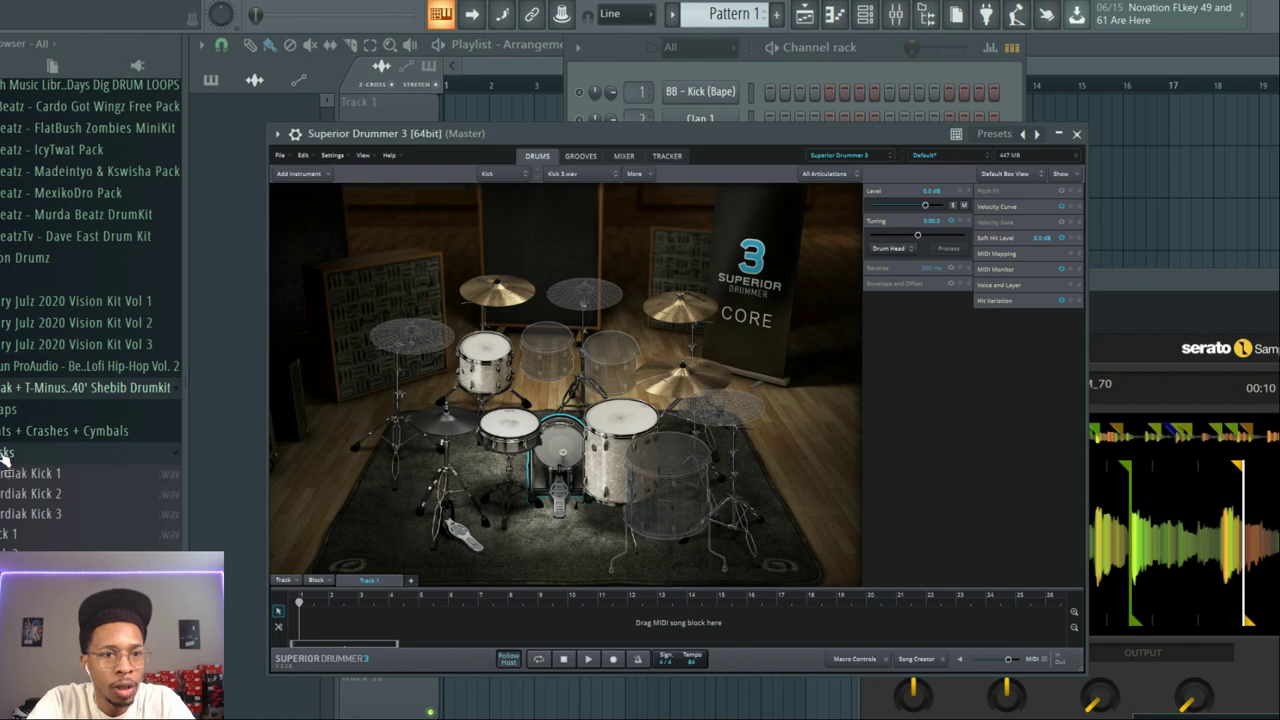
Step: Replace the kit's snare sound with CBSnap.wav from the Shebib Drumkit's snaps folder
left_click(6, 455)
left_click(12, 518)
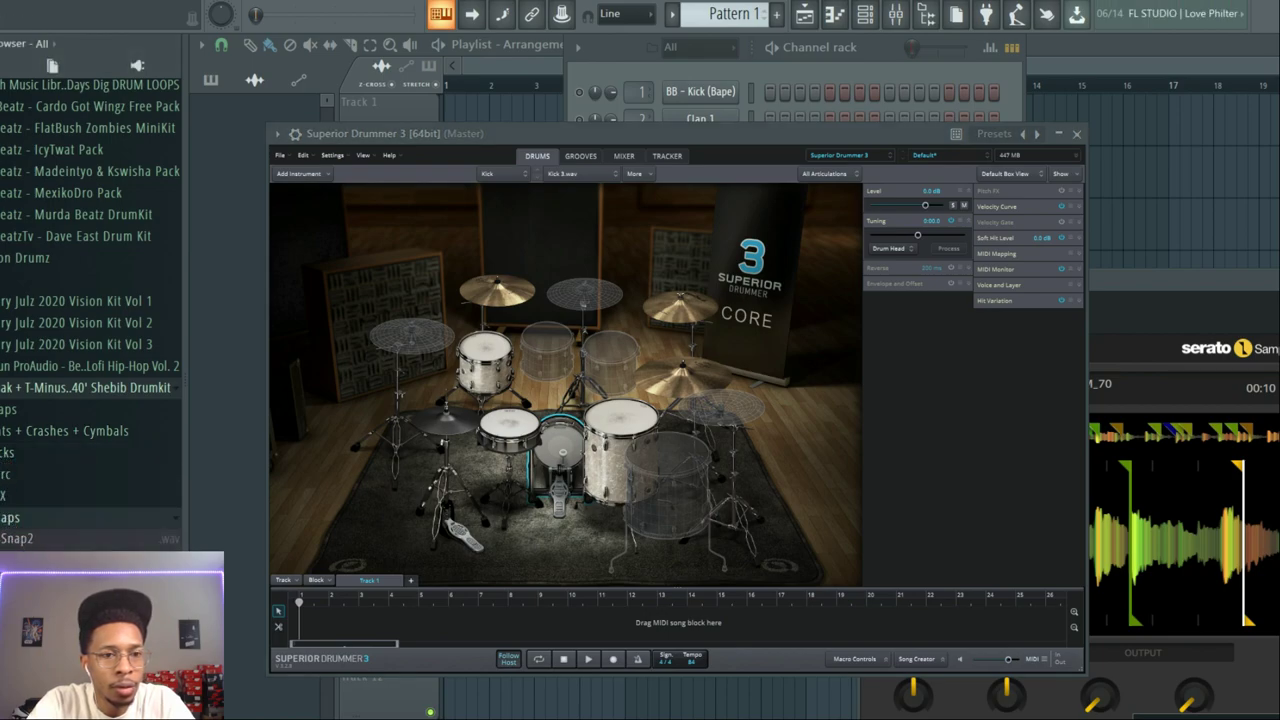
left_click_drag(30, 560, 504, 427)
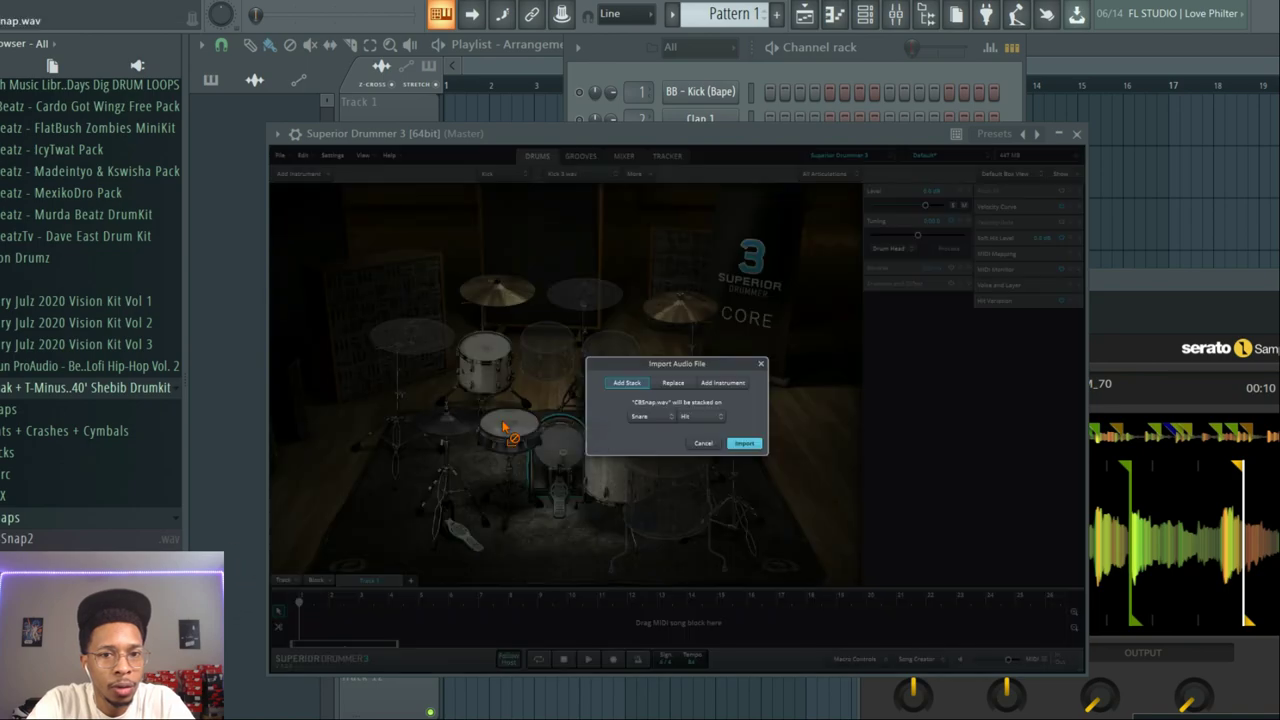
left_click(677, 384)
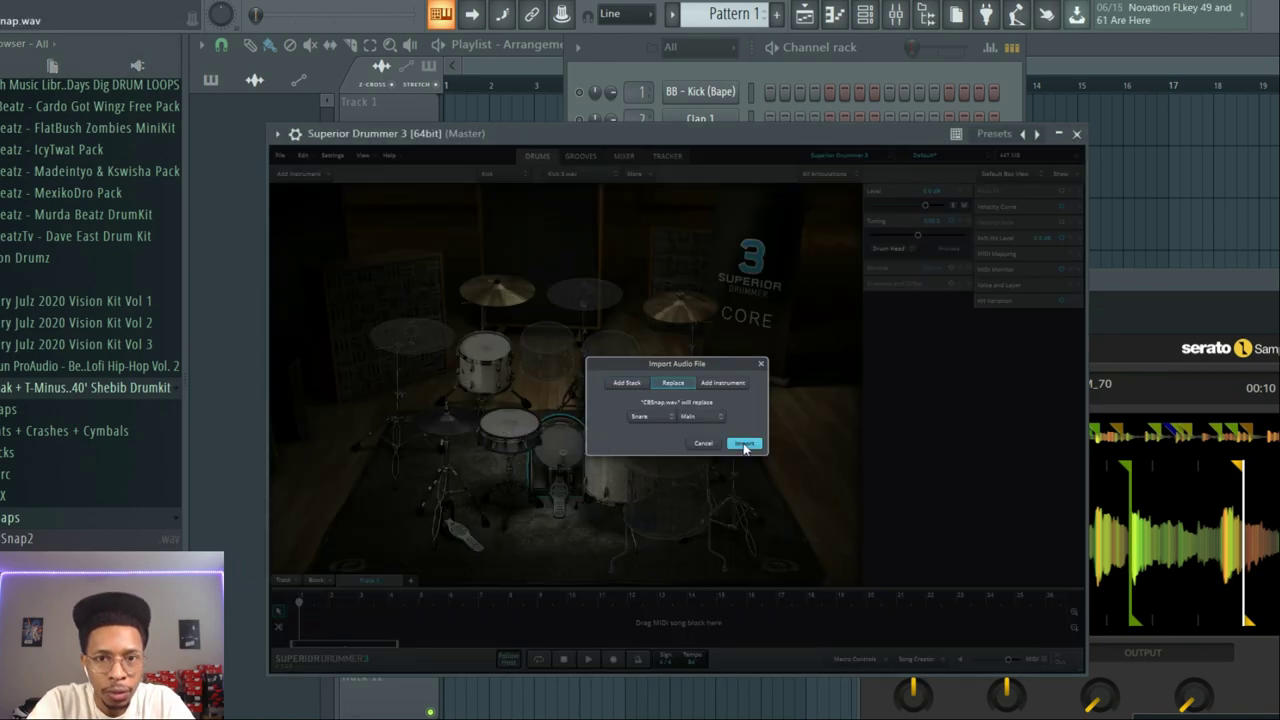
left_click(743, 444)
Step: Replace the kit's hi-hat sound with Hihat 1.wav from the Shebib Drumkit's hats, crashes and cymbals folder
left_click(5, 518)
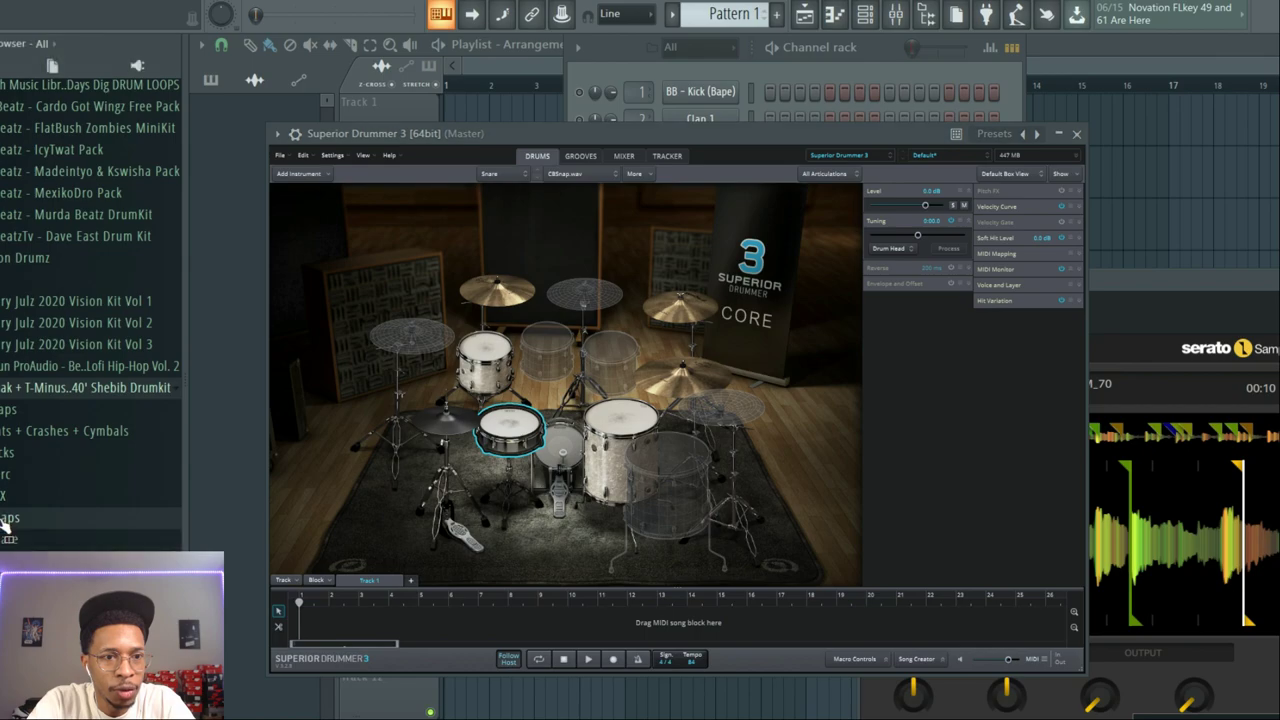
left_click(22, 434)
left_click(6, 476)
left_click_drag(8, 485, 445, 425)
left_click(672, 382)
left_click(745, 444)
Step: Lower the snare's level by a few decibels
left_click(527, 431)
left_click_drag(926, 207, 919, 208)
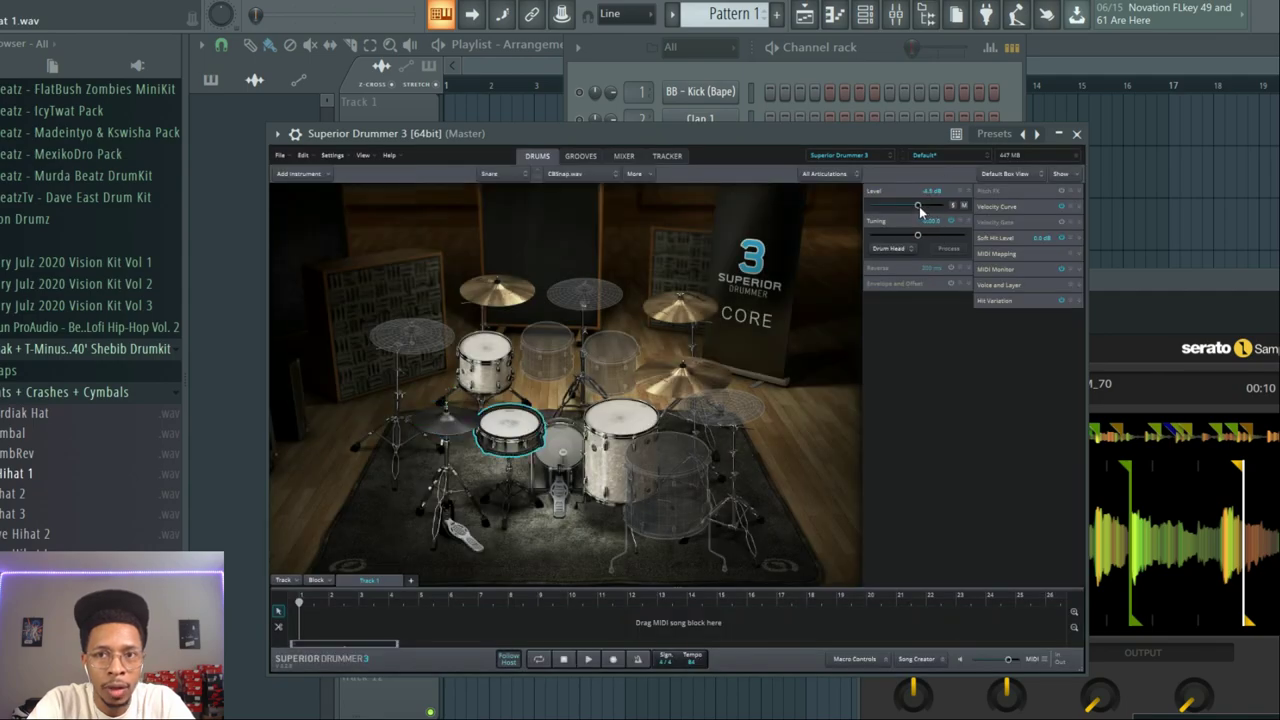
Step: Preview the Beats 02 and Beats 03 grooves of the 75 BPM family, plus Softmoss 02 and Ambient 01
left_click(579, 157)
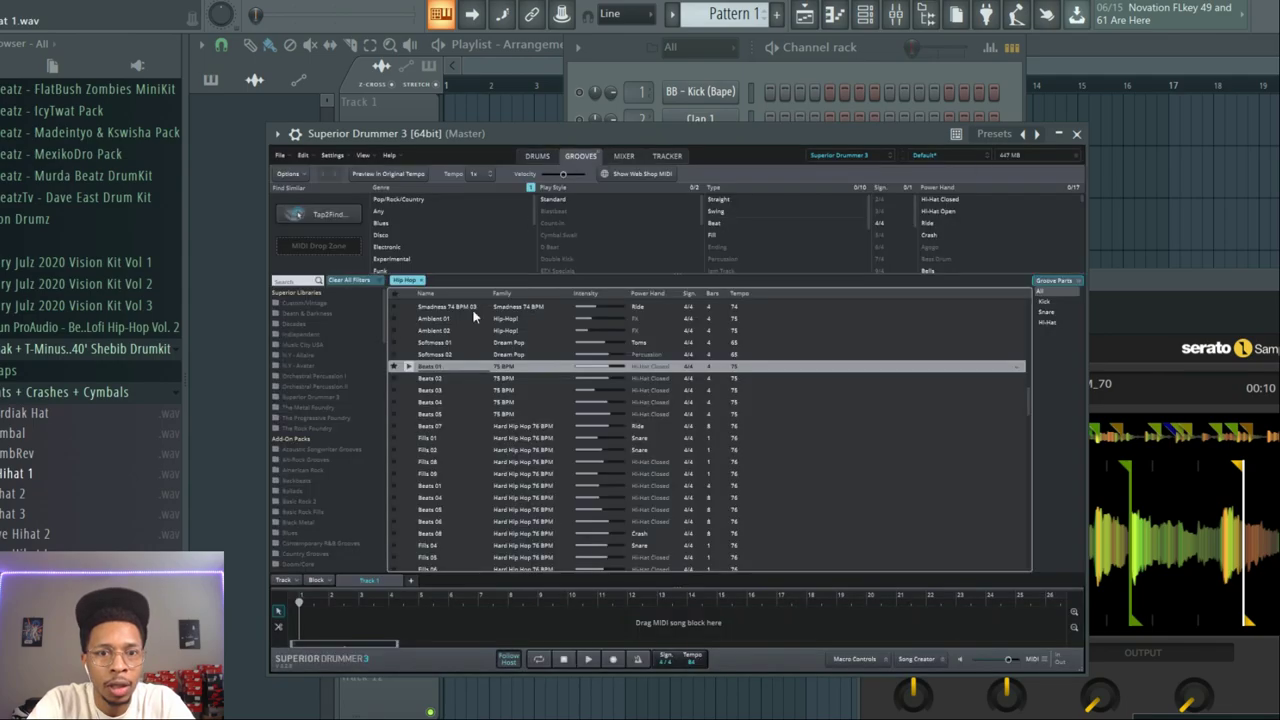
left_click(408, 380)
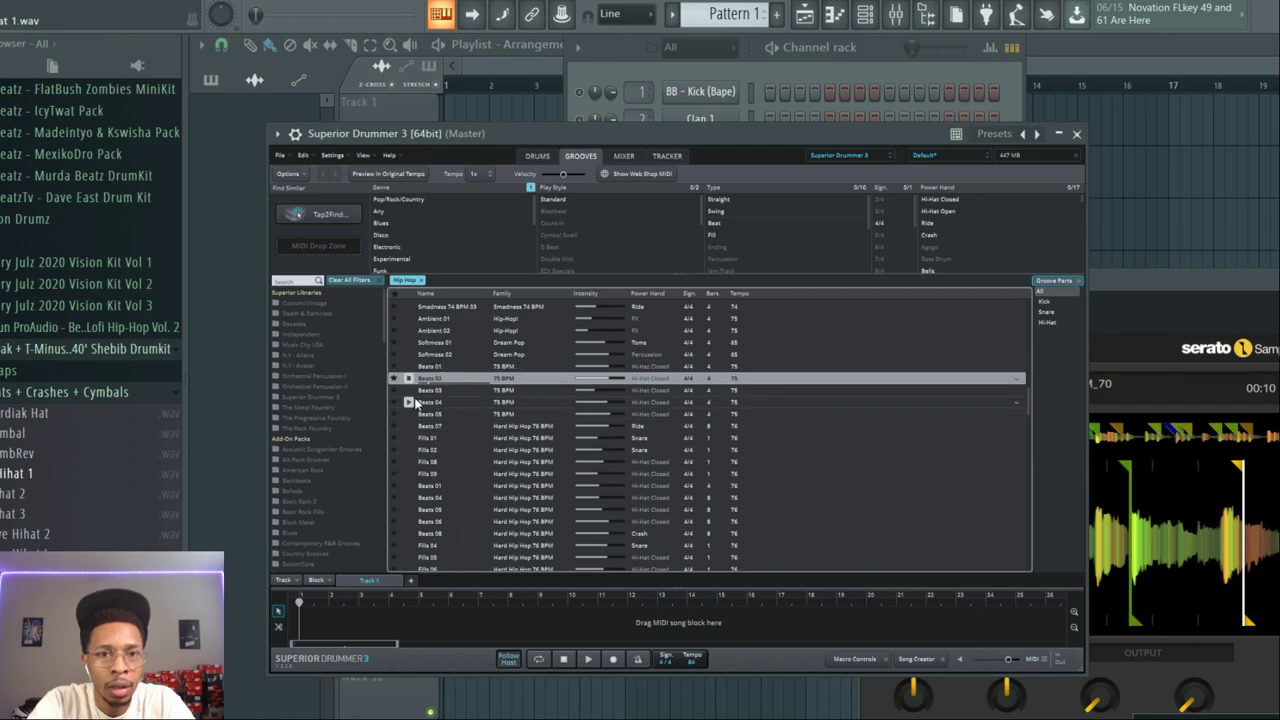
left_click(411, 393)
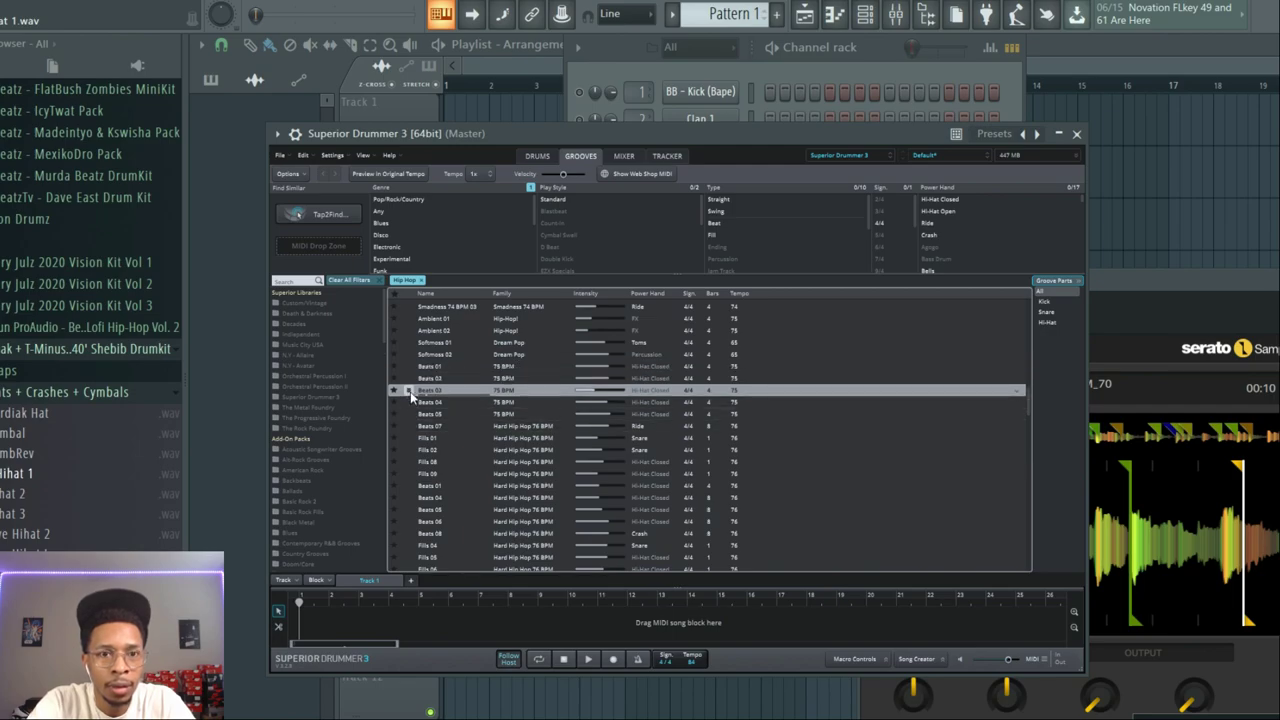
left_click(412, 356)
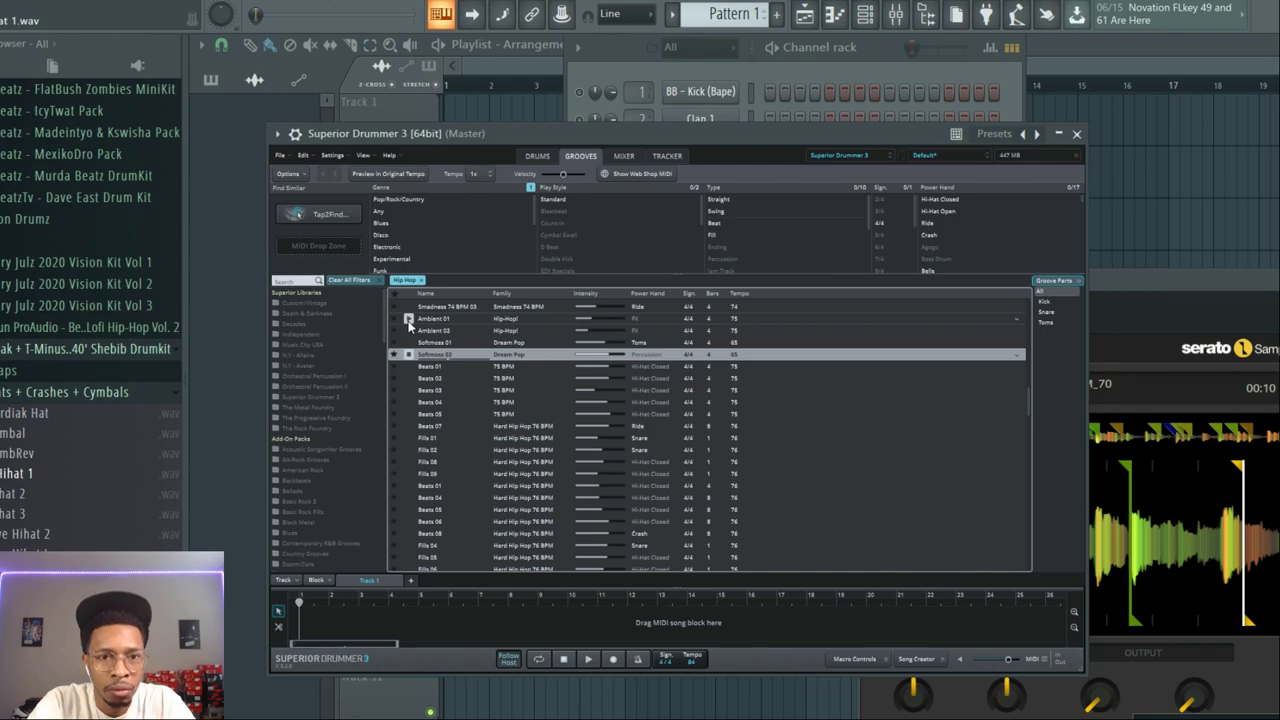
left_click(409, 320)
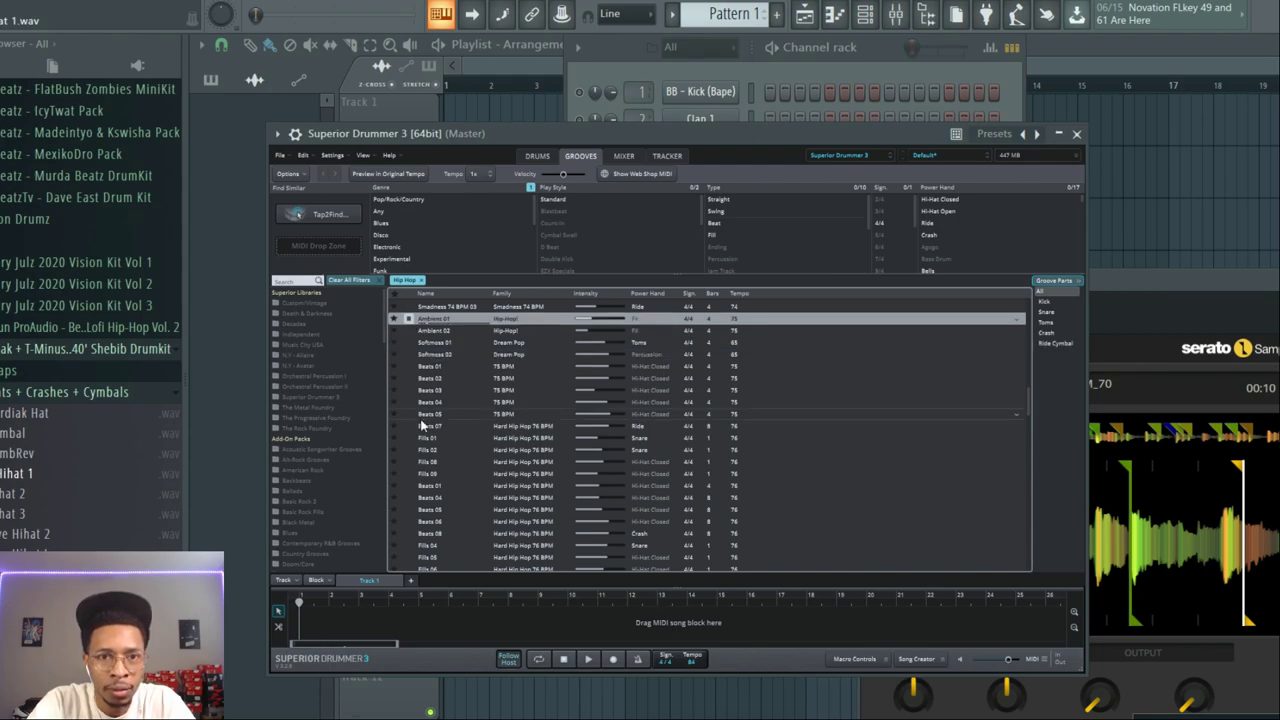
Step: Preview the Smadness 74 BPM 01 groove and the Beats 05 and Beats 02 grooves of the 70 BPM family
scroll(422, 424, "up", 3)
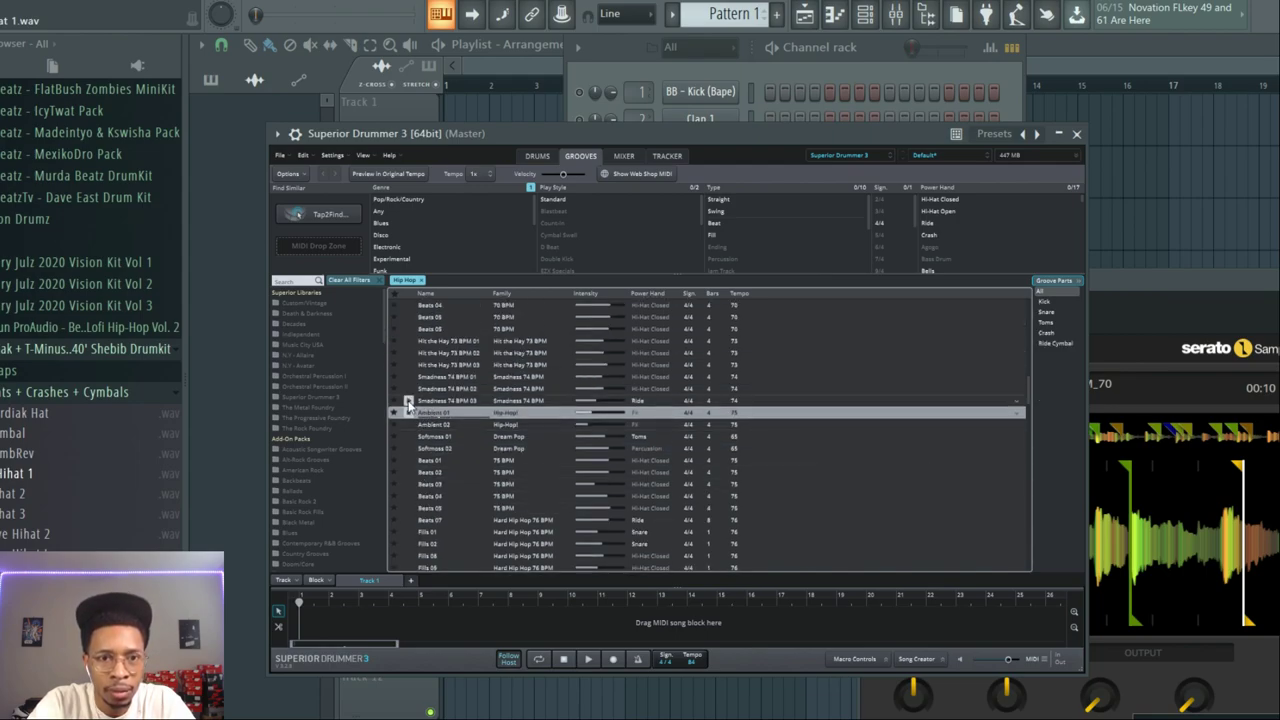
left_click(409, 378)
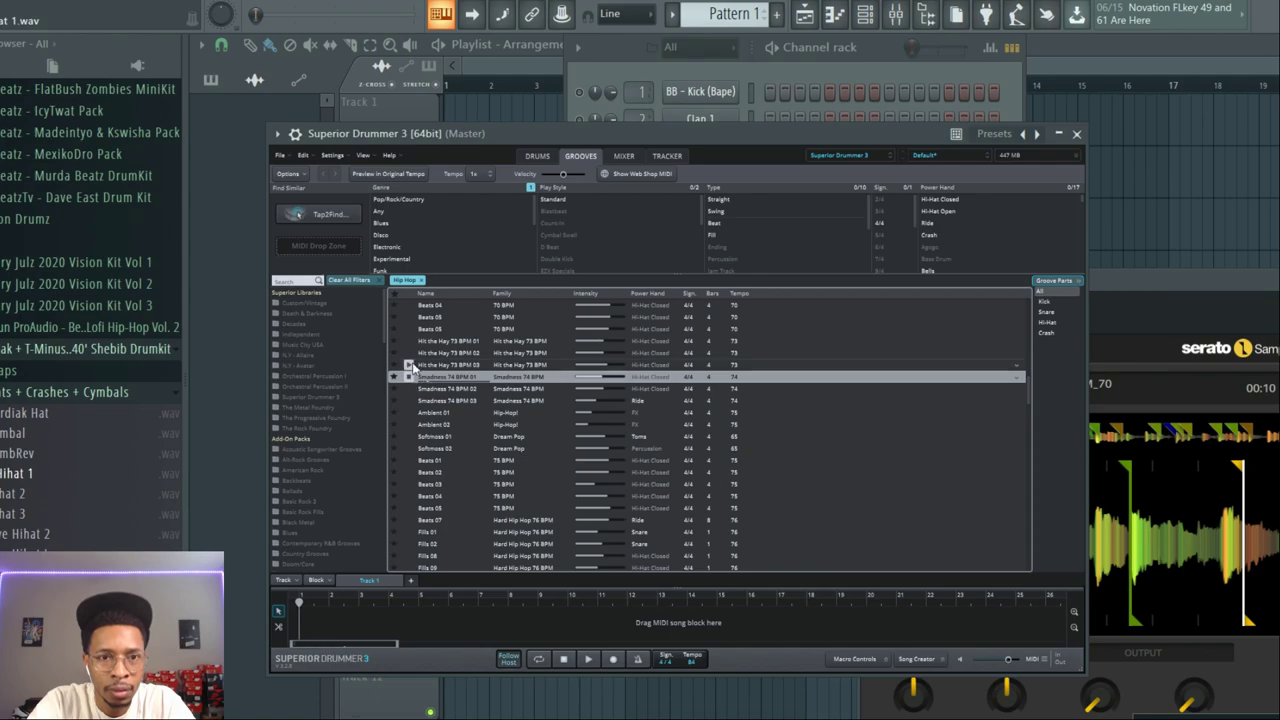
left_click(411, 329)
scroll(411, 332, "up", 2)
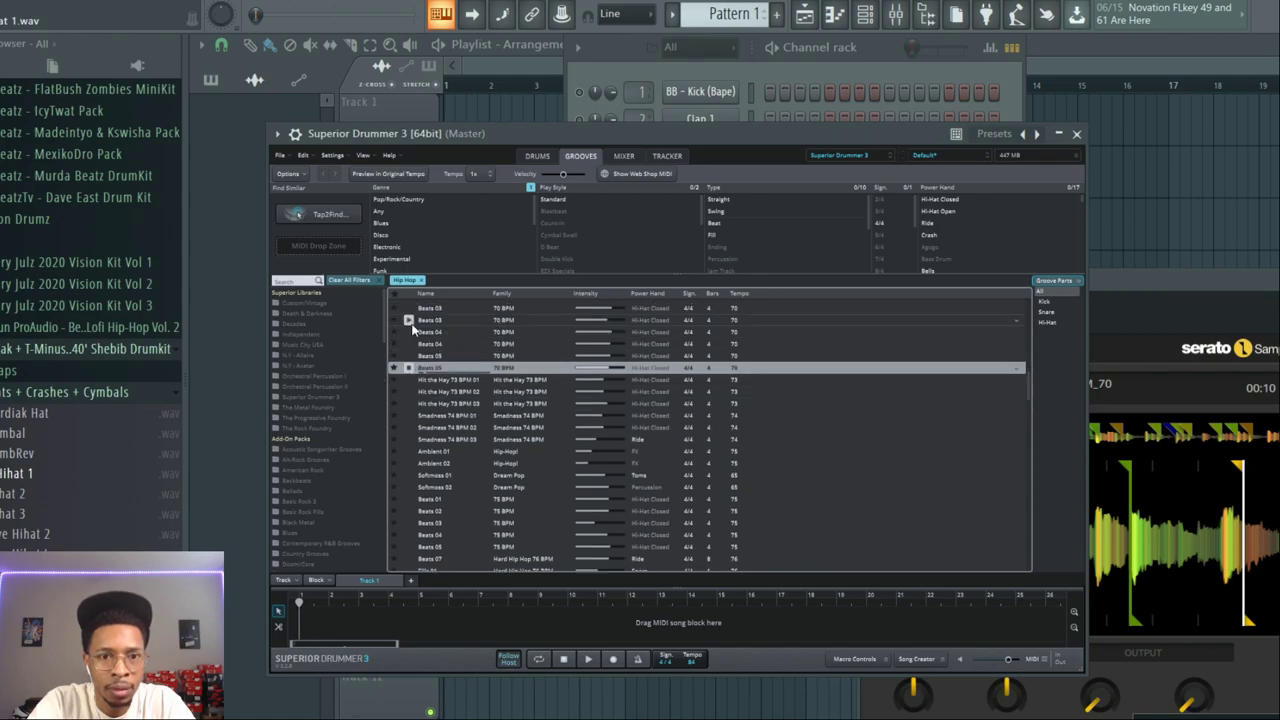
scroll(410, 338, "down", 6)
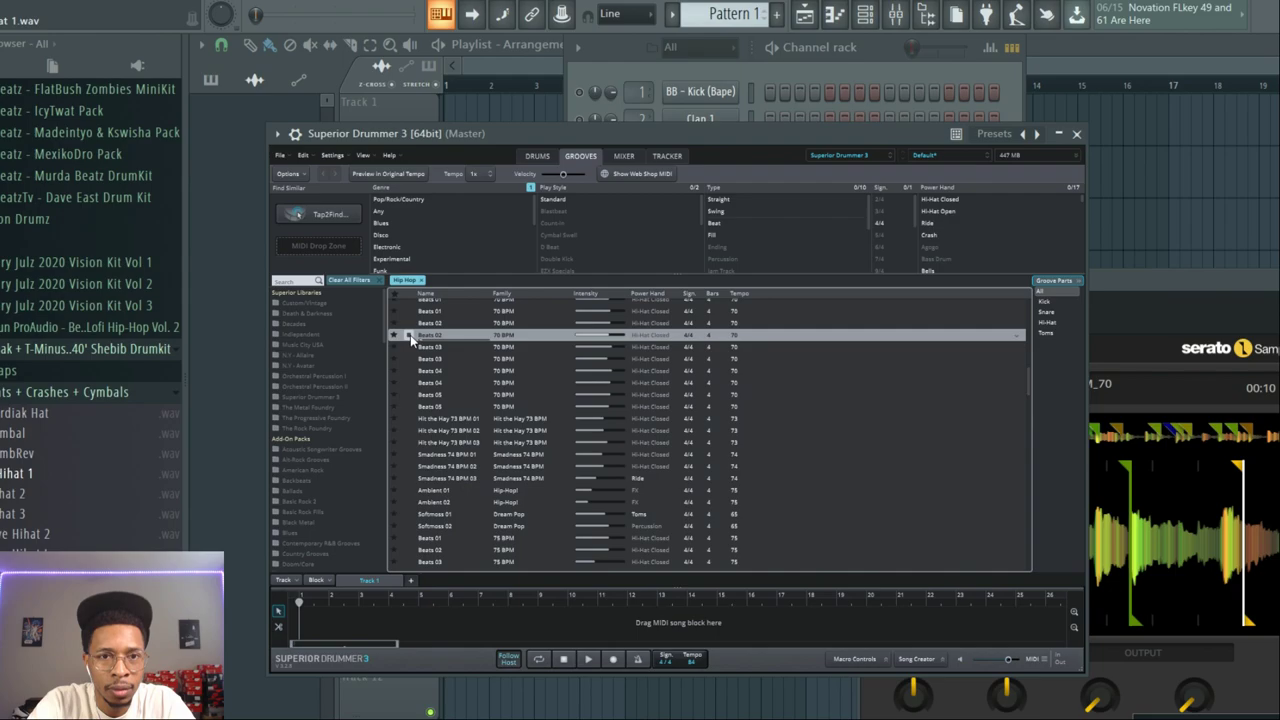
scroll(410, 338, "down", 5)
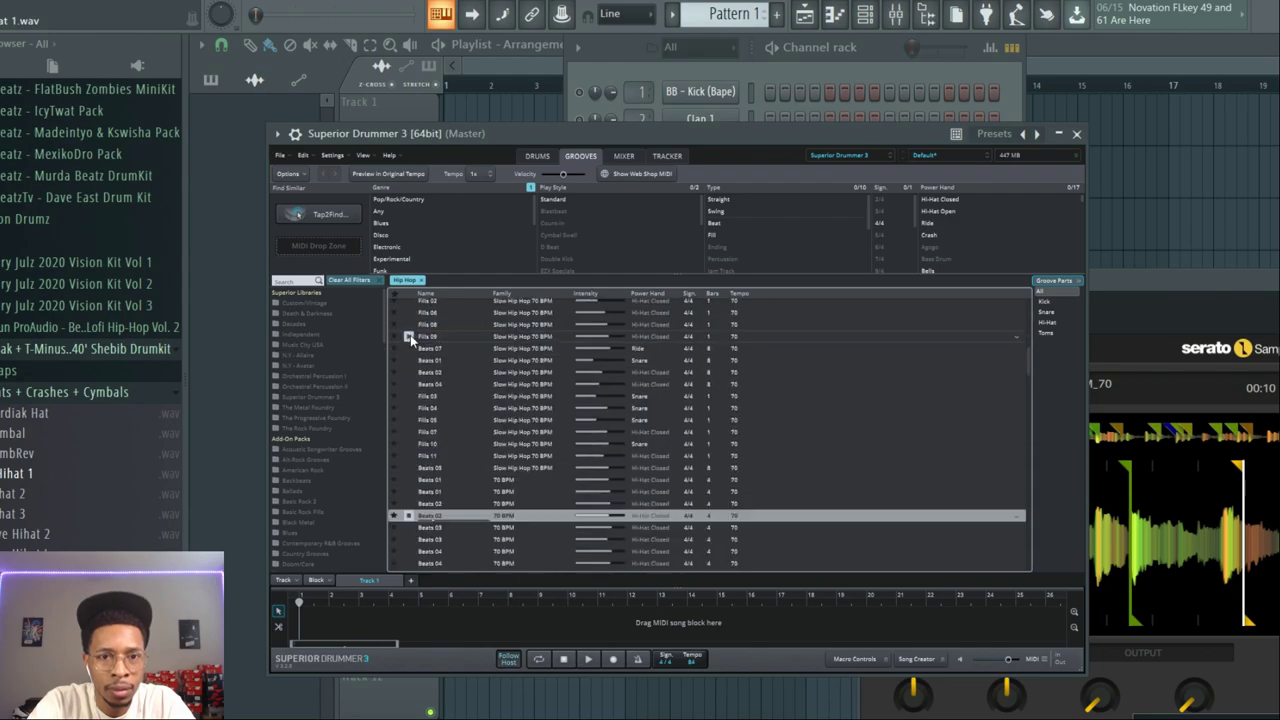
Step: Preview the Beats 04, Beats 07 and Beats 01 grooves of the Slow Hip Hop 70 BPM family
left_click(409, 386)
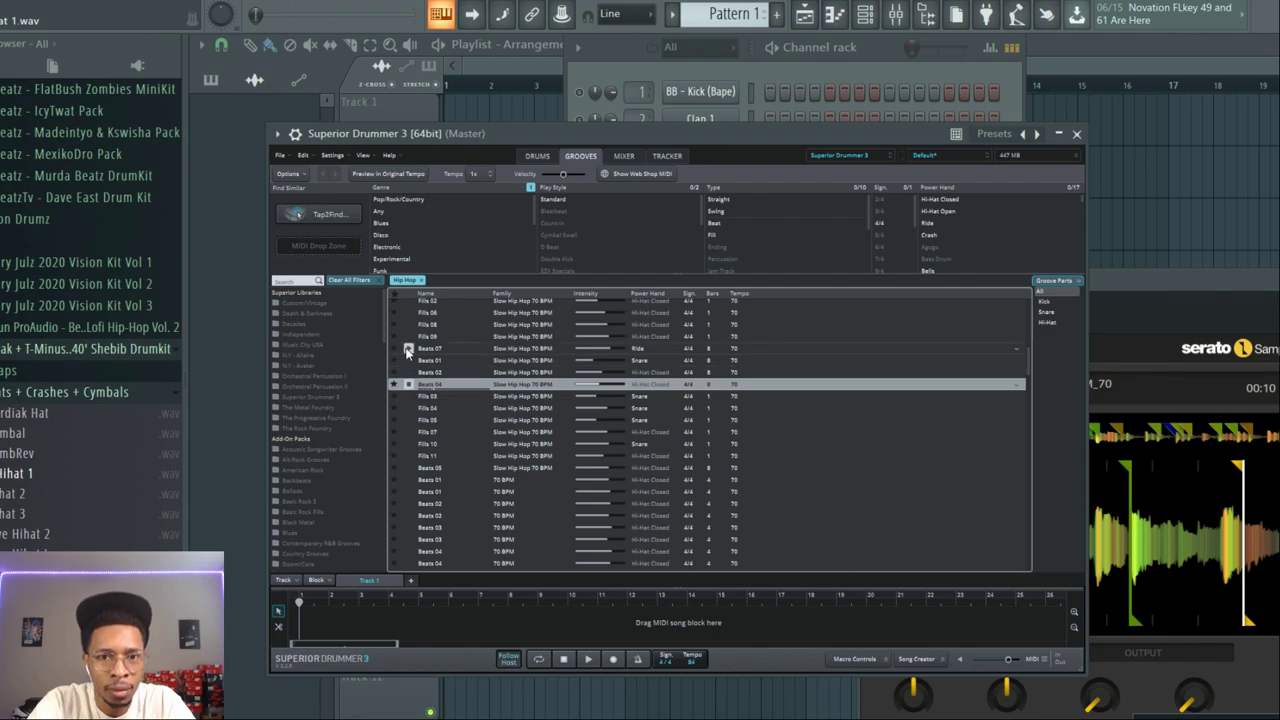
left_click(407, 350)
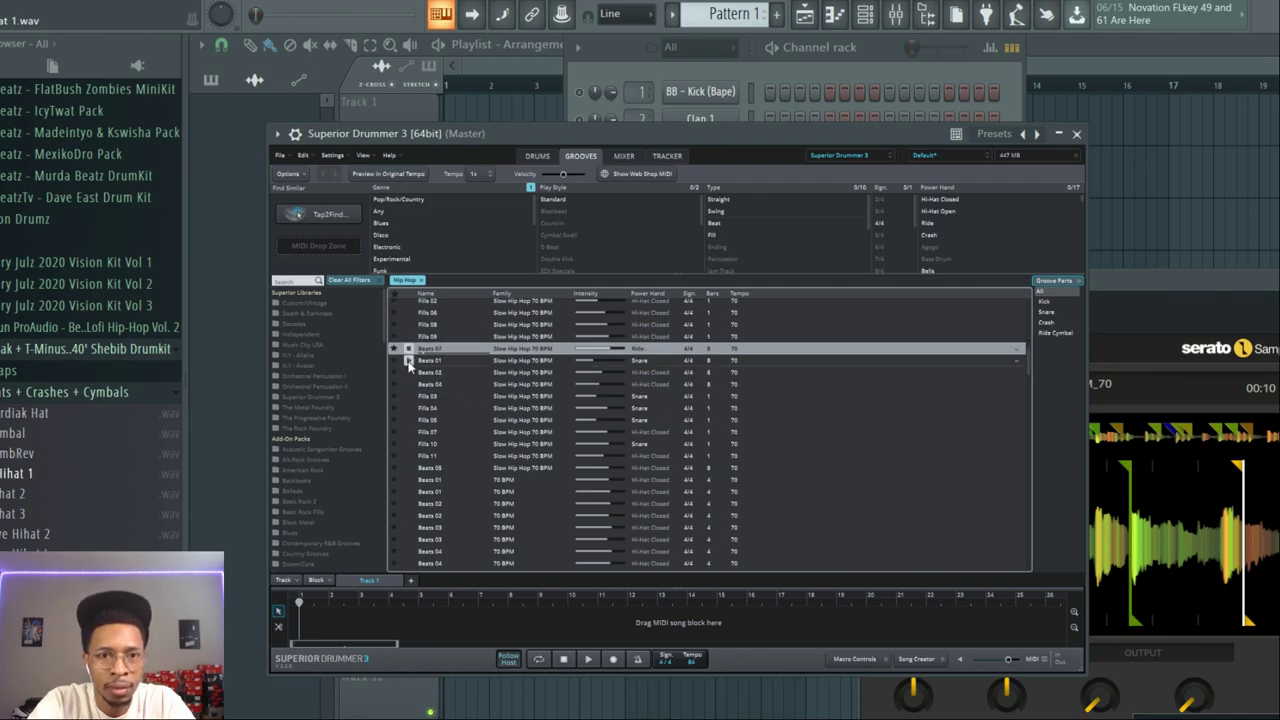
left_click(409, 362)
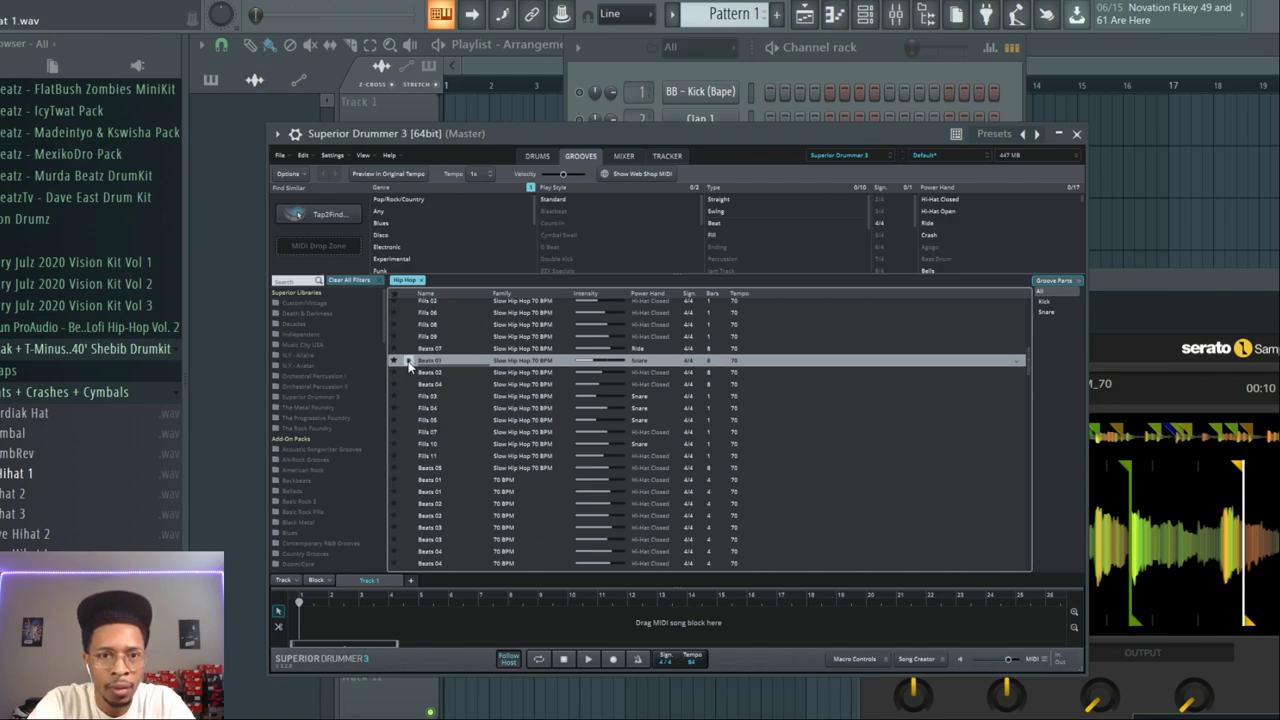
Step: Preview the For Dilla 2 01 groove and place it at the start of Superior Drummer's Track 1
scroll(408, 364, "up", 4)
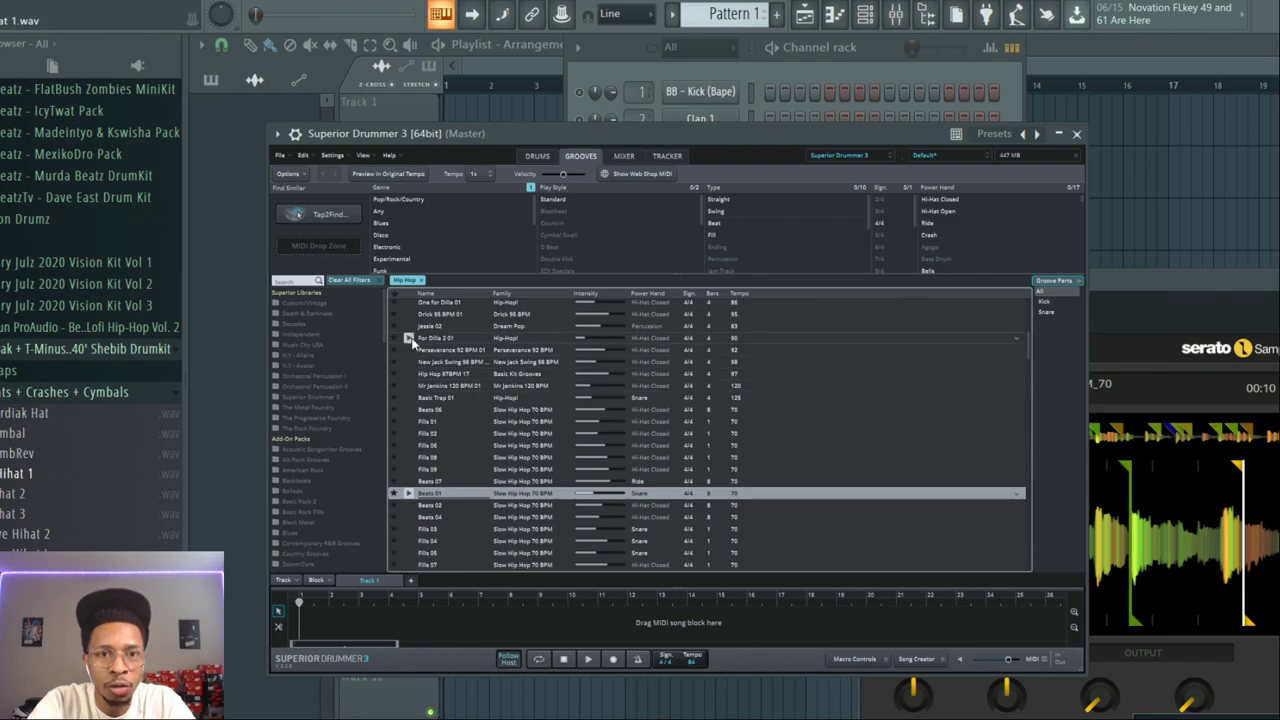
left_click(410, 338)
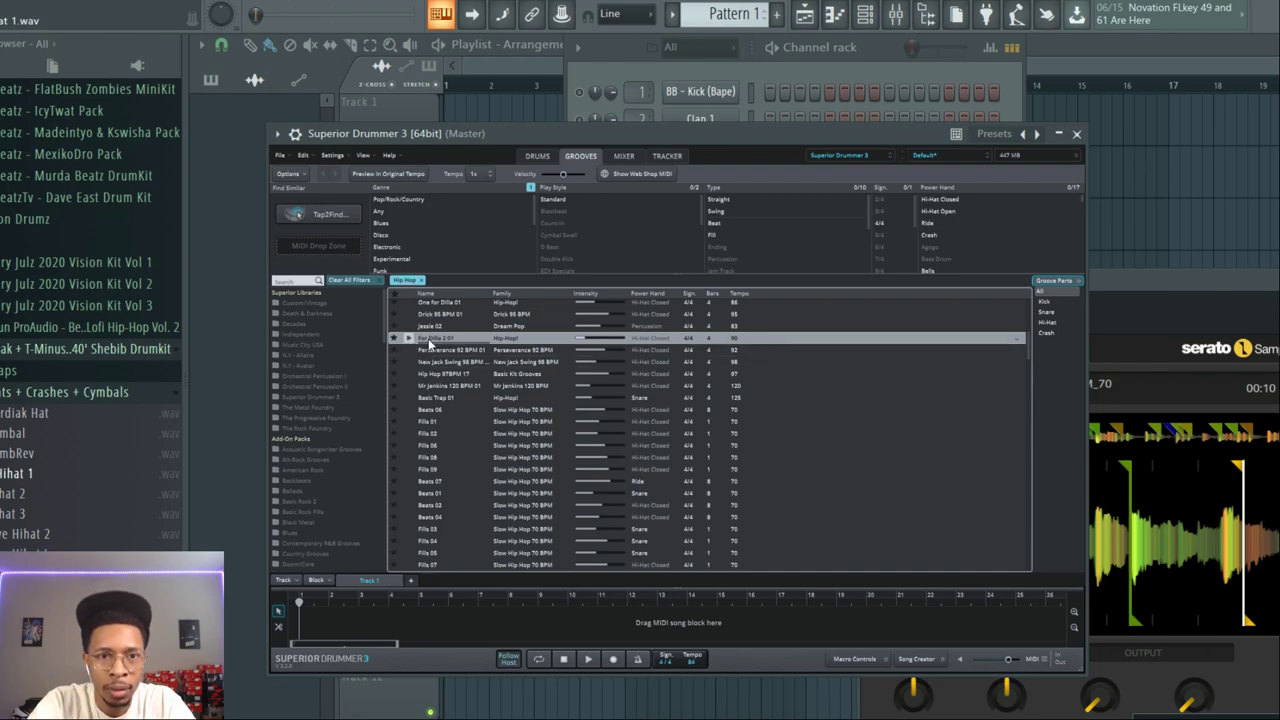
left_click_drag(437, 343, 306, 622)
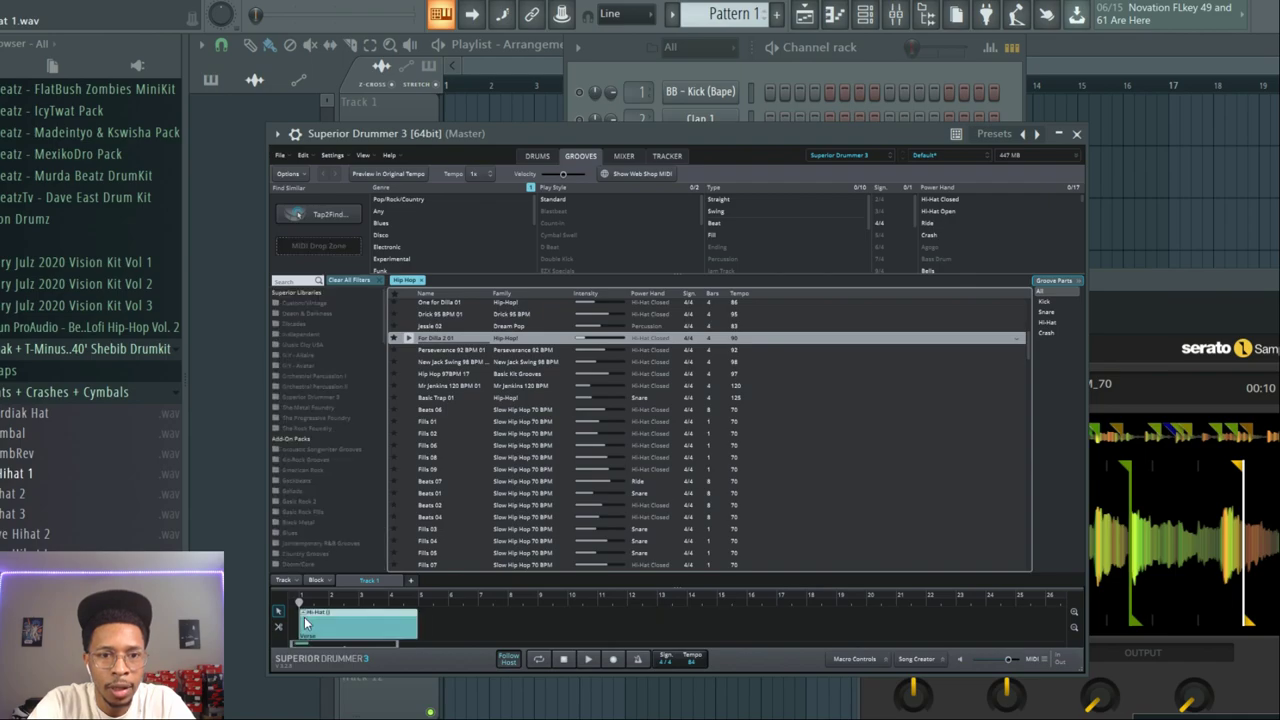
Step: Transfer the groove's MIDI to the Superior Drummer channel in the channel rack, and remove its block from Track 1
left_click_drag(694, 129, 1246, 29)
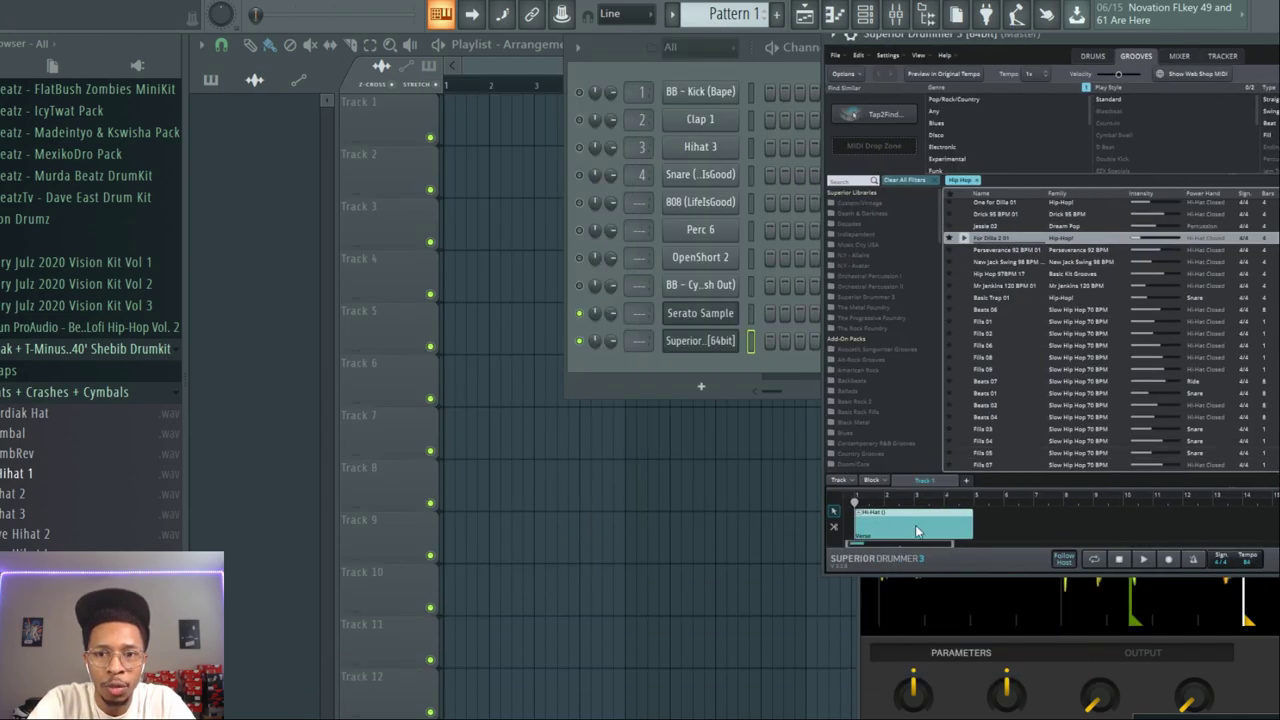
left_click(712, 344)
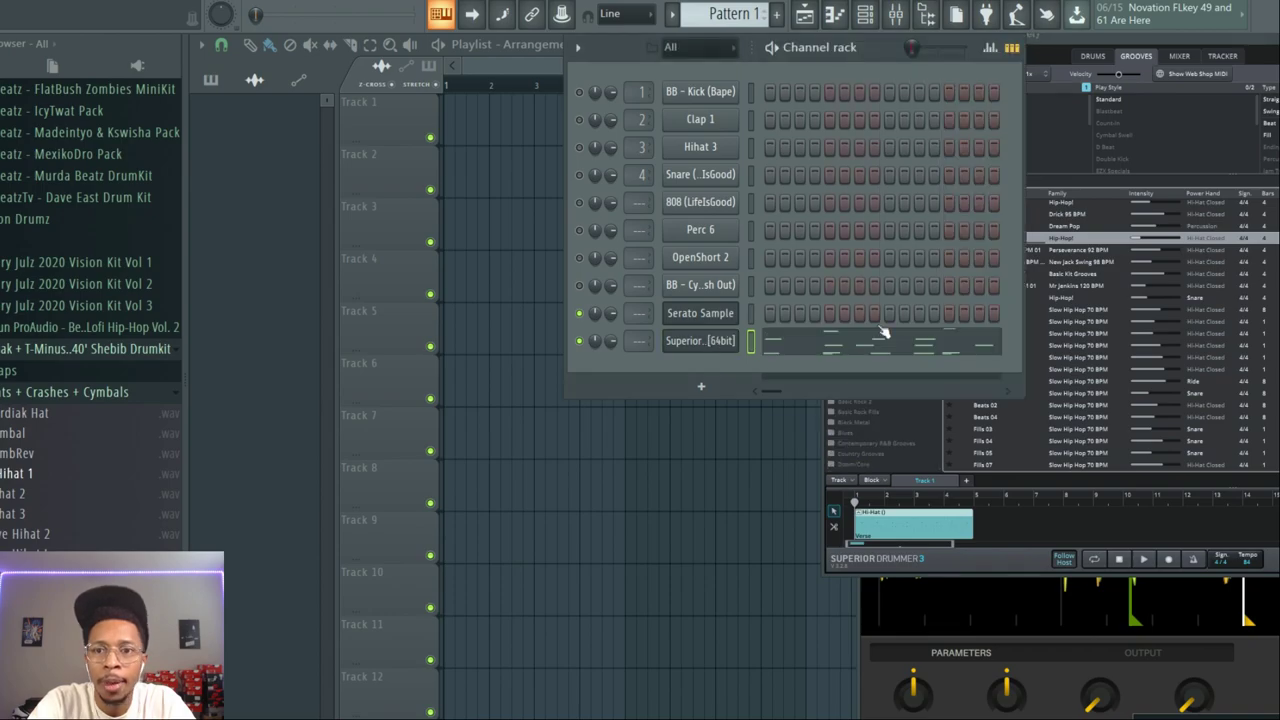
left_click_drag(1266, 44, 690, 118)
right_click(328, 596)
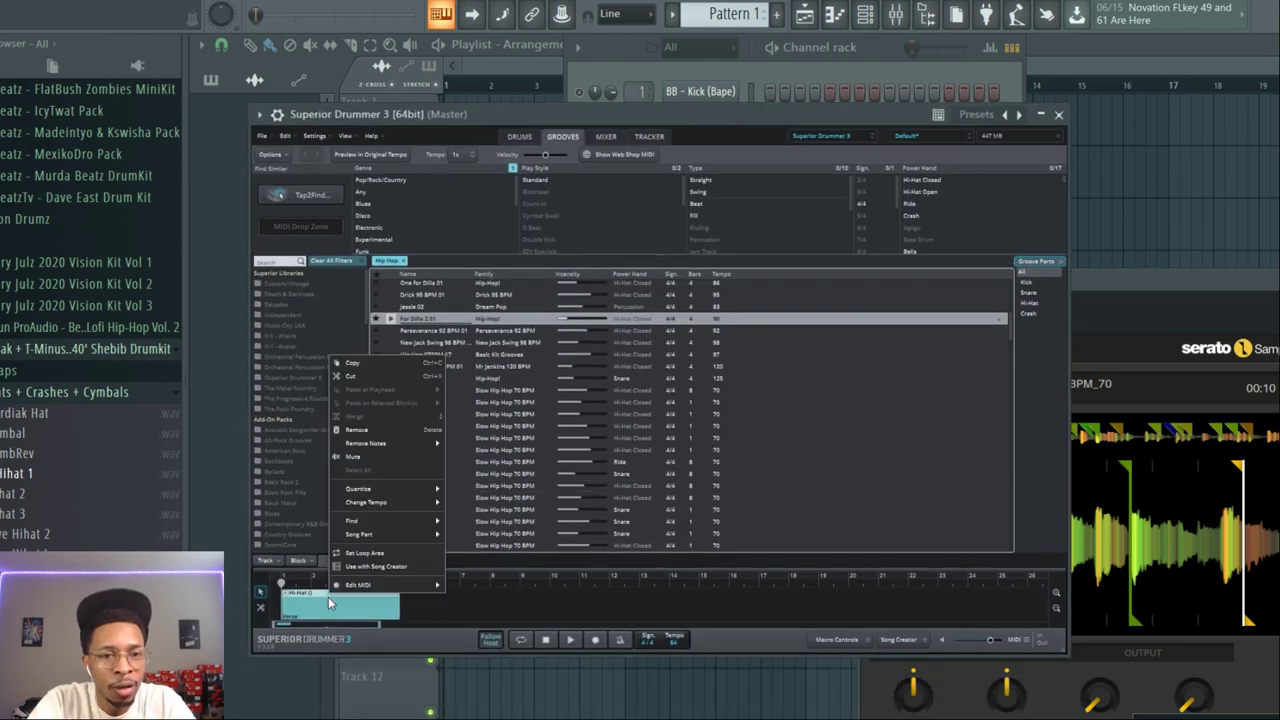
mouse_move(360, 490)
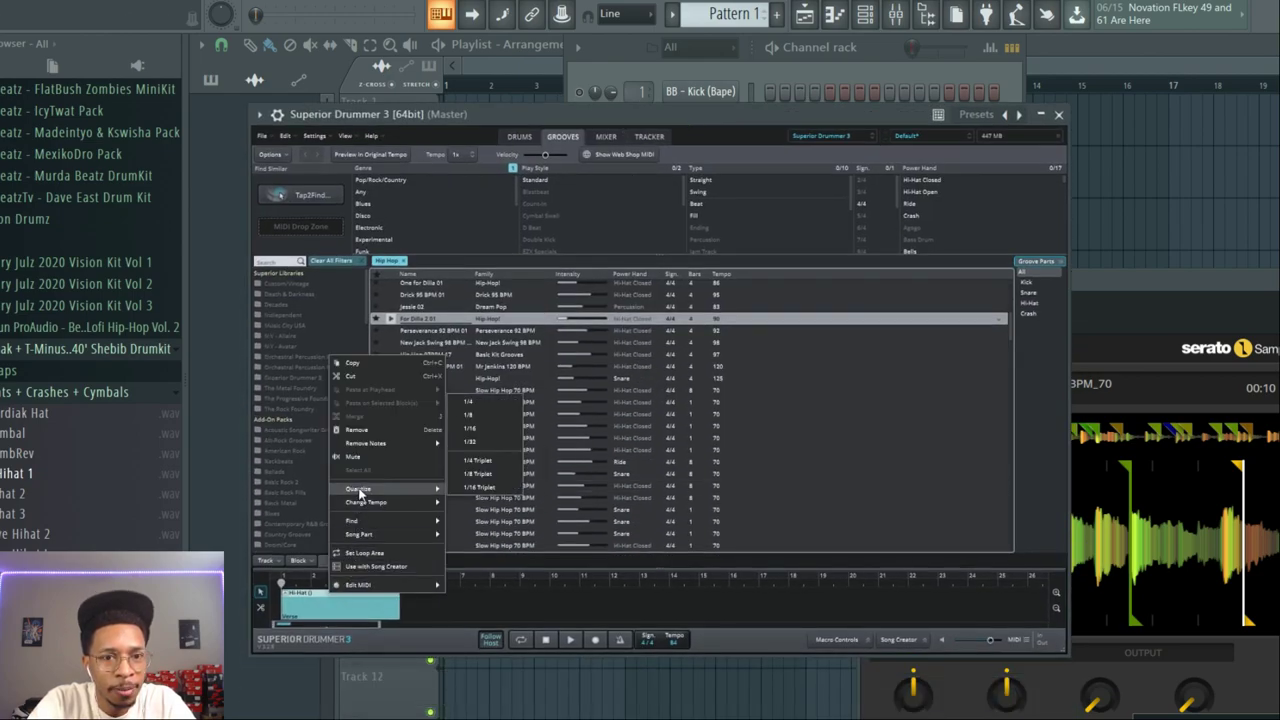
left_click(356, 429)
Step: Open the piano roll for the Serato Sample channel and audition the slice on C3
left_click(713, 63)
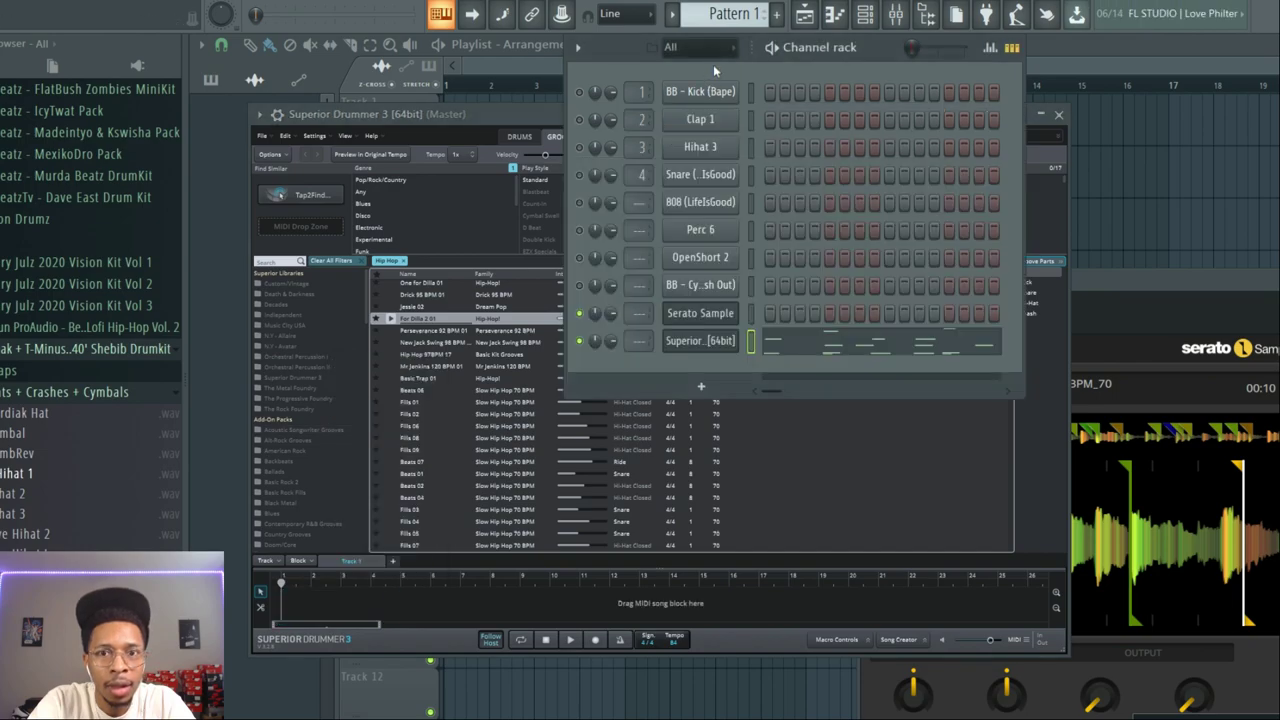
left_click(703, 314)
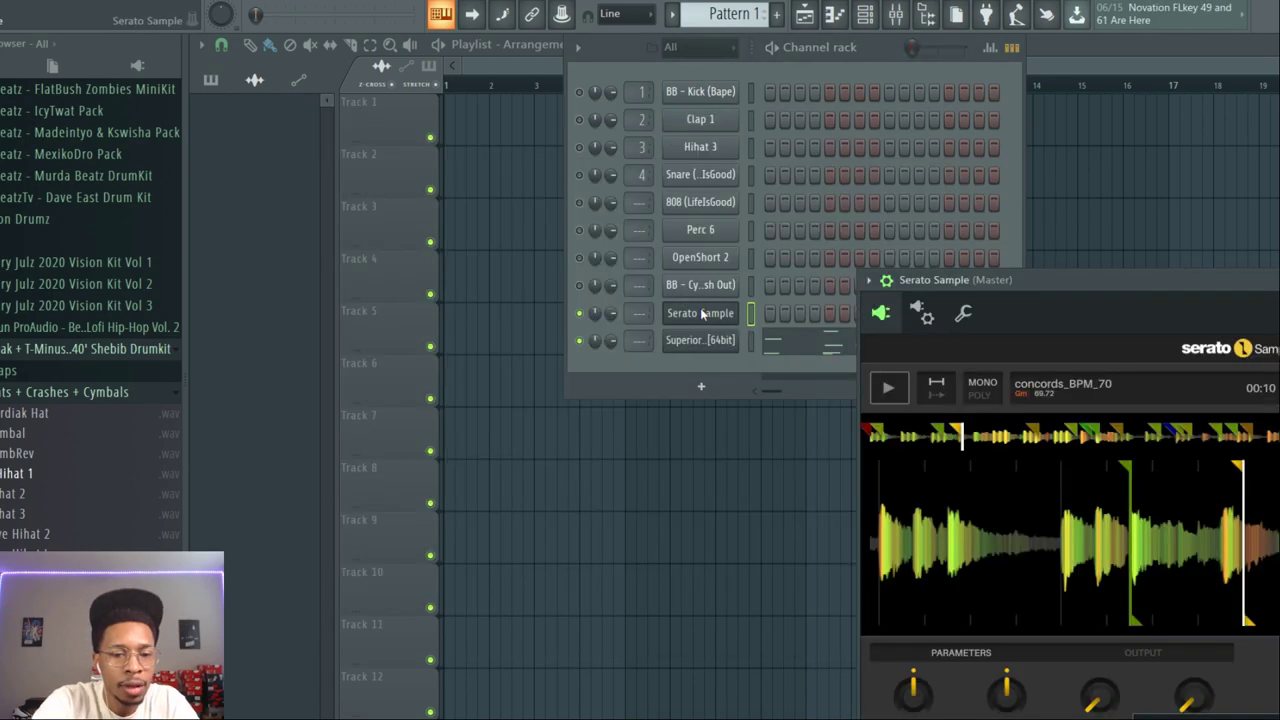
key("F7")
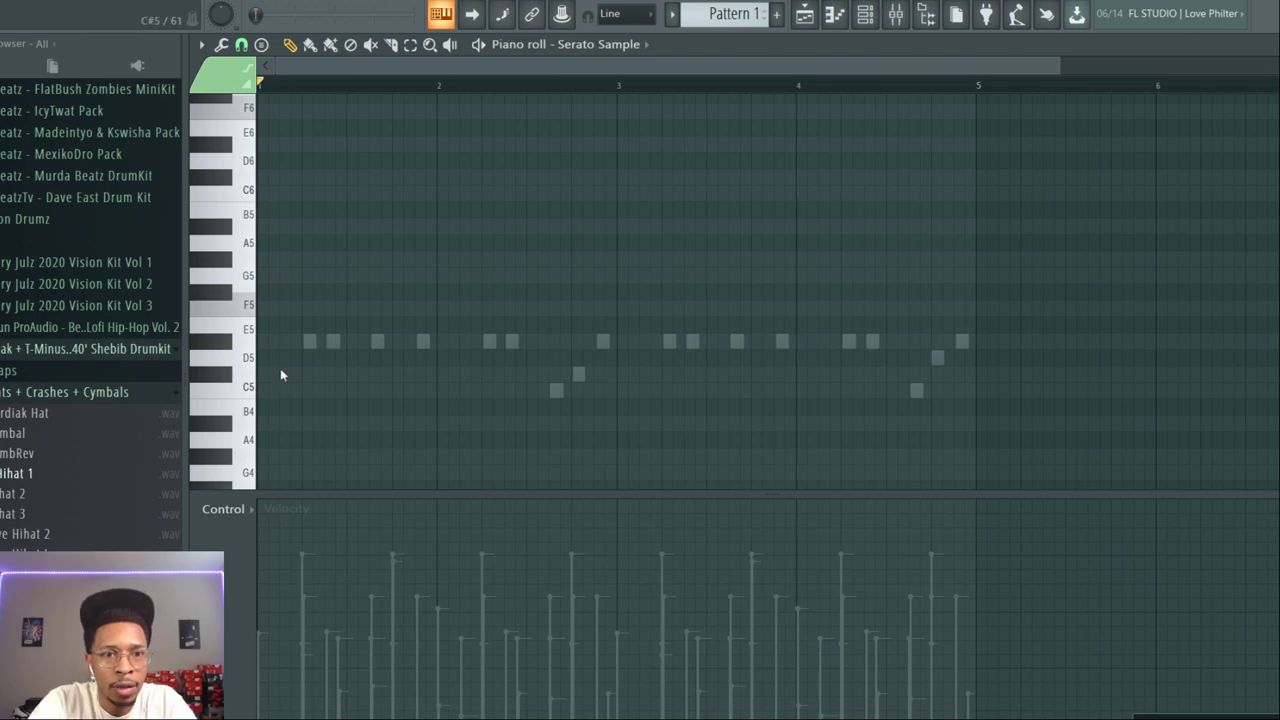
scroll(281, 374, "down", 1)
left_click(247, 342)
left_click(247, 342)
left_click(247, 342)
left_click(247, 342)
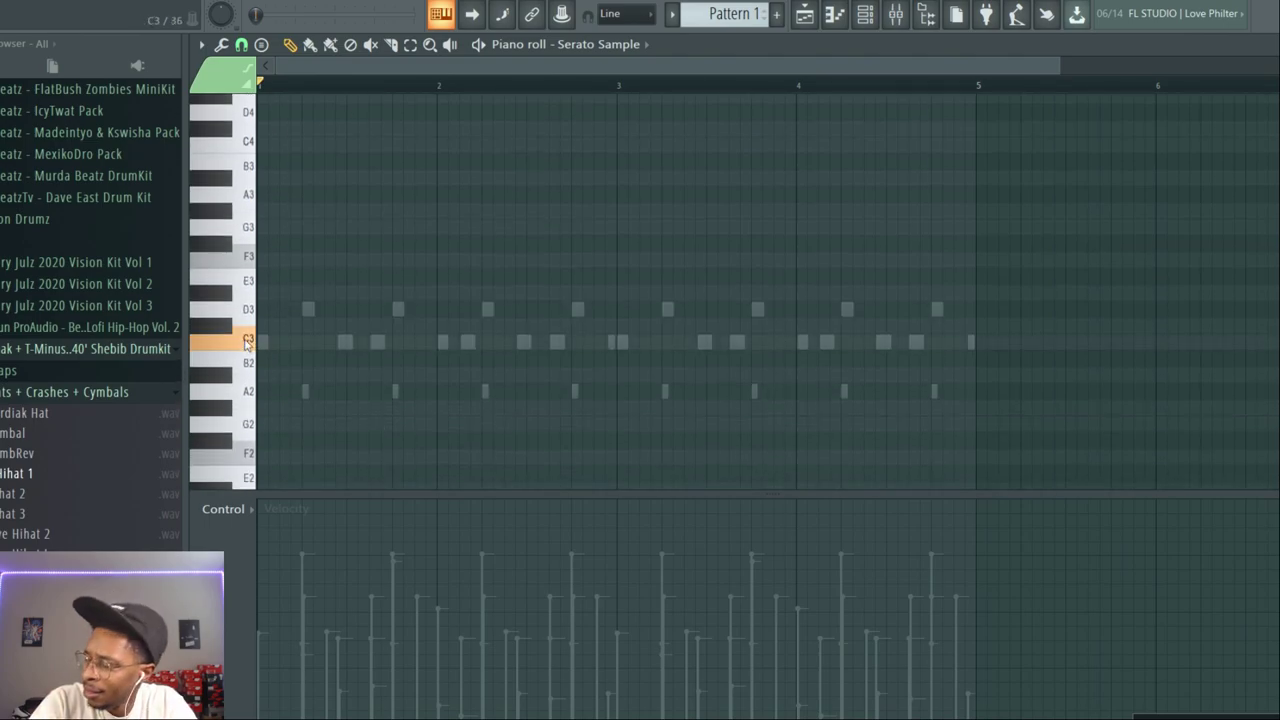
left_click(247, 342)
Step: Add a C3 note about two beats long at the start of bar 1 and play it against the drums
left_click(264, 342)
left_click_drag(270, 342, 343, 350)
key("space")
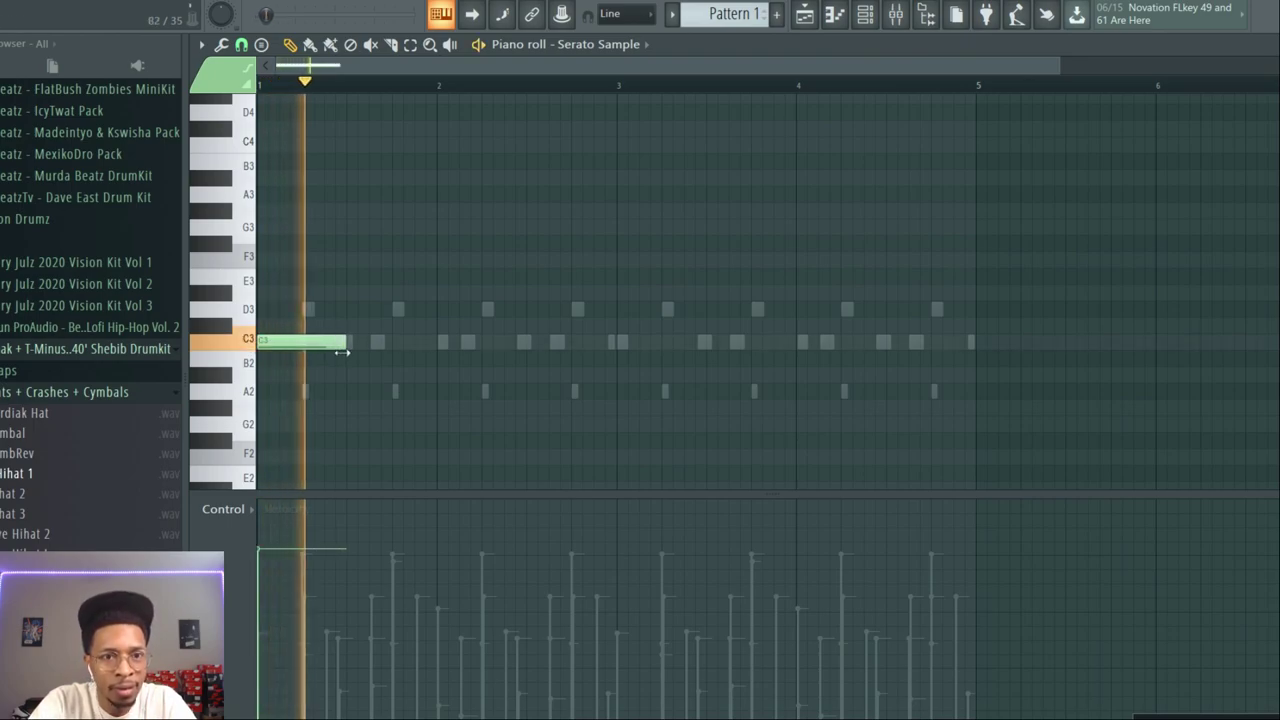
key("space")
Step: Open the Superior Drummer channel's piano roll and audition the drum sounds on A2 and C3
key("F6")
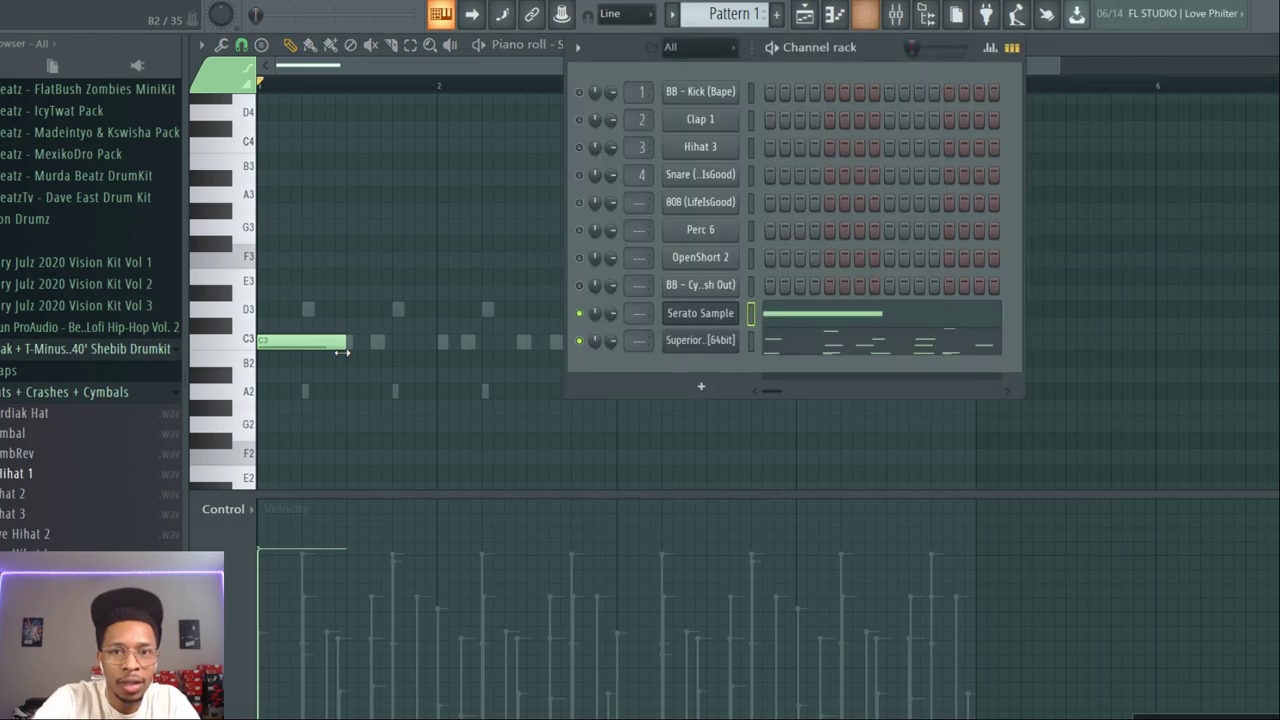
left_click(808, 340)
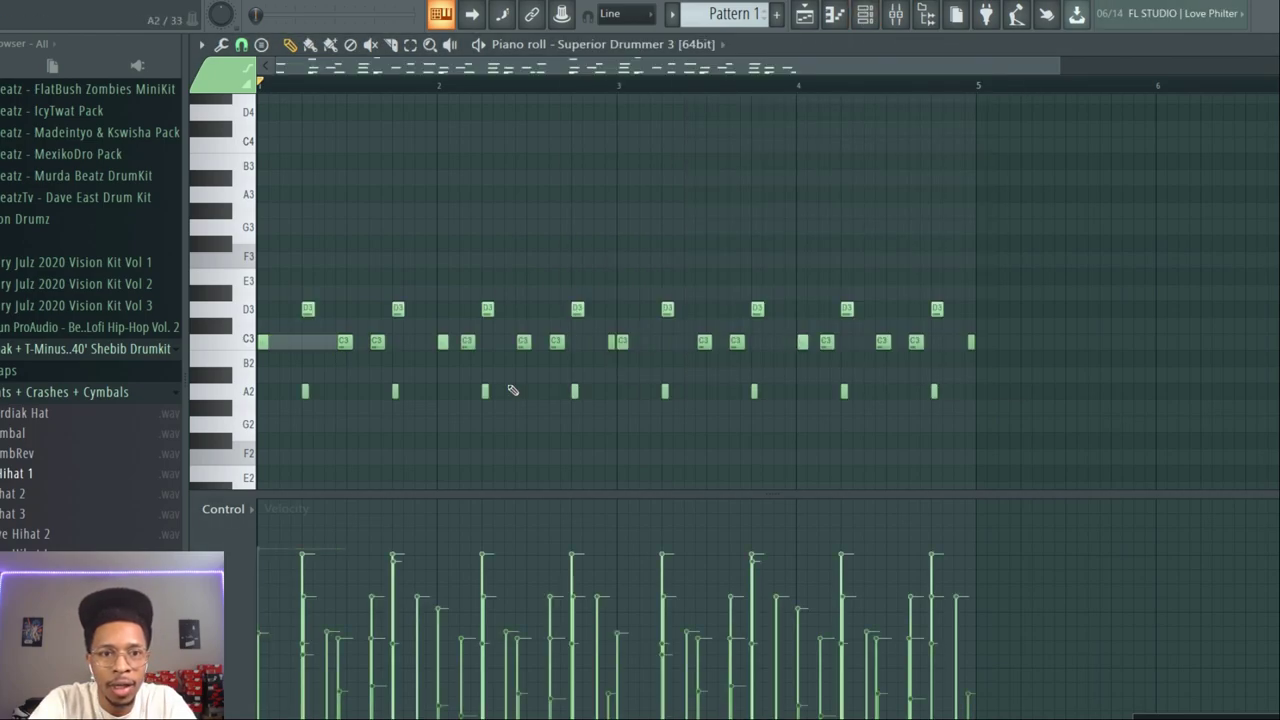
left_click(241, 395)
left_click(246, 340)
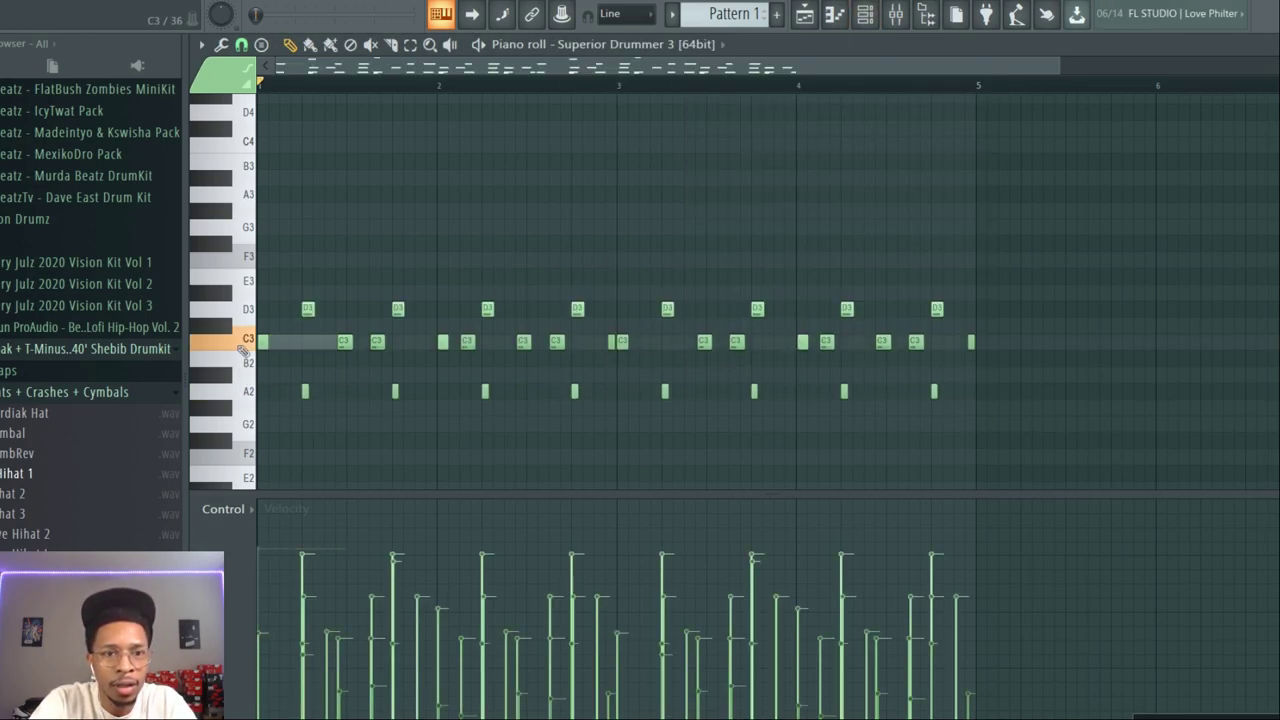
Step: Select all the C3 kick notes, raise their velocities to the maximum, and play back the pattern
left_click_drag(992, 366, 265, 325)
mouse_move(281, 511)
left_mouse_down()
mouse_move(366, 457)
mouse_move(672, 330)
left_mouse_up()
key("space")
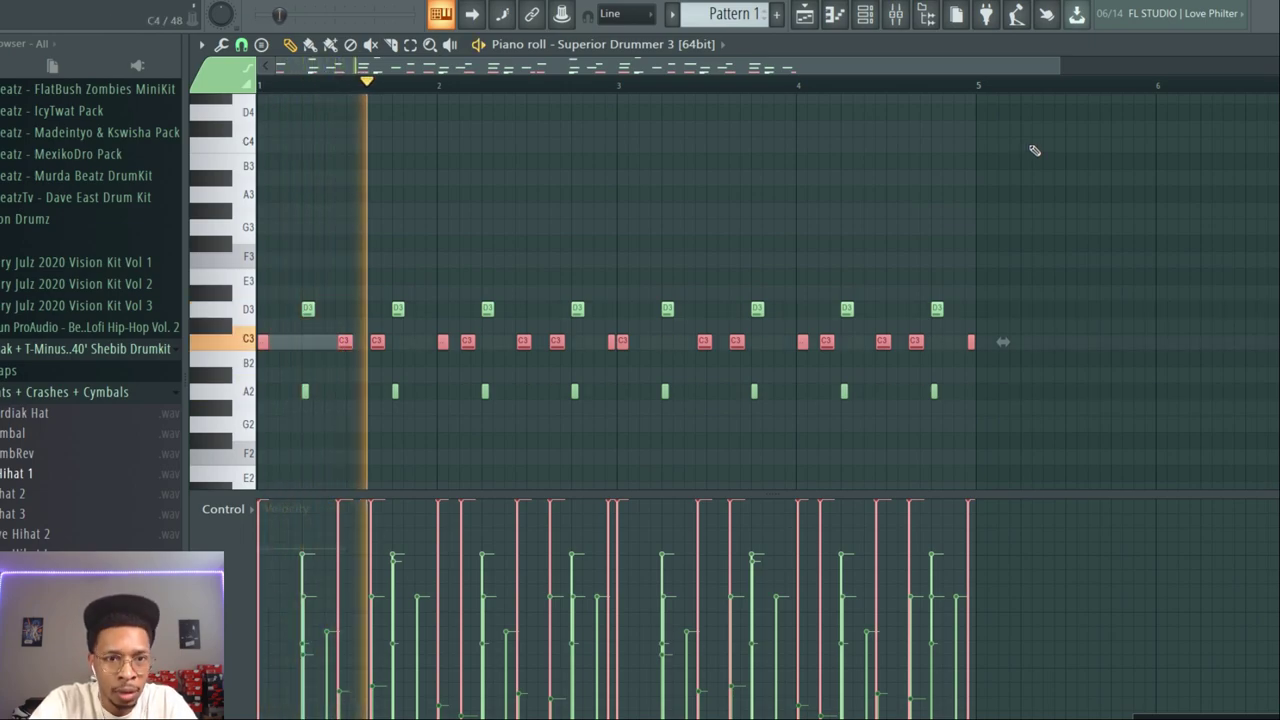
key("space")
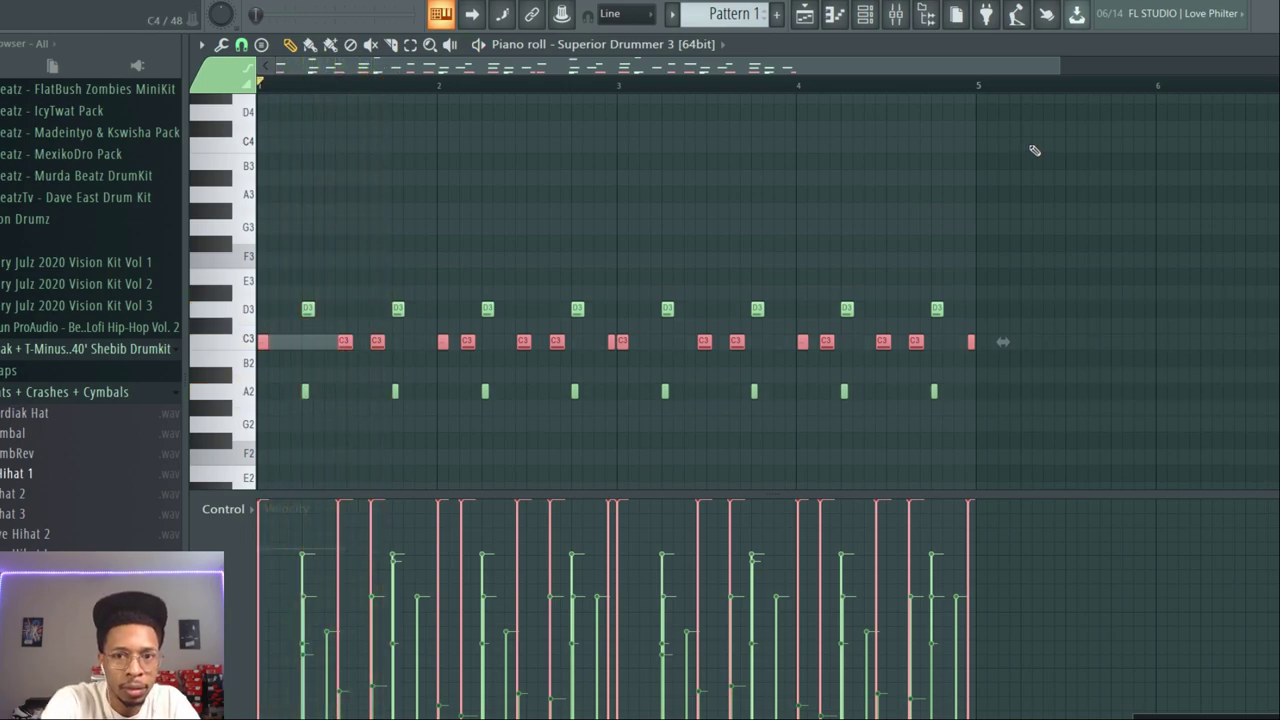
Step: In the Serato Sample piano roll, add a one-beat E3 note on beat 4 of bar 1, extend the C3 note to meet it, and play back
key("F6")
left_click(874, 320)
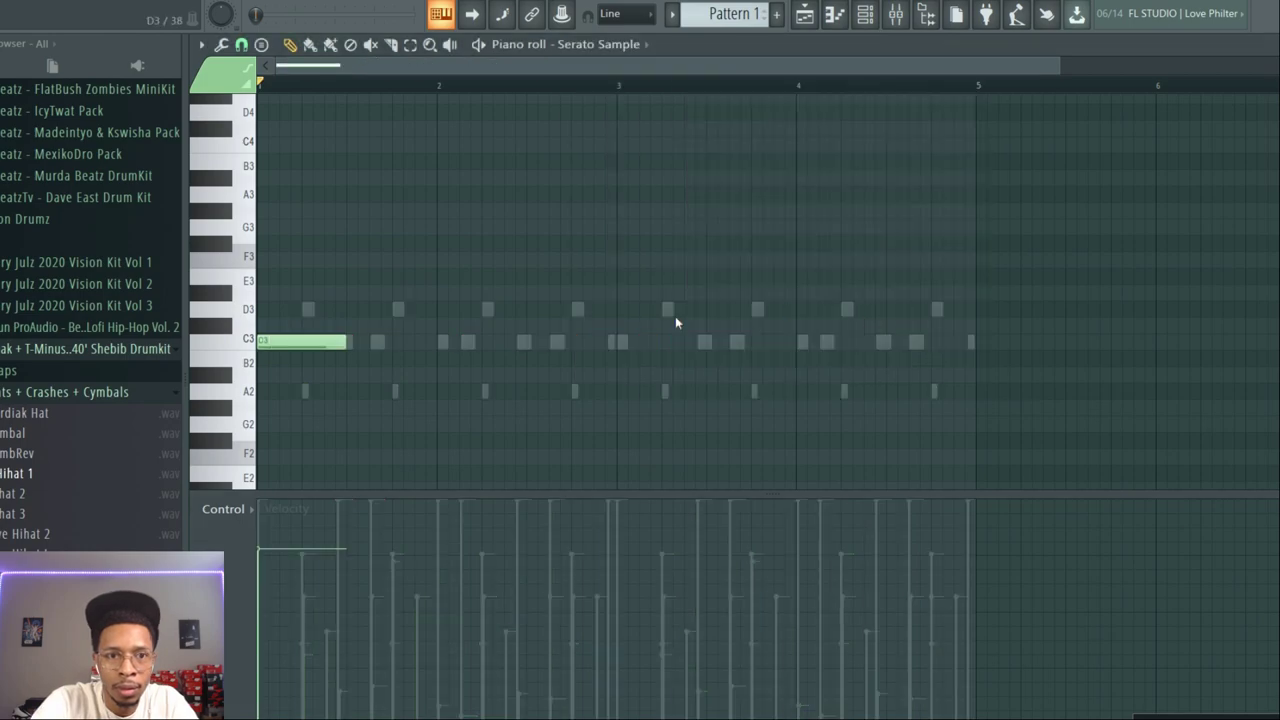
key("space")
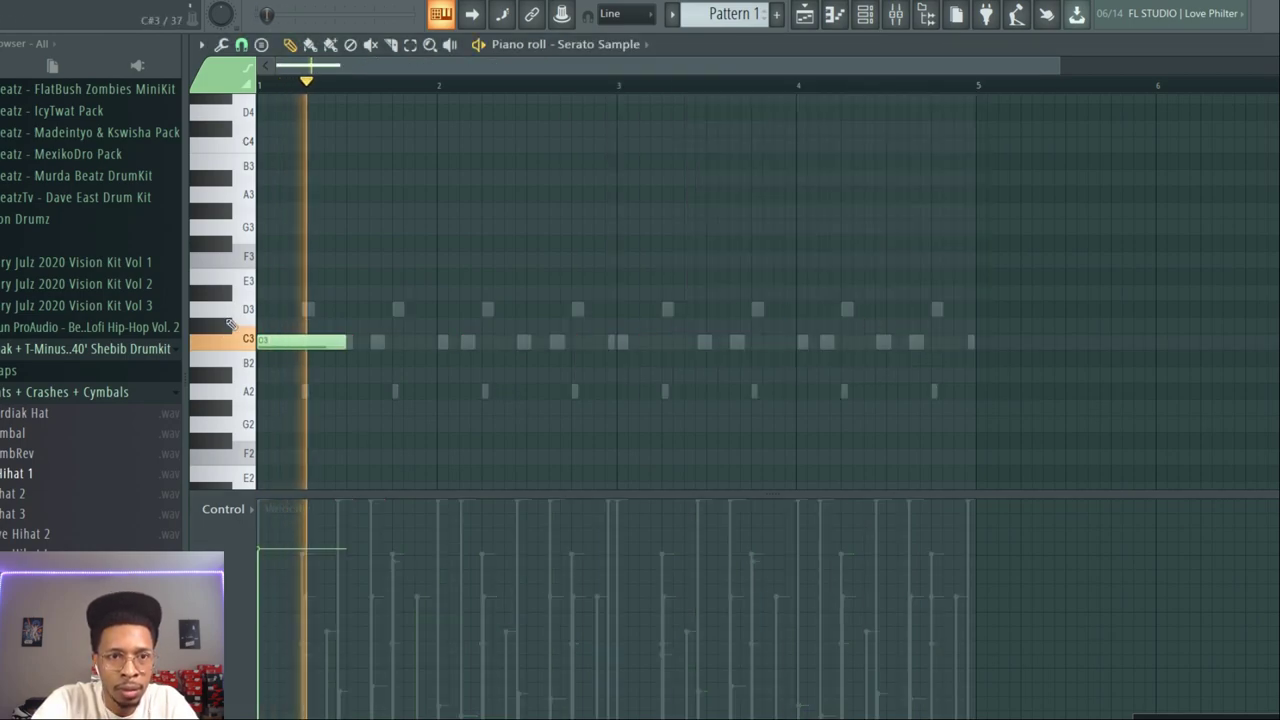
key("space")
left_click(400, 277)
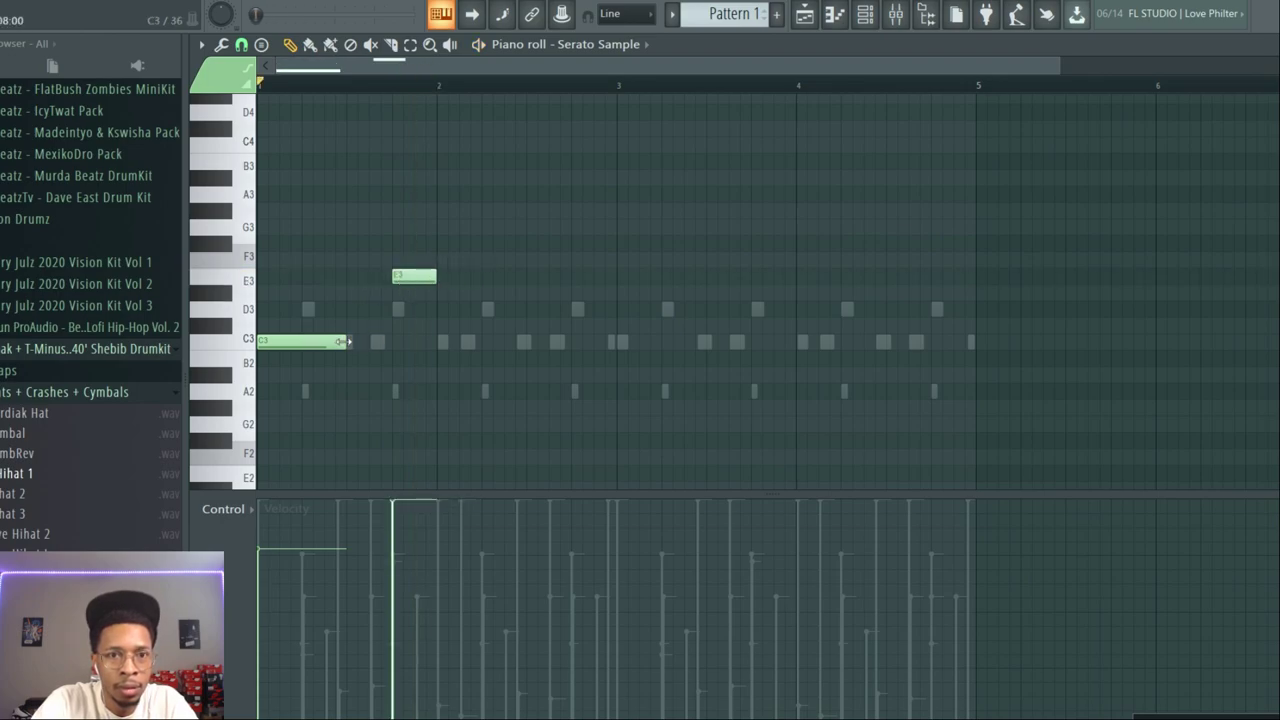
key("space")
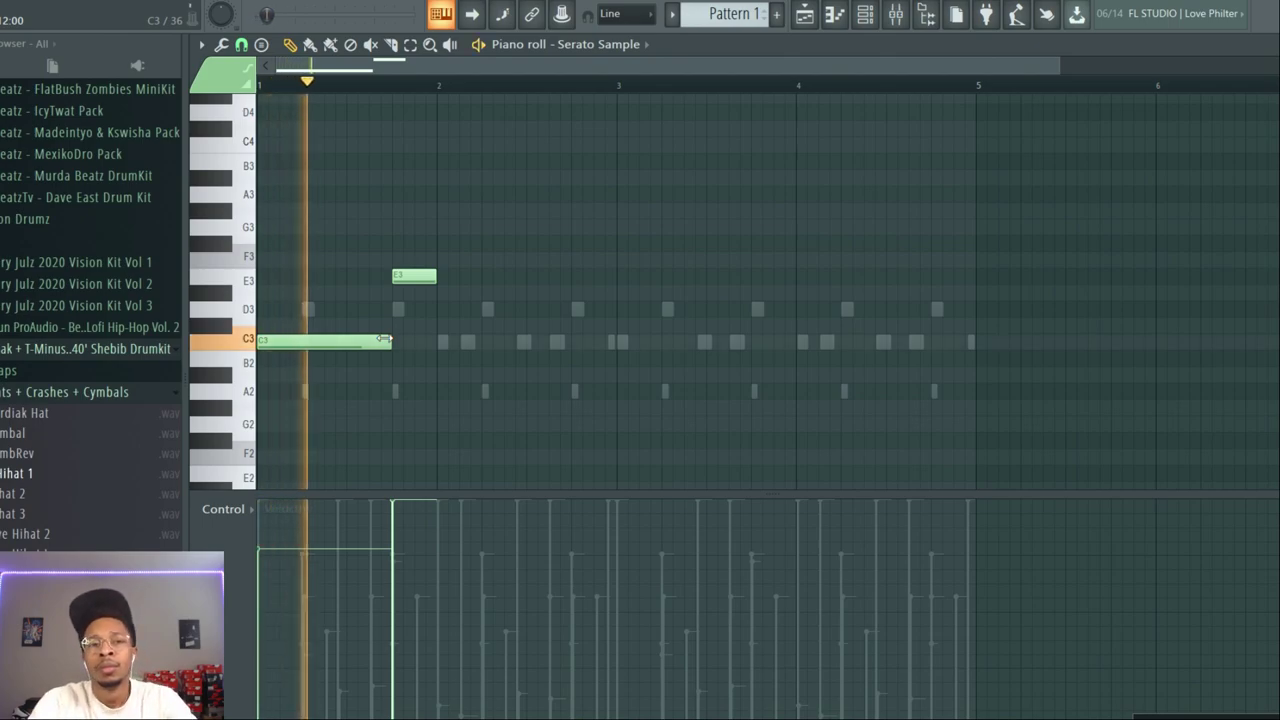
key("space")
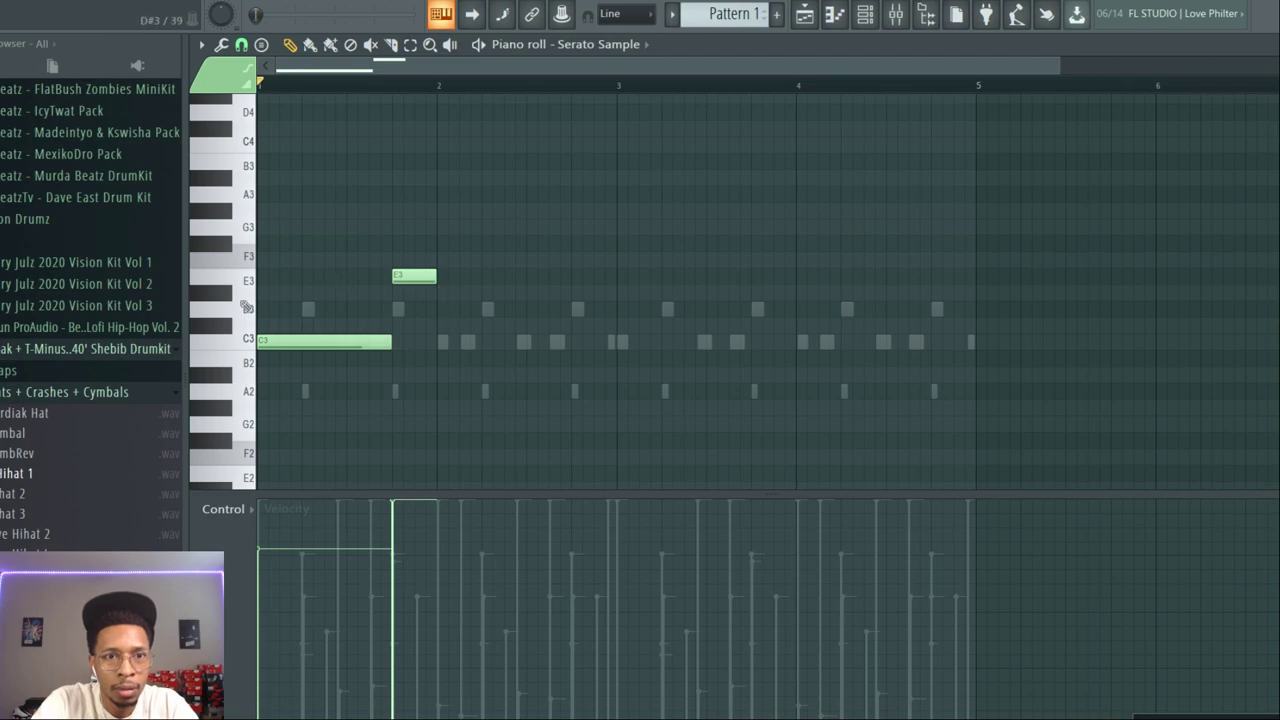
Step: Fill bar 2 with a two-beat D#3 note followed by a two-beat A#3 note, and play the pattern
left_click(444, 292)
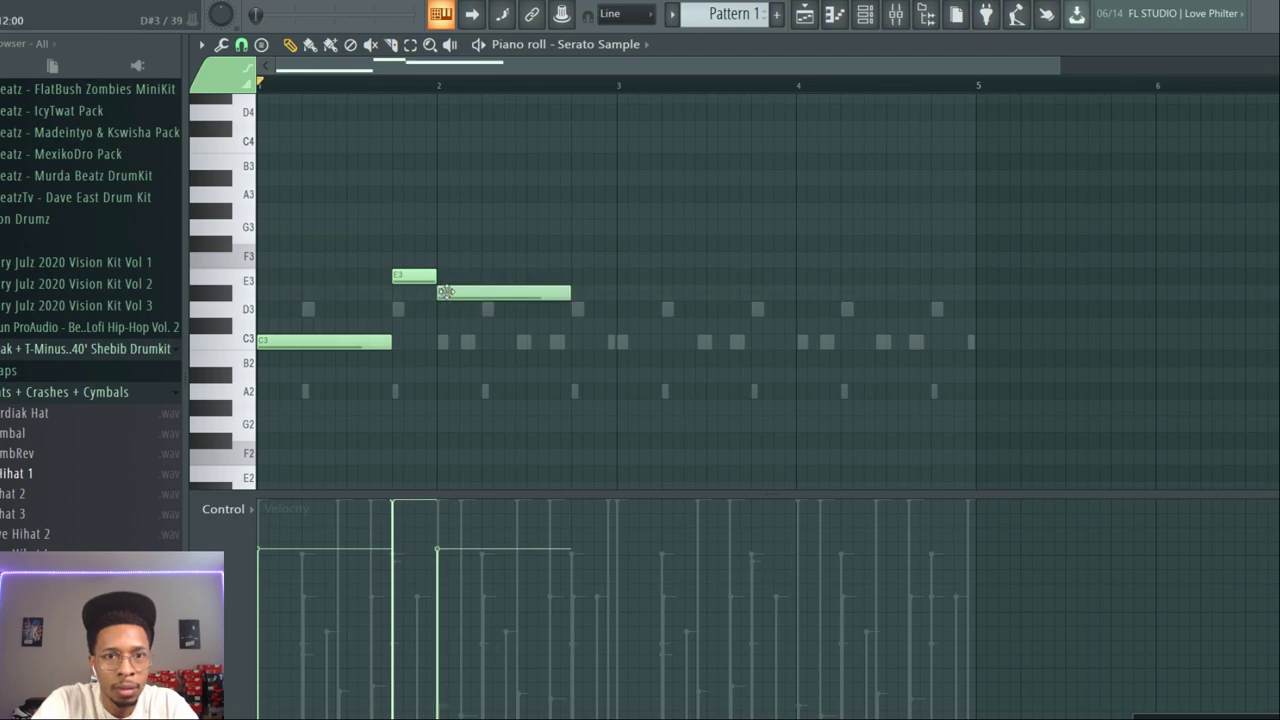
left_click(530, 305)
left_click_drag(530, 305, 539, 171)
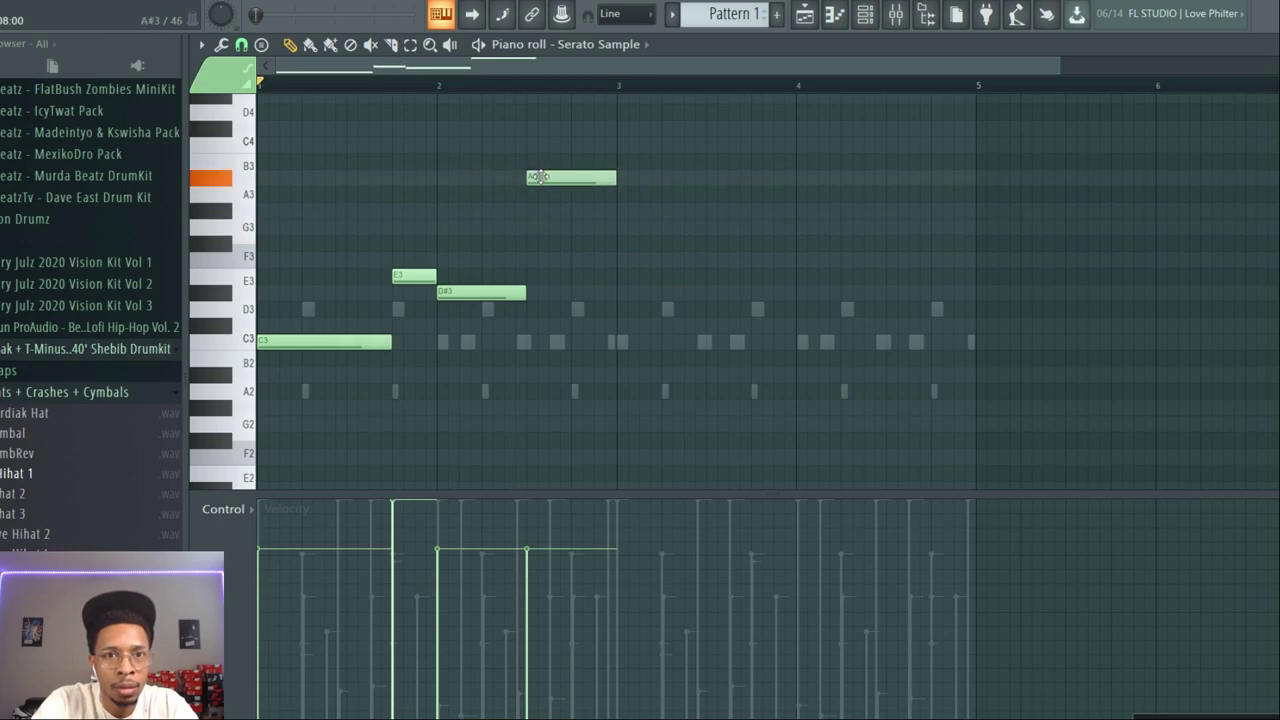
key("space")
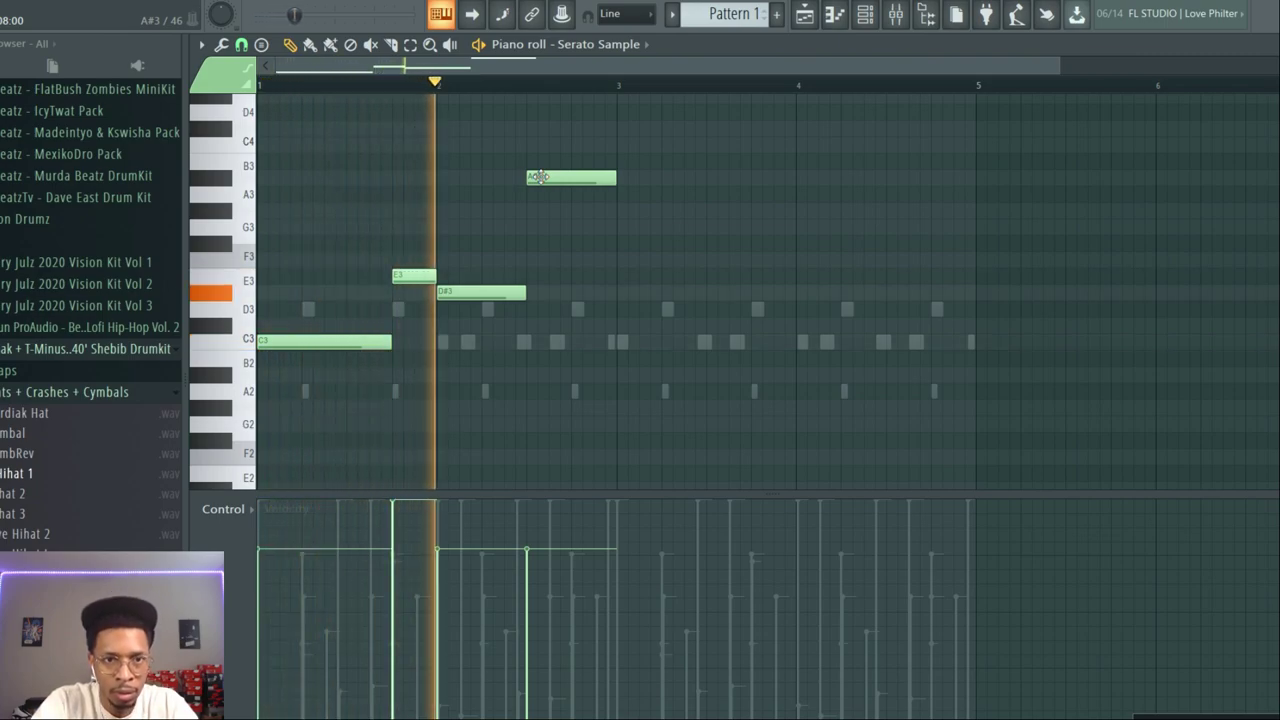
key("space")
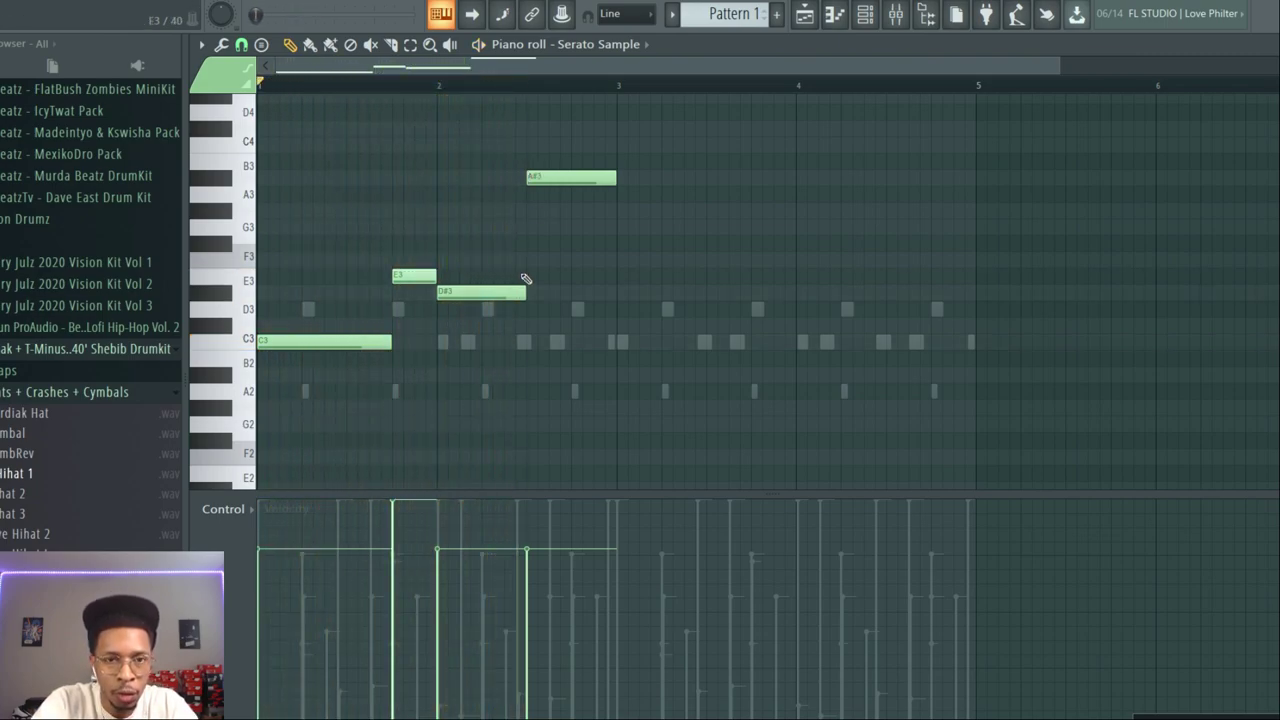
Step: Move the A#3 note down to D#3, and repeat bar 1's three-beat C3 and one-beat E3 notes in bar 3
left_click_drag(549, 175, 549, 294)
left_click_drag(588, 379, 443, 338)
left_click(613, 343)
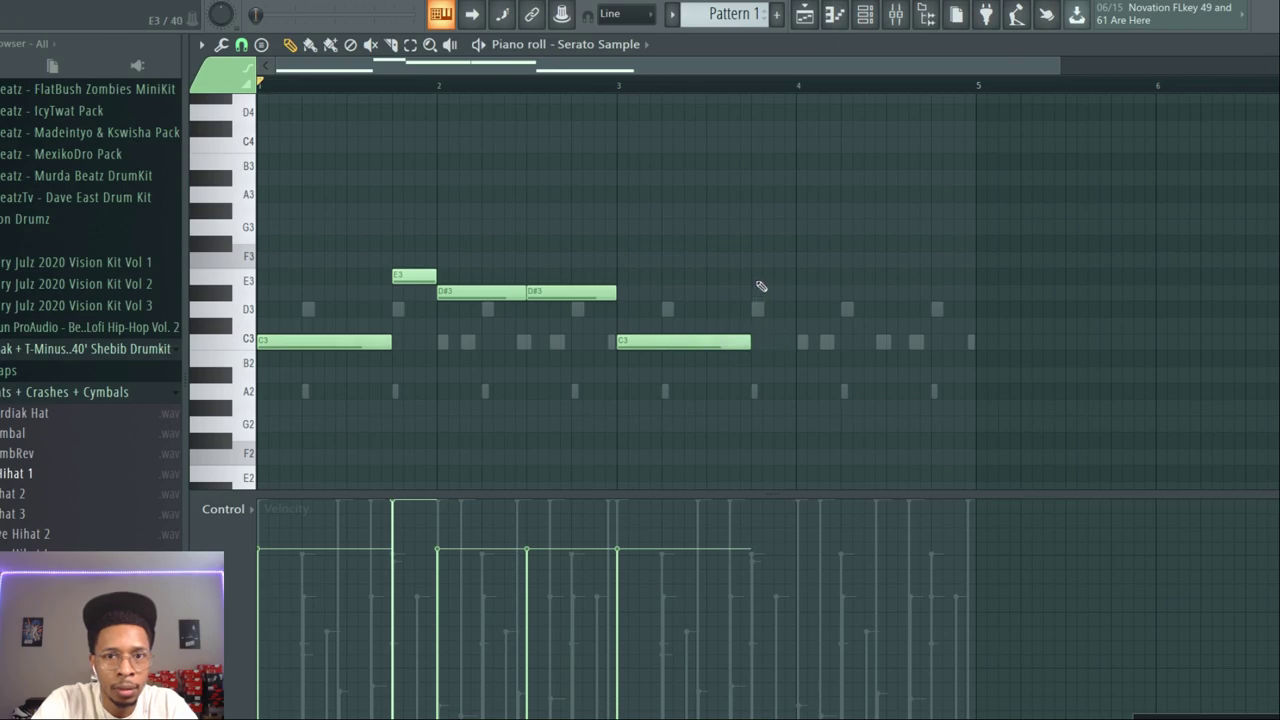
left_click(757, 276)
left_click_drag(880, 274, 790, 272)
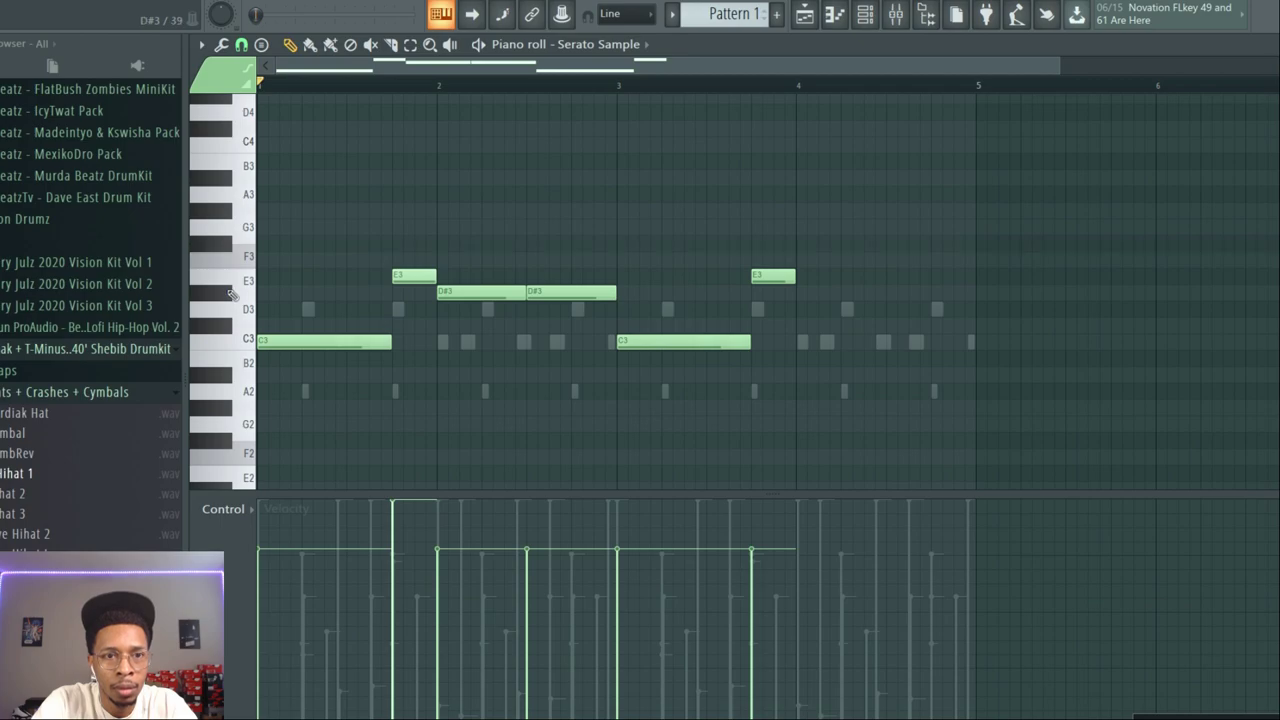
Step: Audition the A3 slice, fill bar 4 with two two-beat A3 notes, and play the pattern
left_click(244, 200)
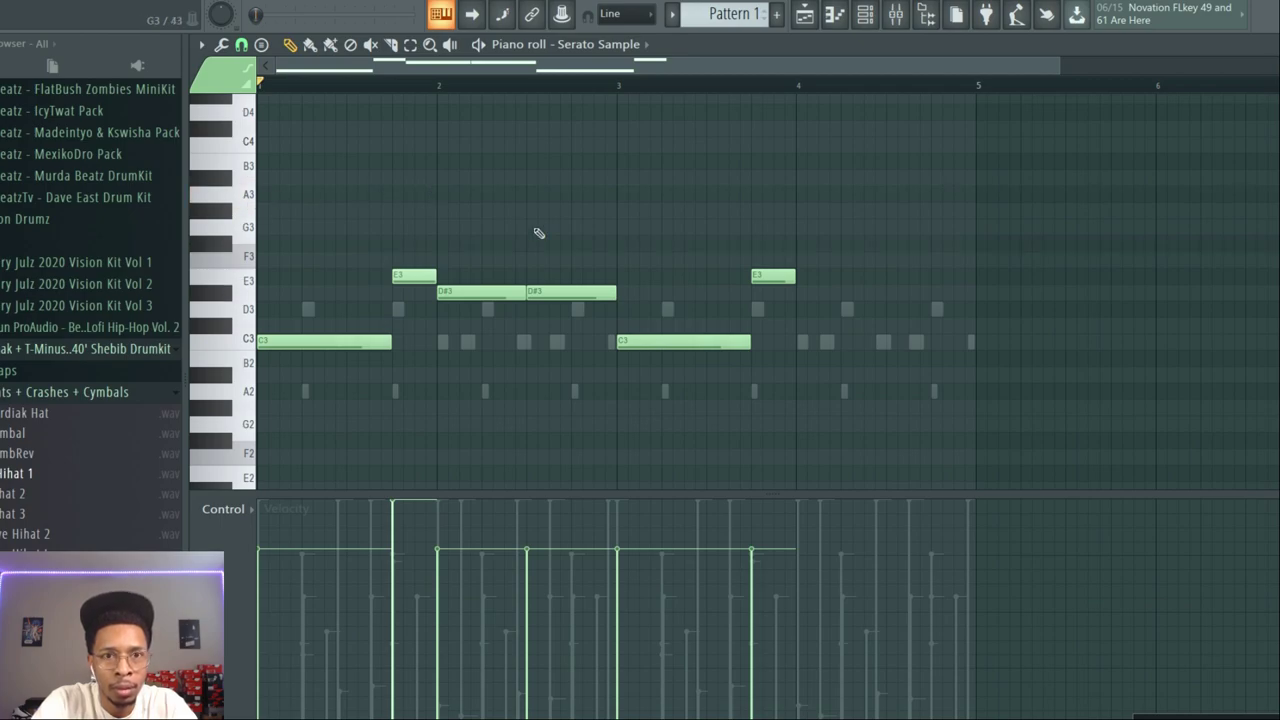
left_click(818, 194)
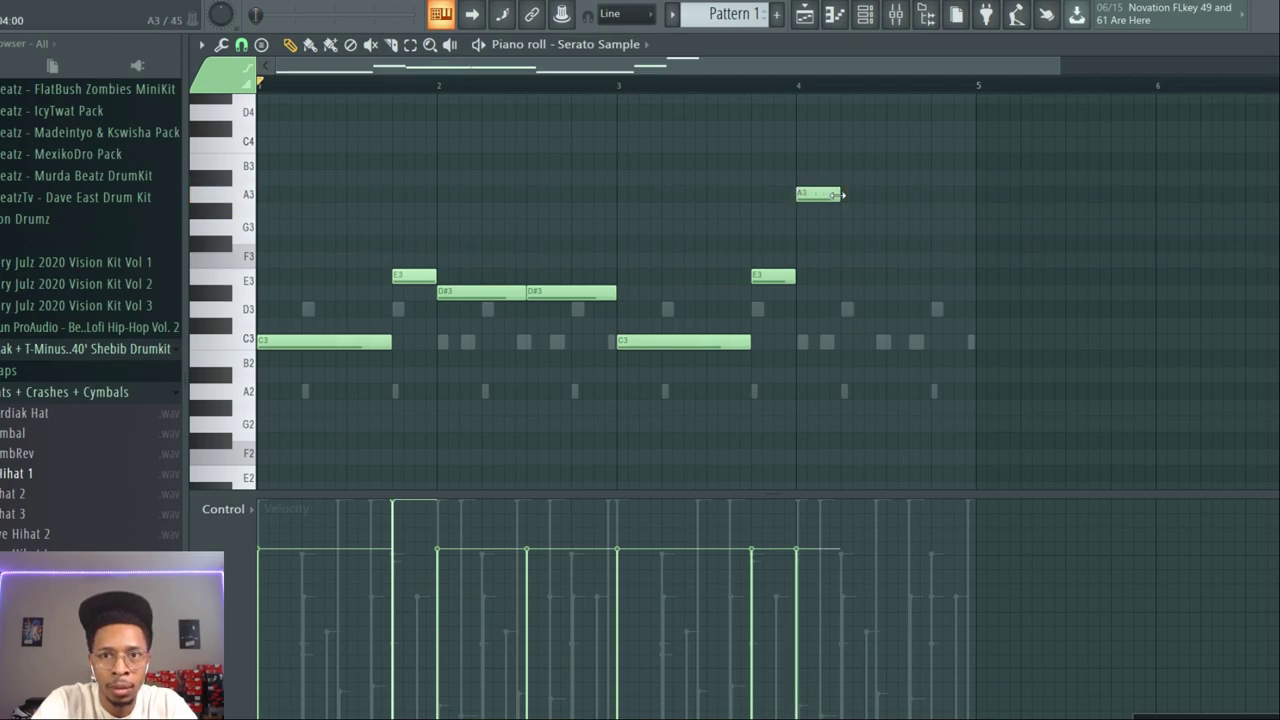
left_click_drag(897, 196, 892, 192)
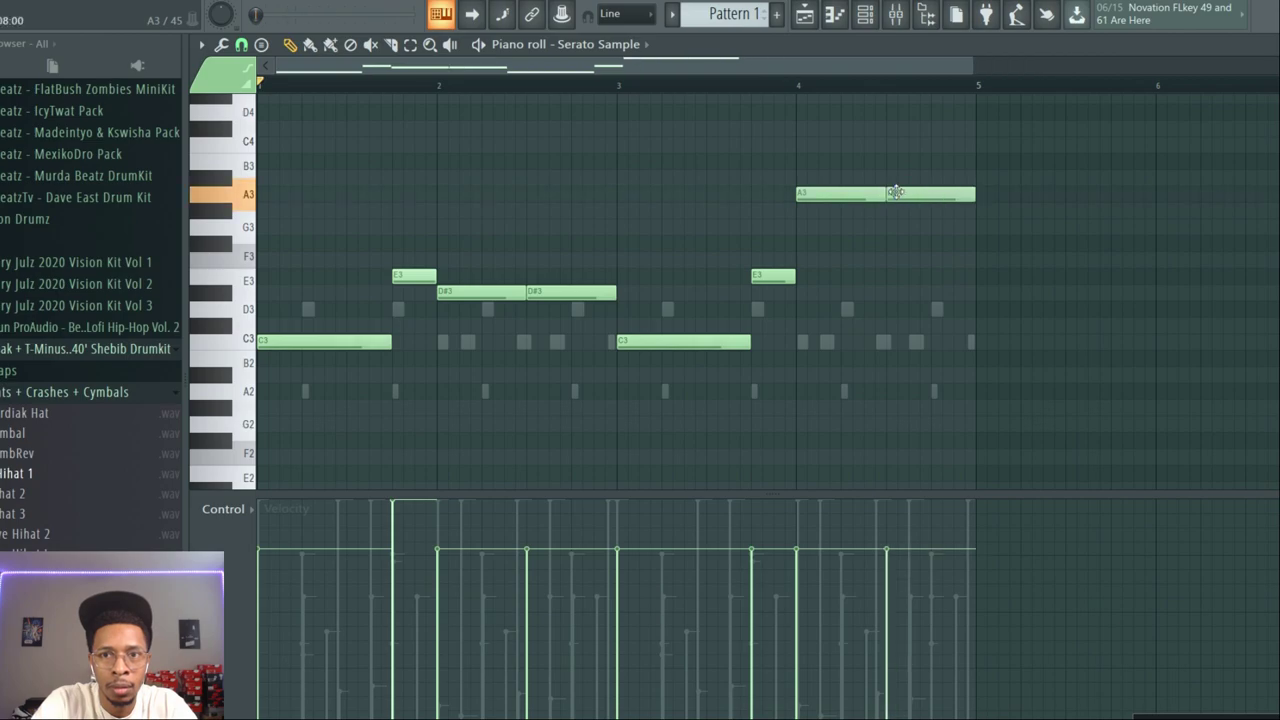
key("space")
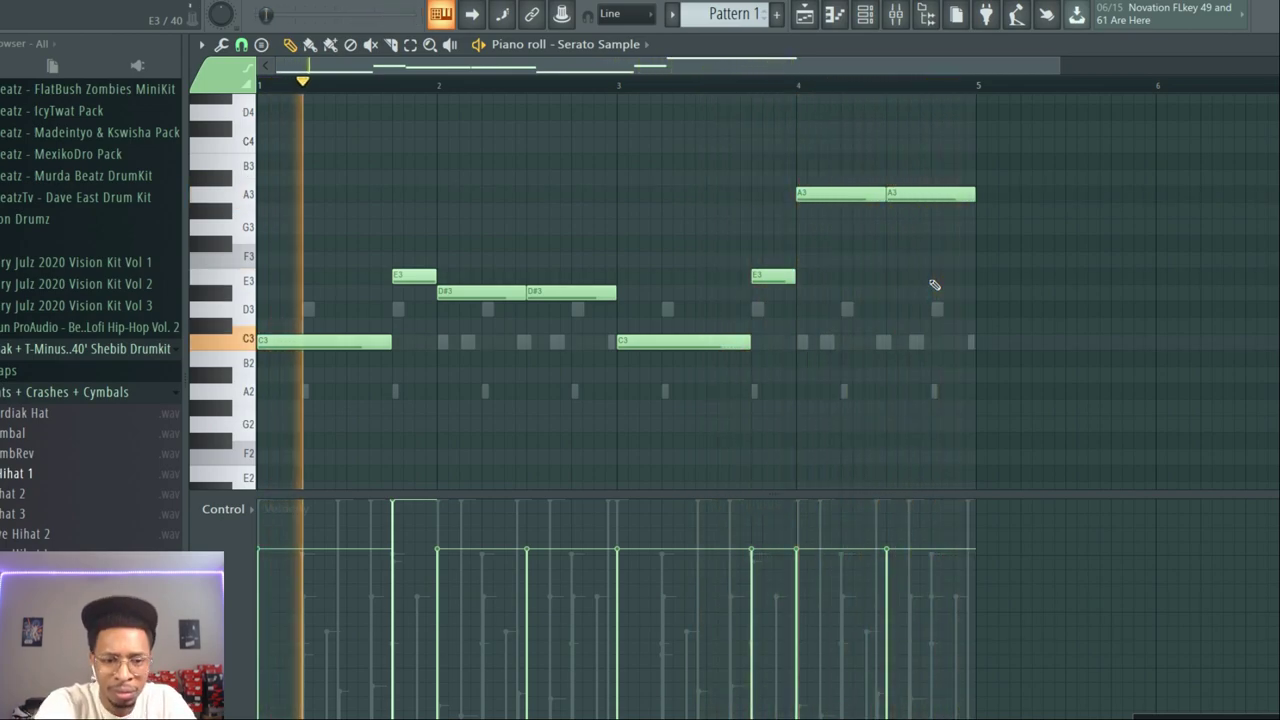
key("space")
Step: Open Superior Drummer 3 and audition the On Production 95 BPM 01 and Cray 99 BPM 01 grooves
key("F6")
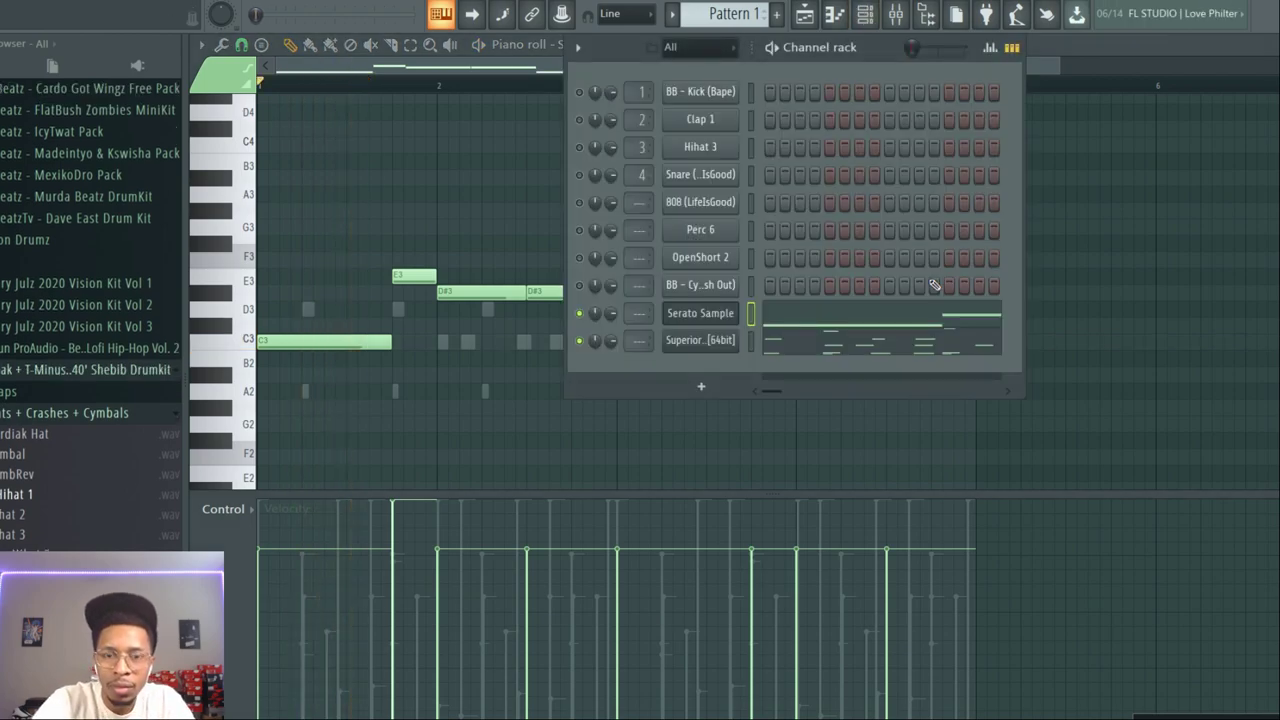
left_click(716, 340)
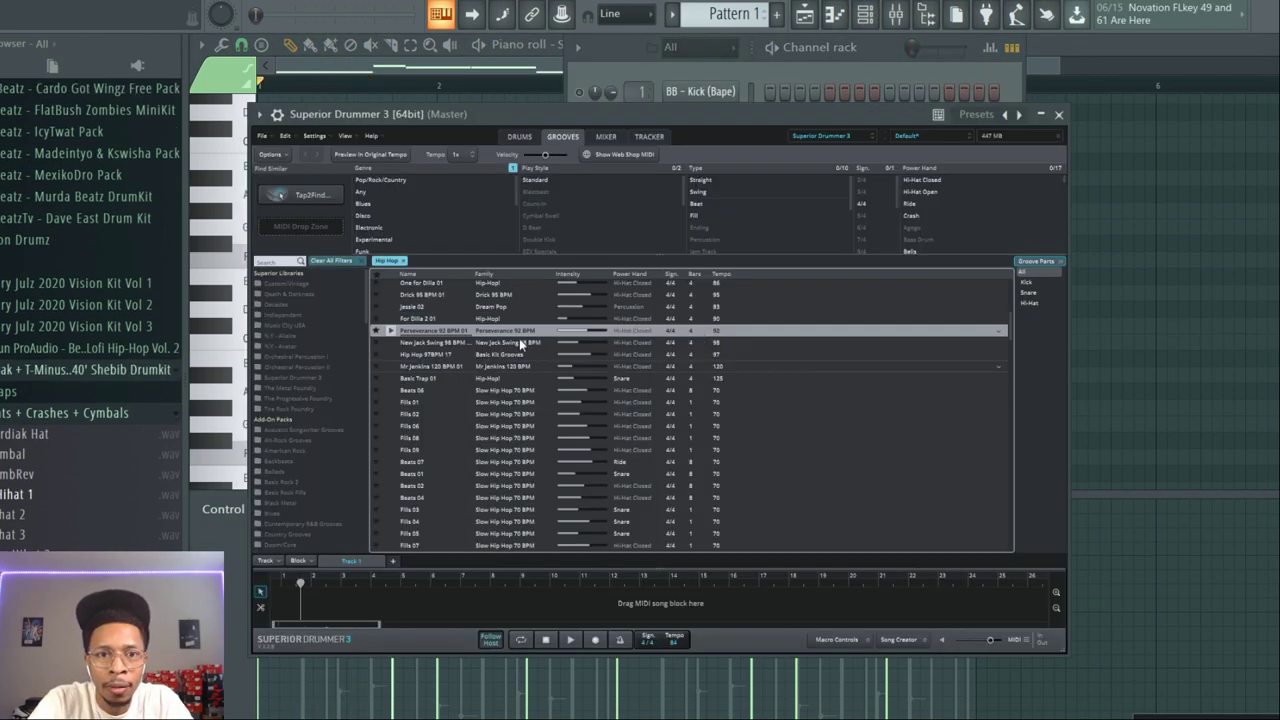
scroll(481, 364, "up", 5)
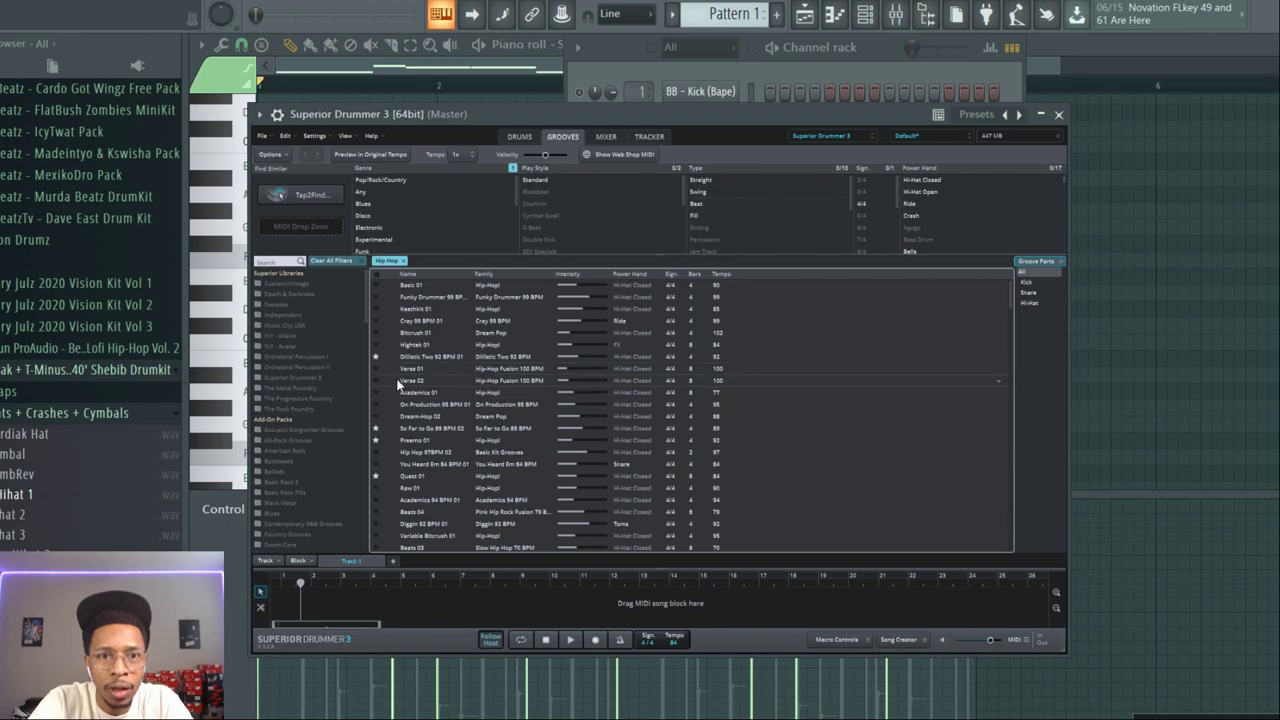
left_click(393, 404)
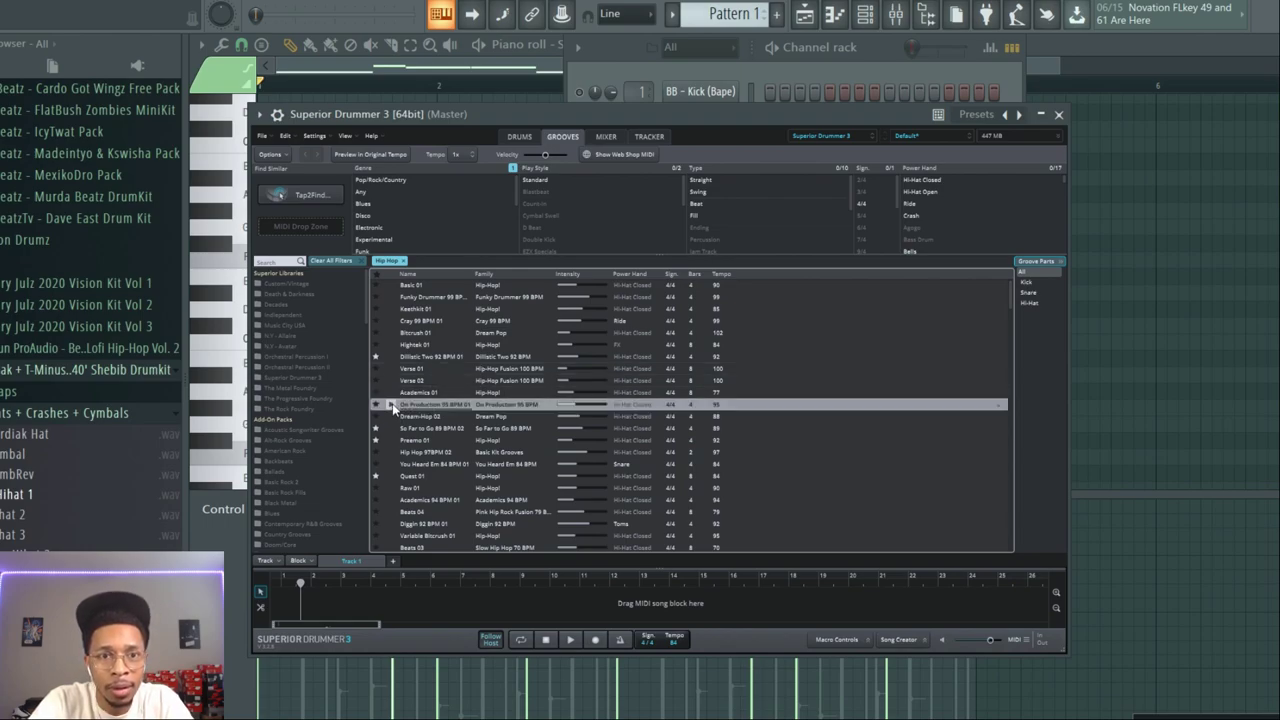
left_click(387, 325)
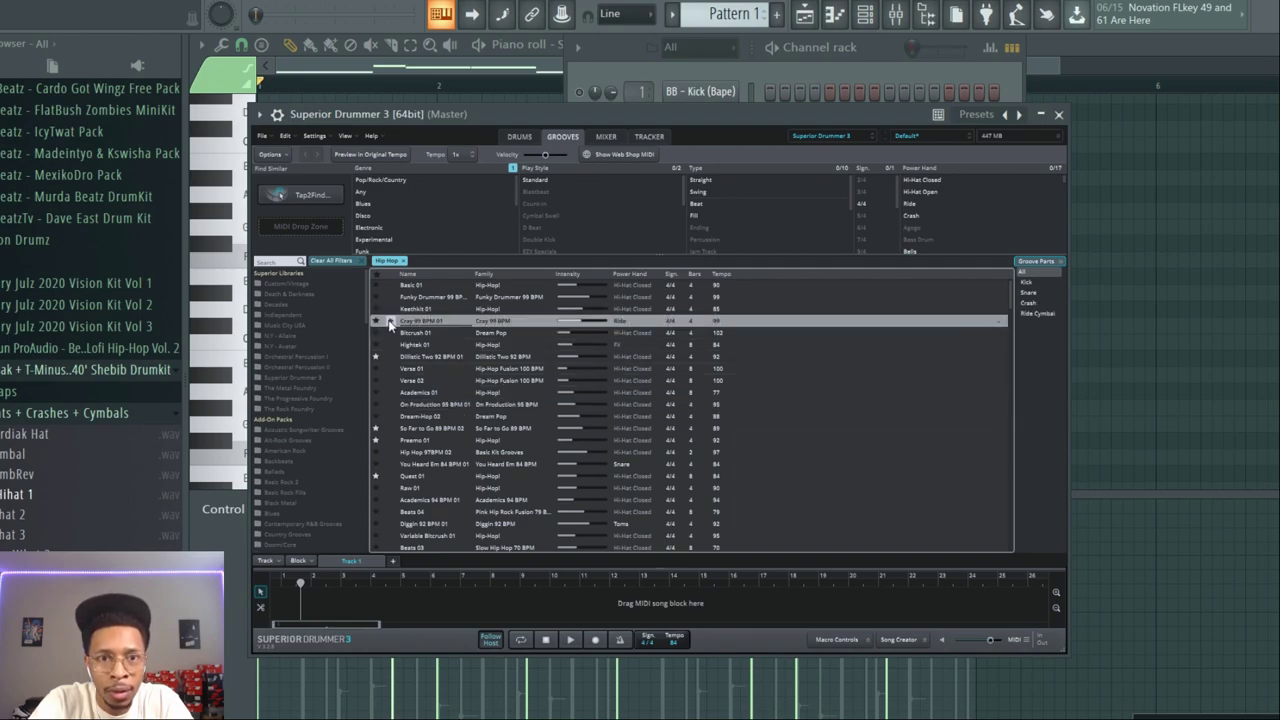
Step: Bring the Cray 99 BPM 01 groove into Superior Drummer's song track and the channel's piano roll, and play it with the sample
left_click_drag(415, 320, 268, 598)
left_click_drag(435, 116, 1150, 35)
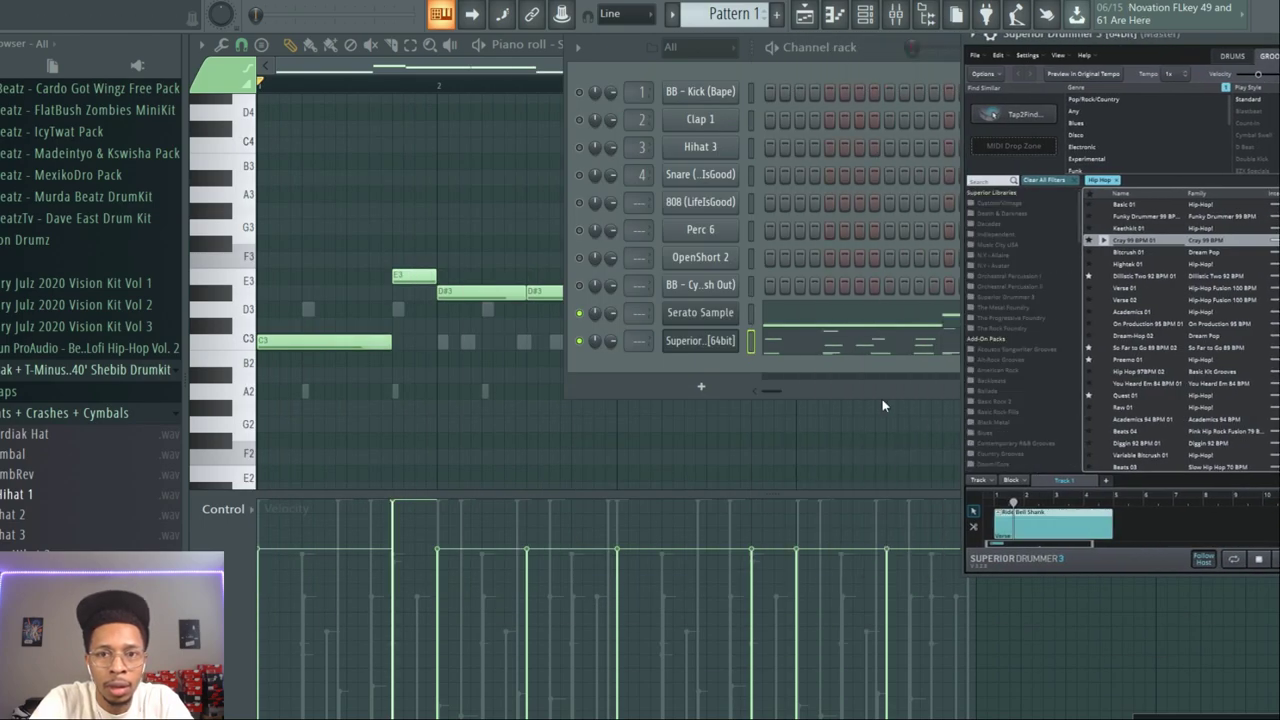
left_click(792, 343)
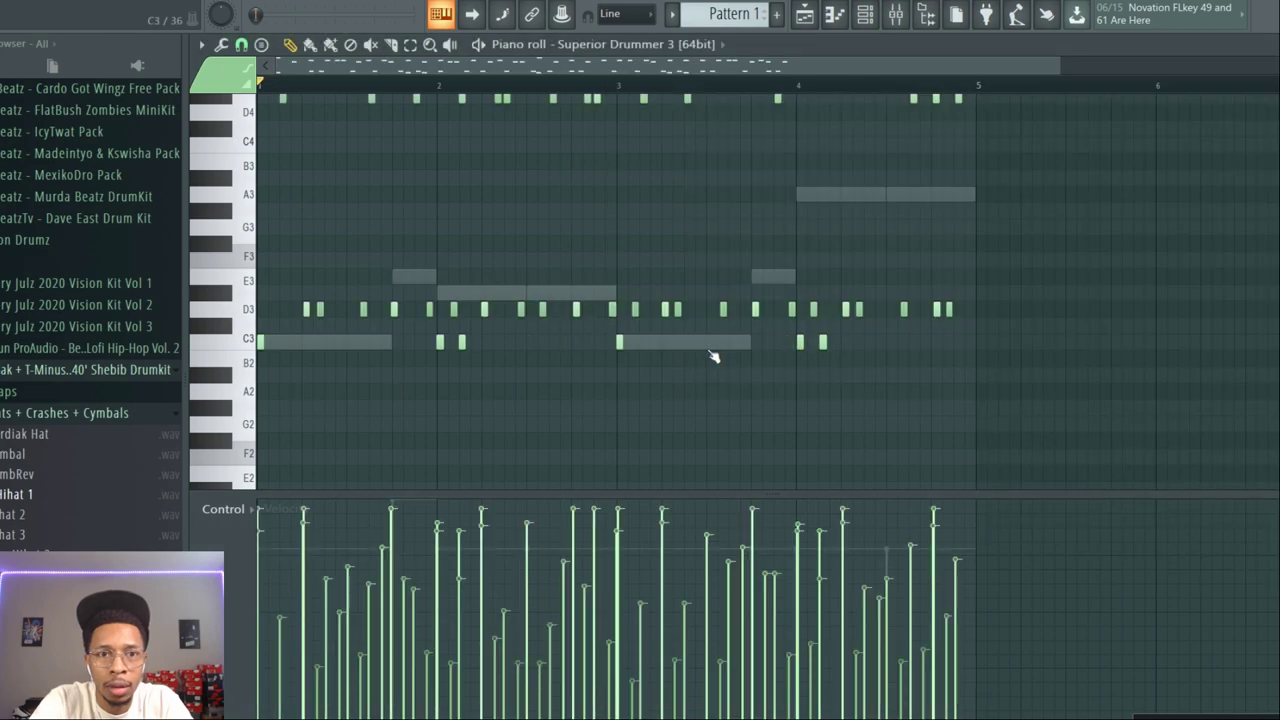
key("space")
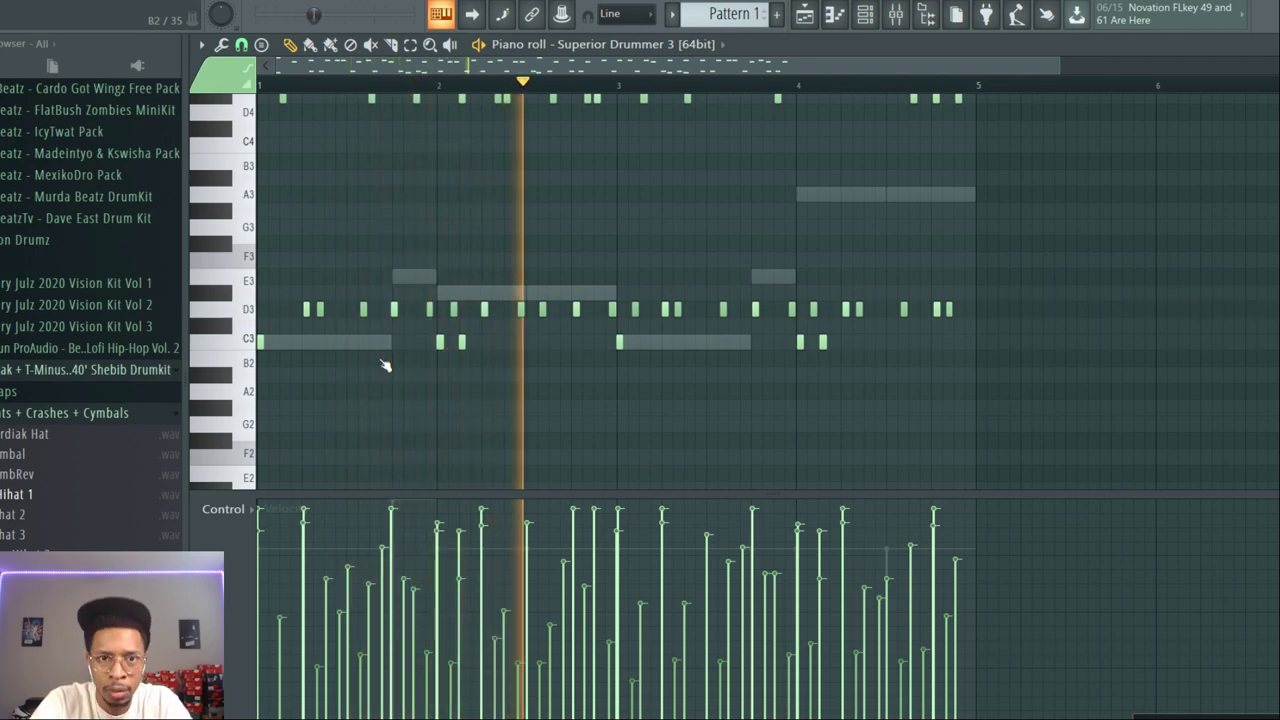
Step: Delete the groove block from Superior Drummer 3's song track
key("F6")
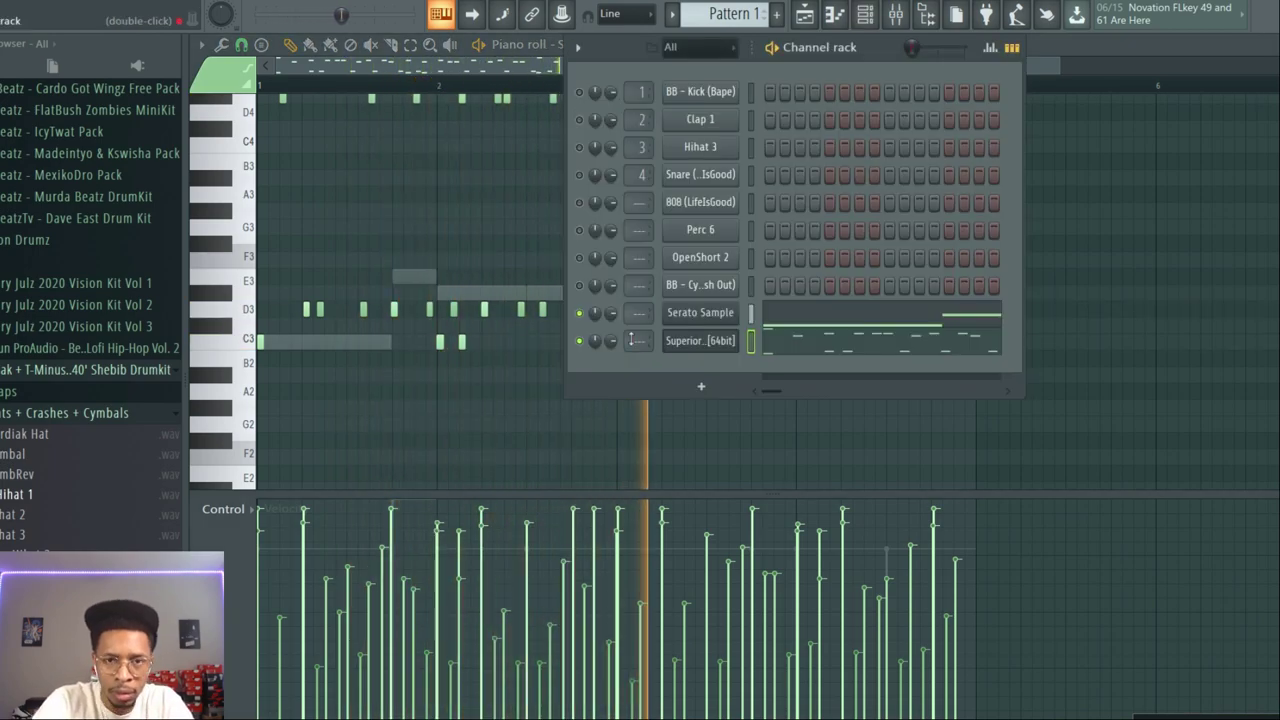
left_click(700, 340)
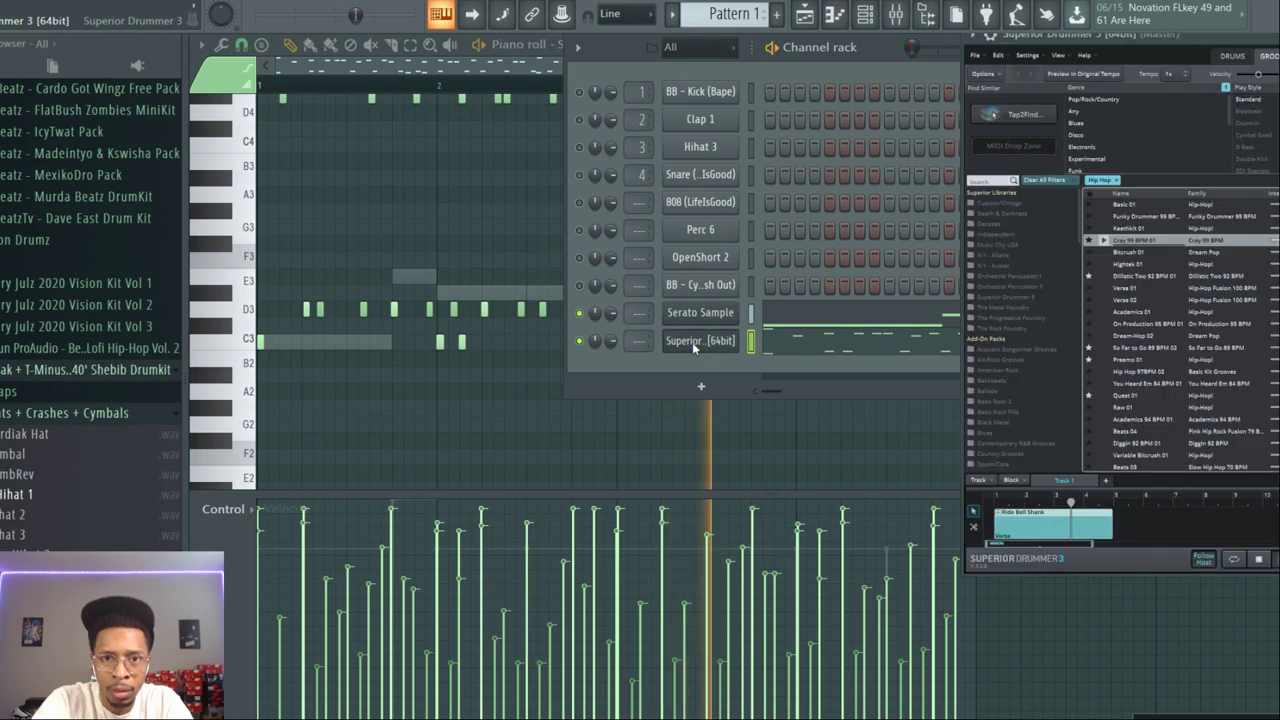
right_click(1039, 517)
left_click(1066, 353)
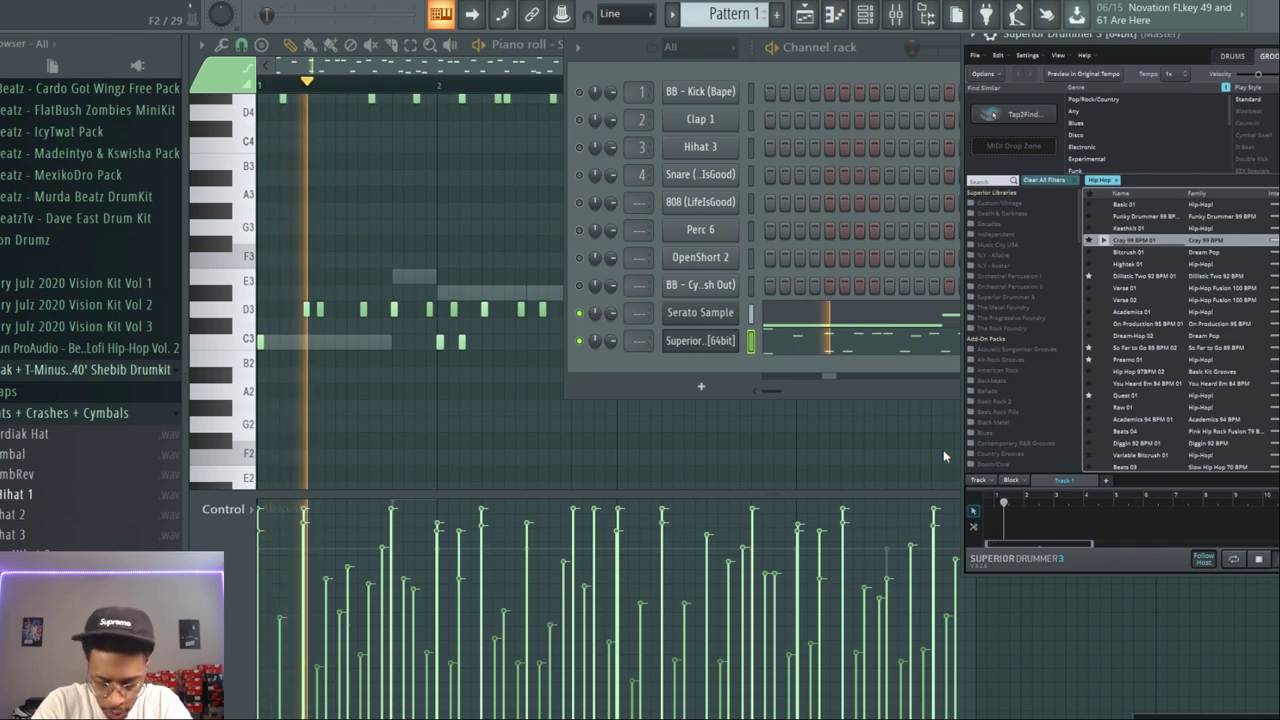
Step: Select all the C3 kick notes of the new groove in the piano roll and raise their velocities to the maximum
left_click(821, 345)
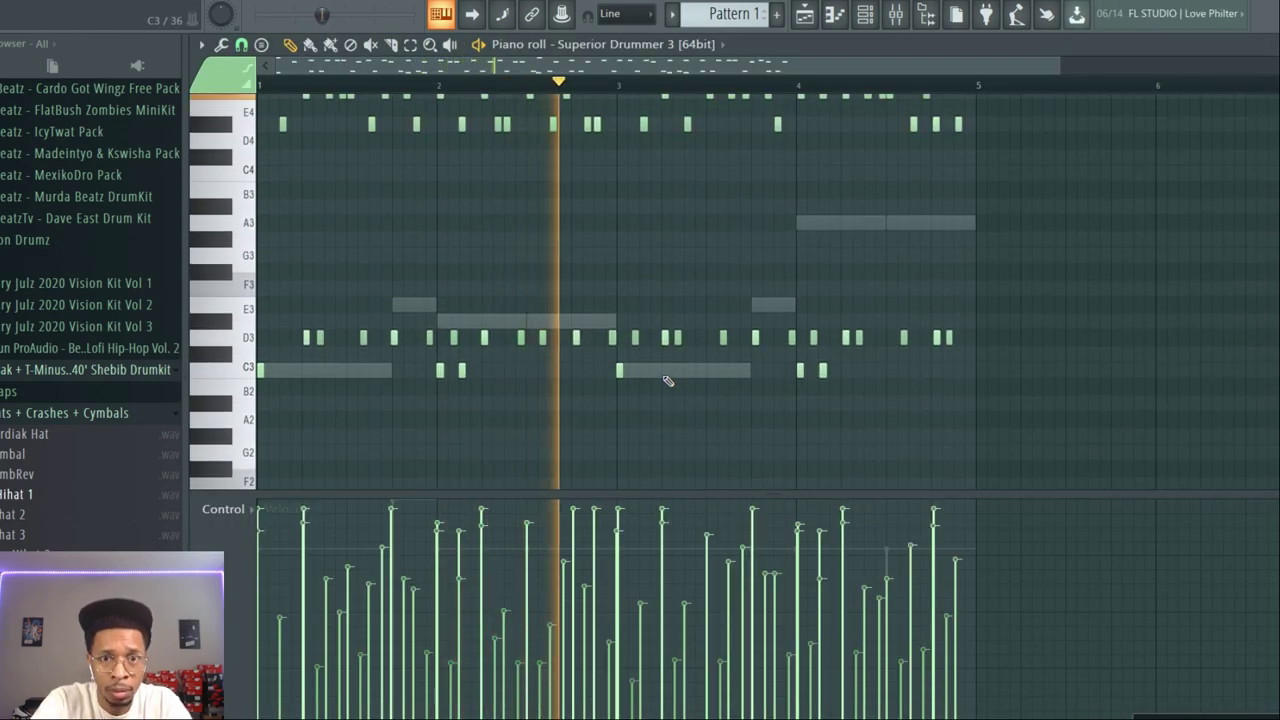
left_click_drag(825, 384, 258, 350)
left_click_drag(268, 497, 268, 470)
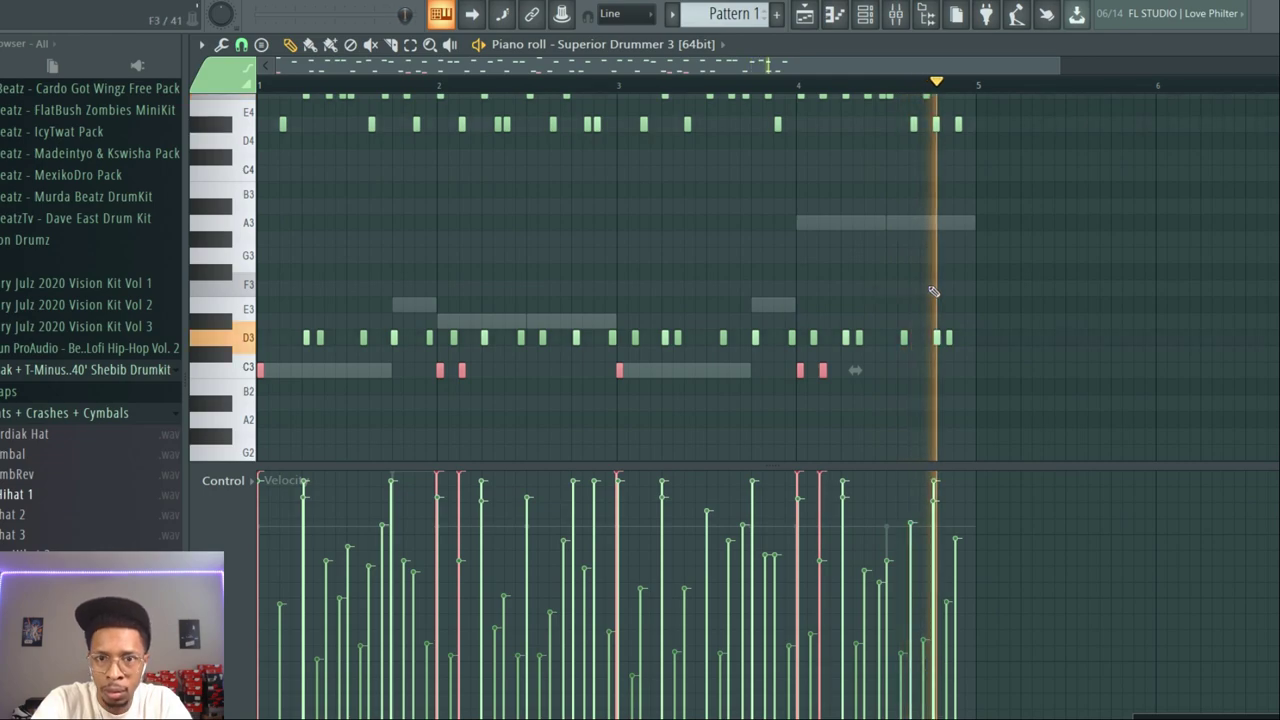
Step: Add half-beat C3 kicks at the ends of bars 3 and 4 and on bar 4's third beat, removing the added kick on its fourth beat
left_click(942, 368)
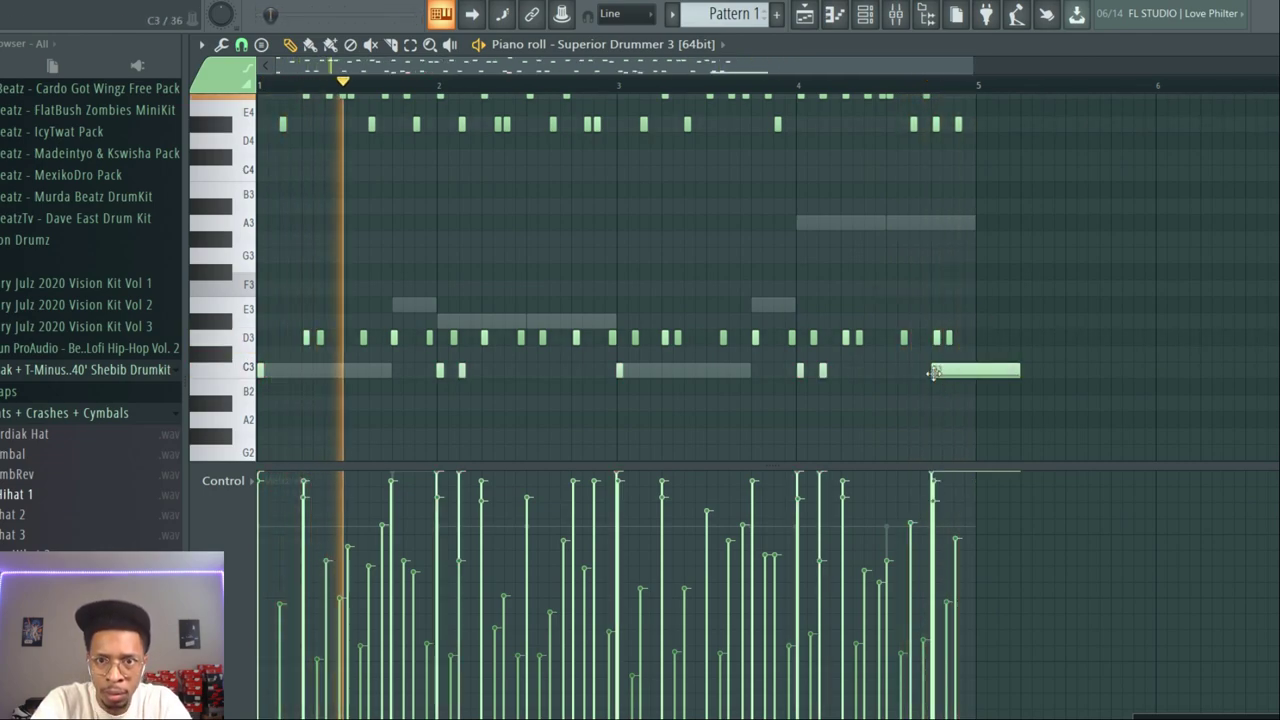
left_click_drag(1023, 368, 960, 377)
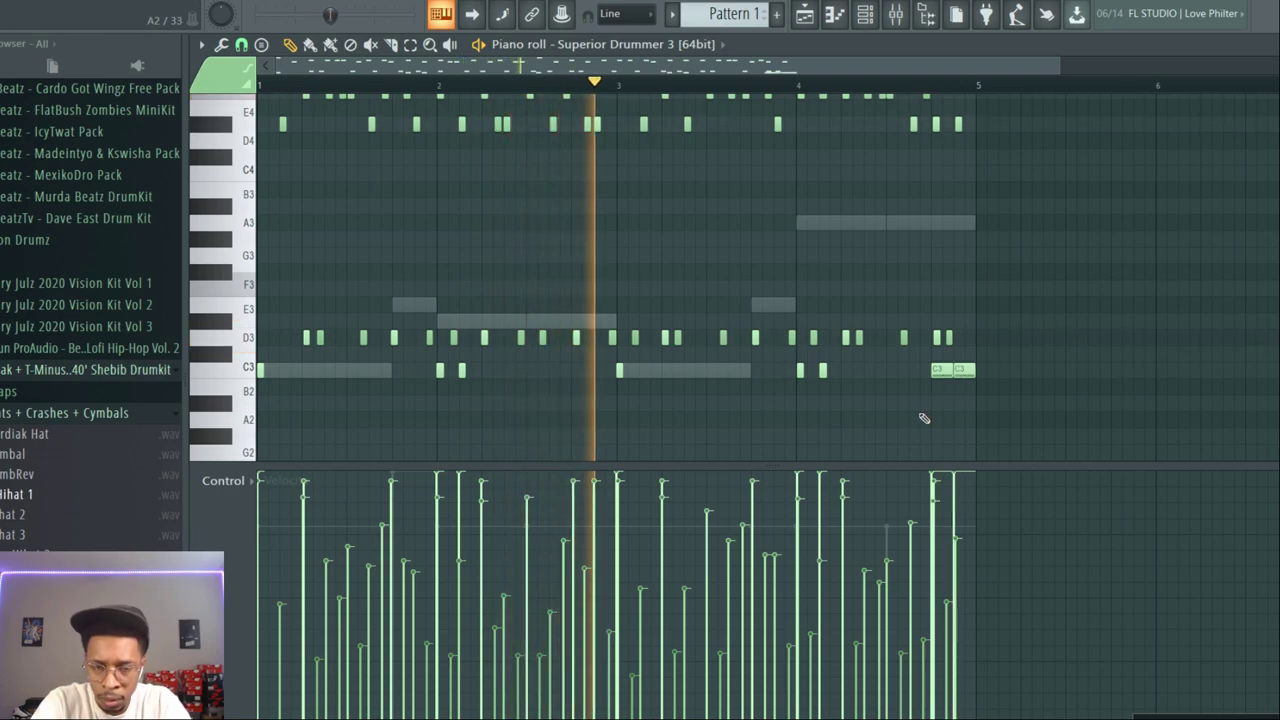
left_click(776, 370)
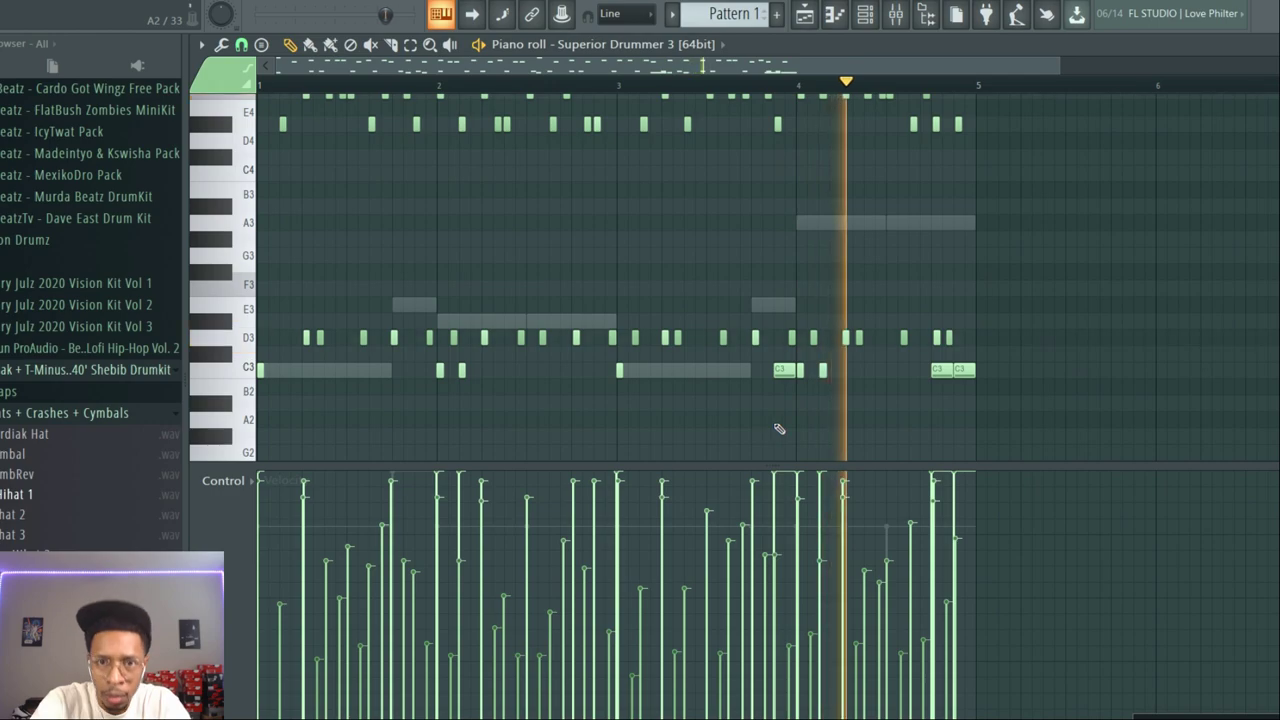
left_click(888, 370)
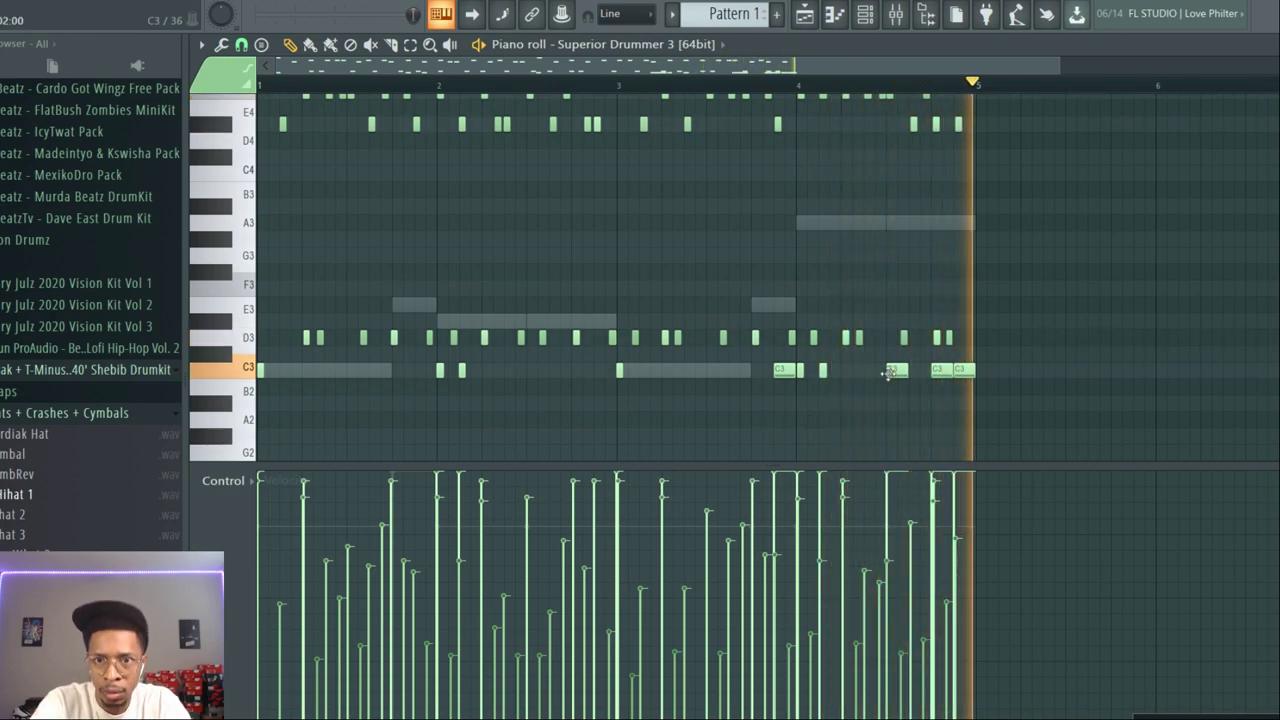
right_click(937, 371)
Step: Add half-beat C3 kicks at the ends of bars 1 and 2, and try one on bar 3's third beat before deleting it
left_click(422, 371)
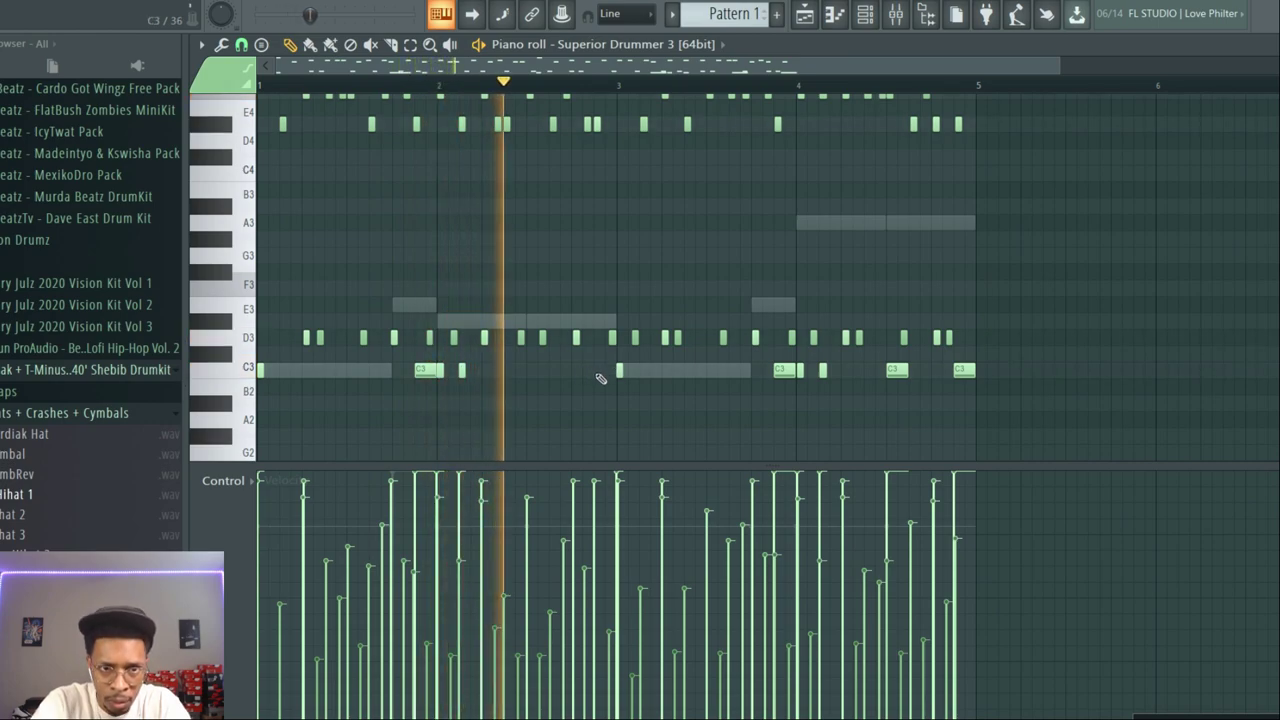
left_click(598, 371)
left_click(716, 371)
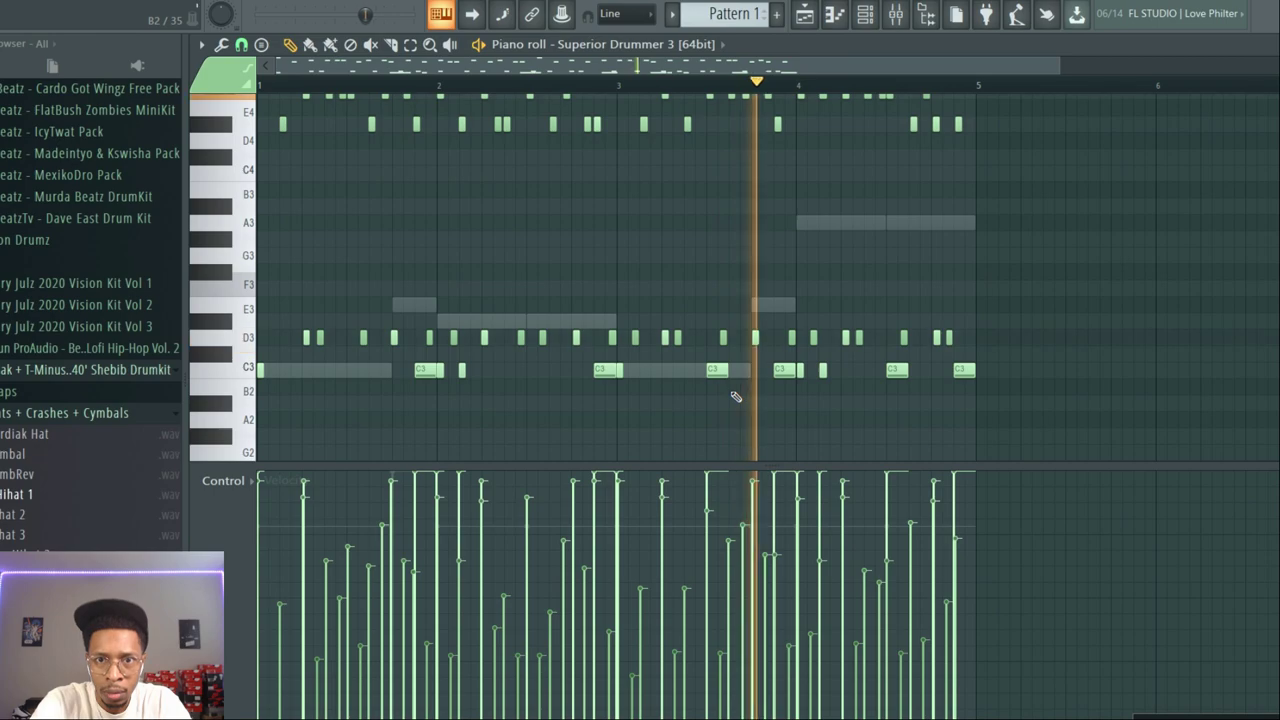
right_click(716, 370)
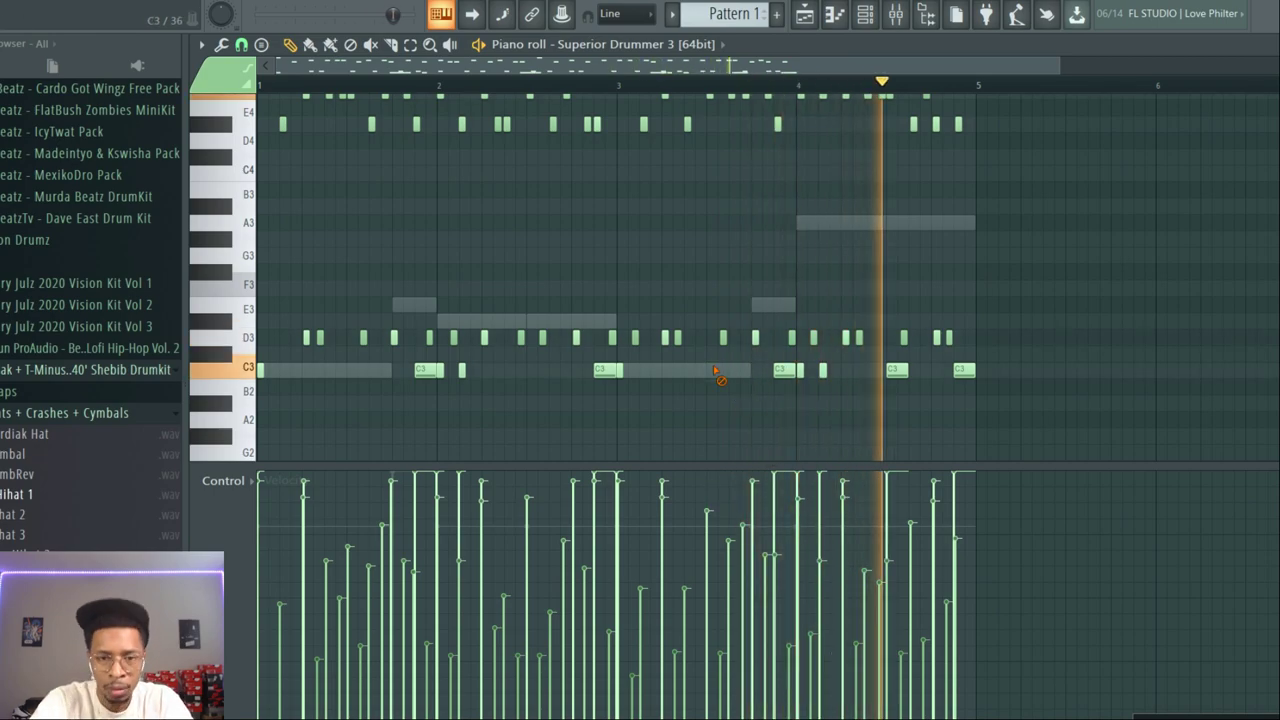
Step: Show the channel rack and play back the pattern with the chopped sample and drums
key("F6")
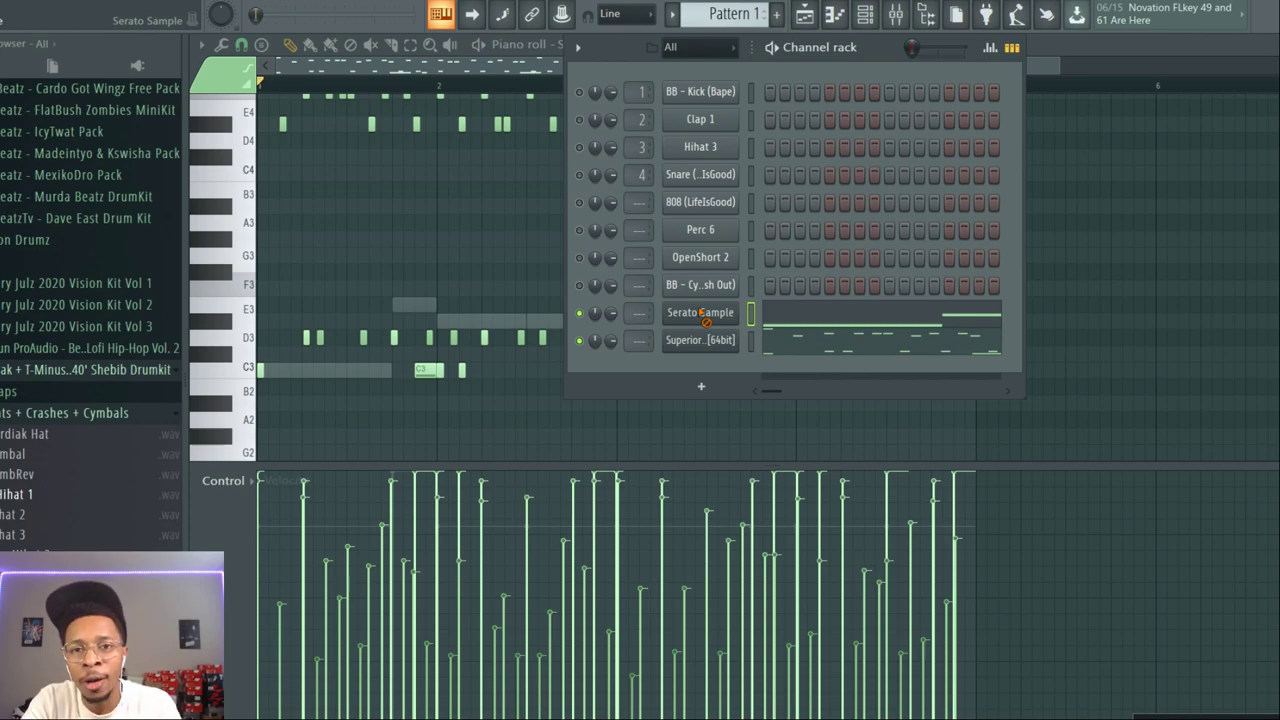
key("space")
key("space")
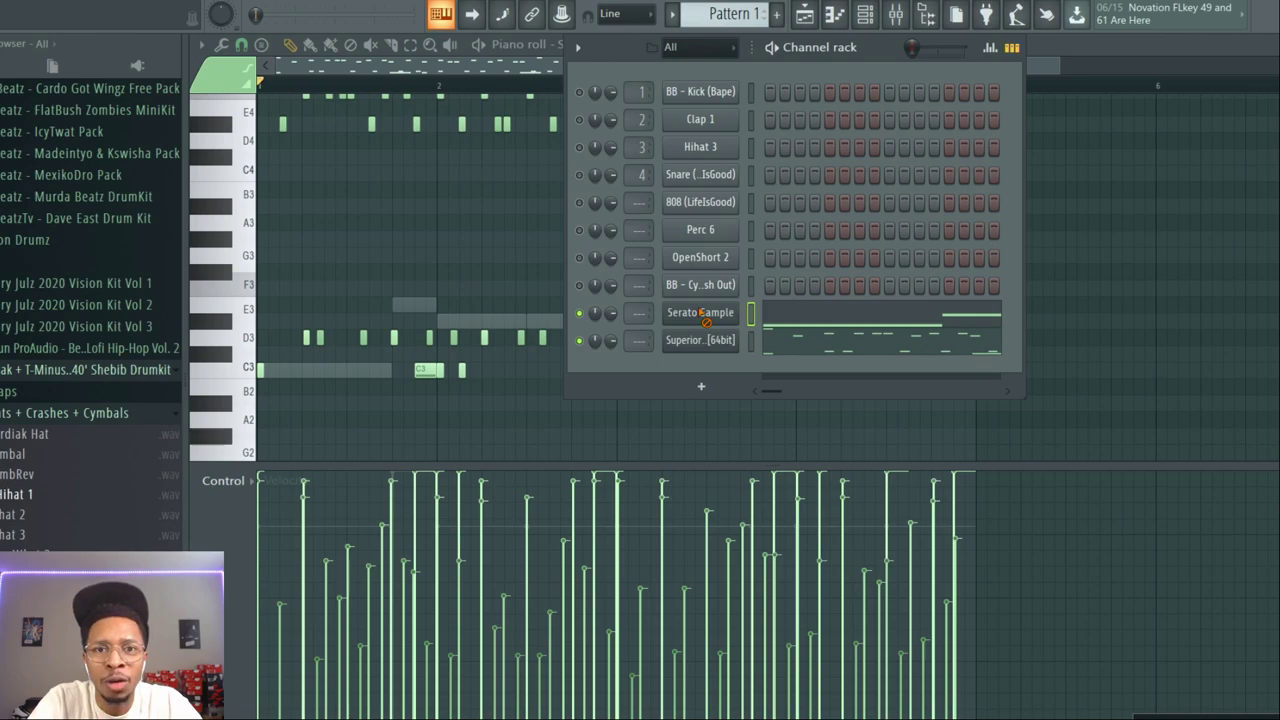
key("space")
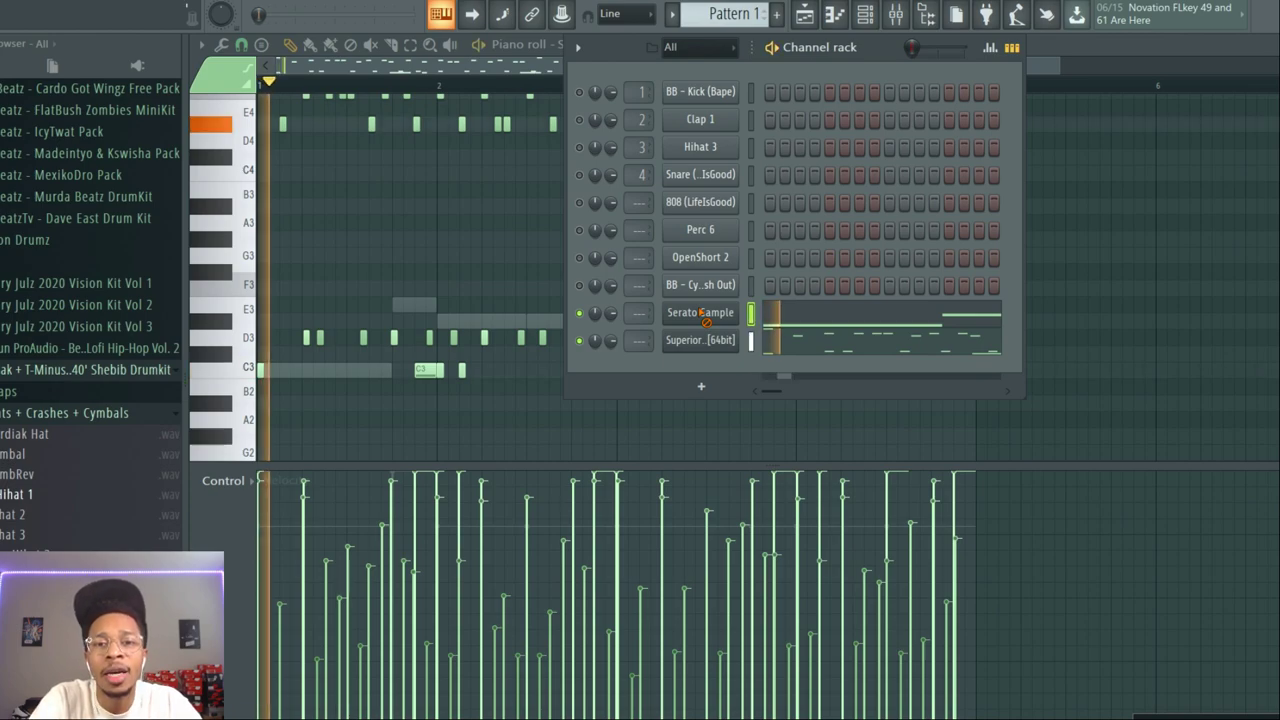